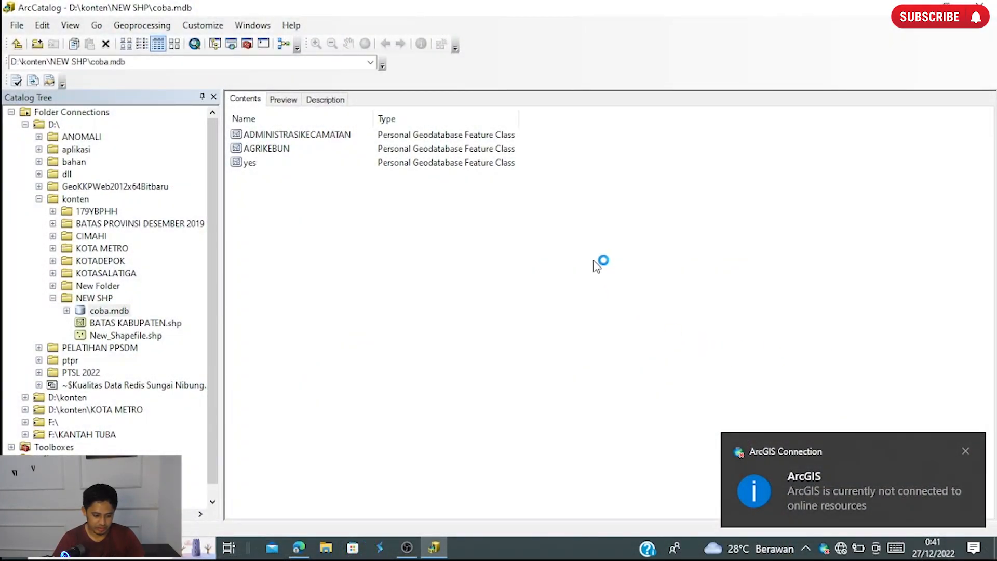
- Collapse the D:\ connection in the catalog tree and list the contents of Folder Connections
click(25, 124)
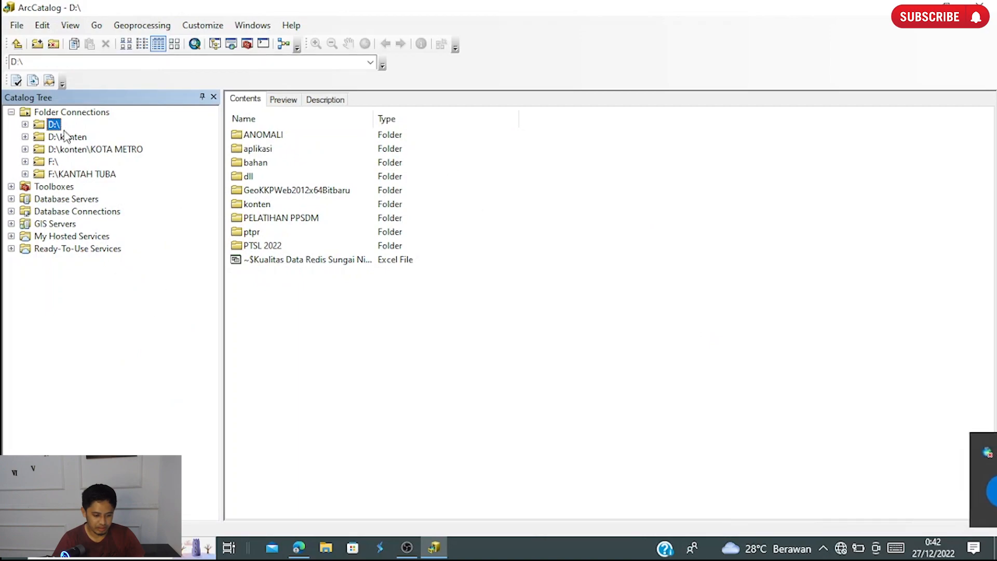
click(71, 113)
click(142, 26)
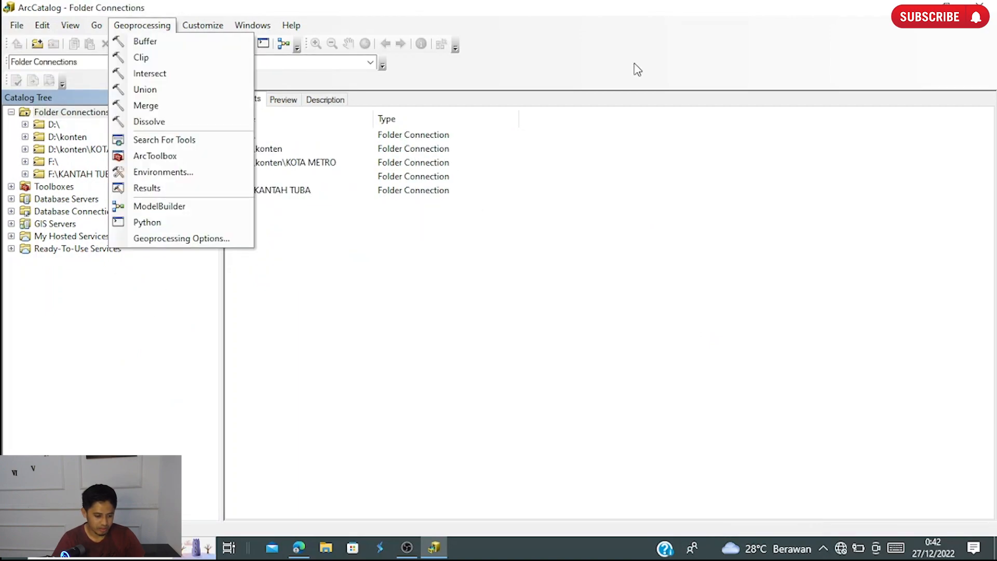
click(634, 63)
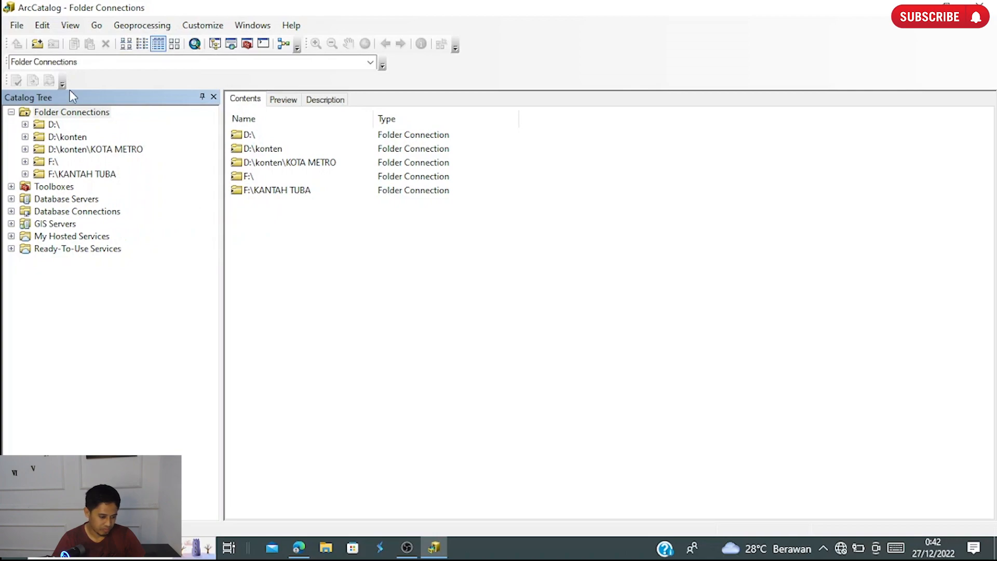
click(18, 27)
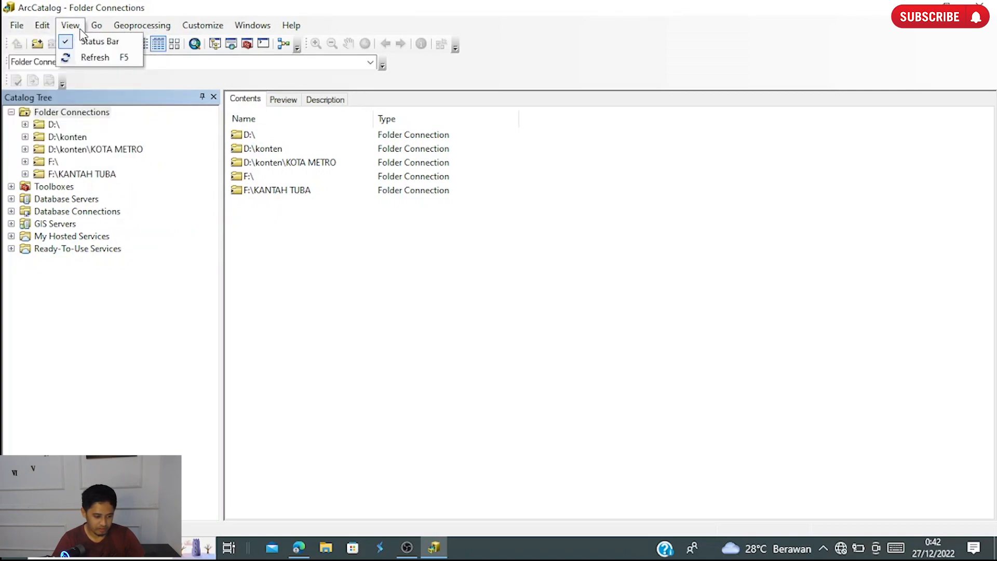
click(118, 32)
click(145, 27)
mouse_move(203, 29)
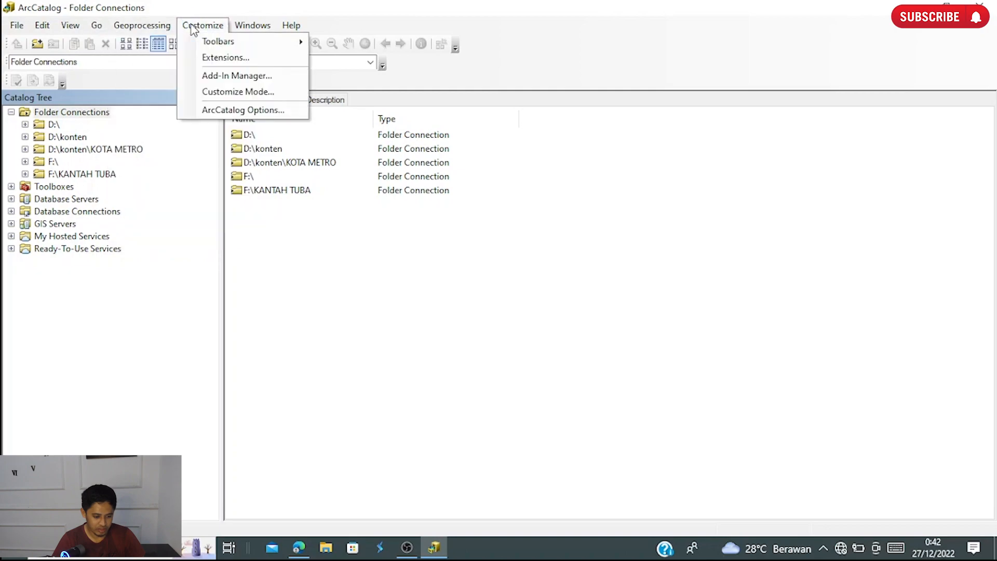
mouse_move(9, 31)
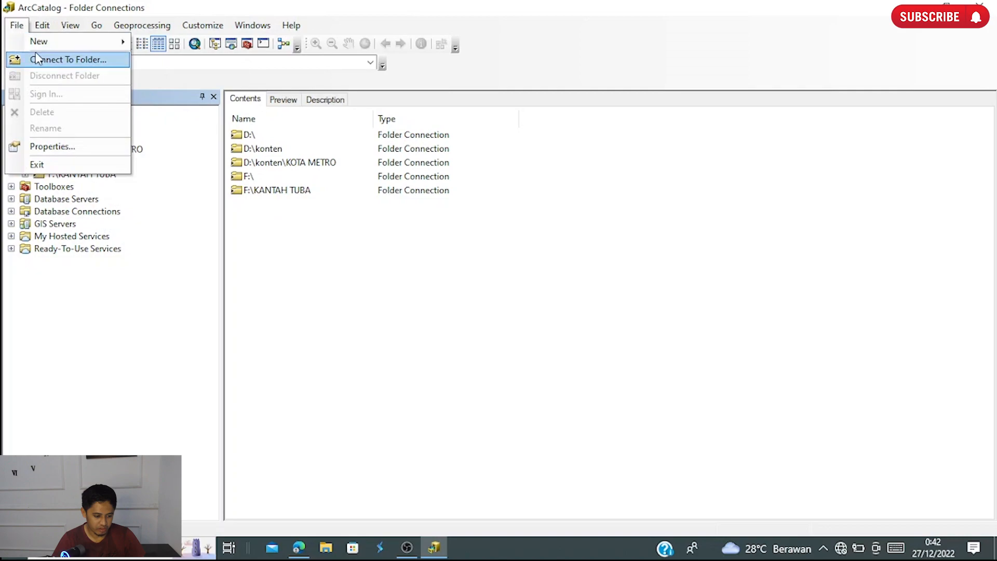
mouse_move(50, 32)
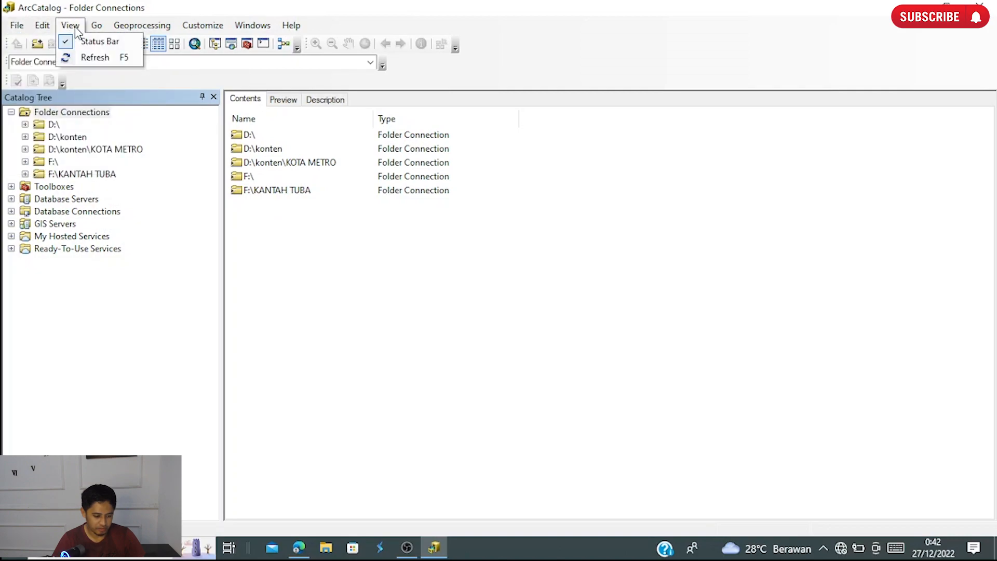
- Hide the status bar and show it again, two times in a row
click(99, 42)
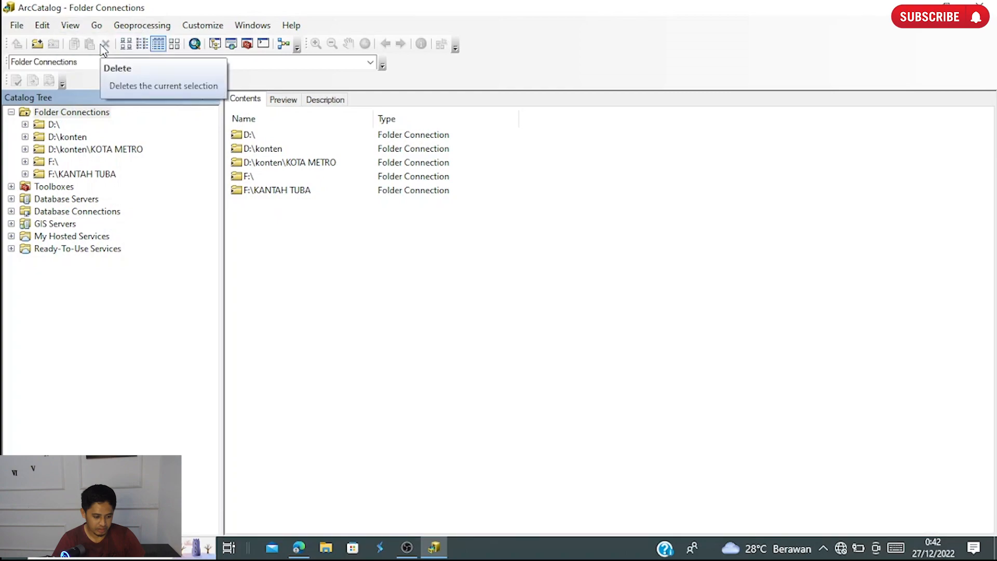
click(70, 25)
click(82, 43)
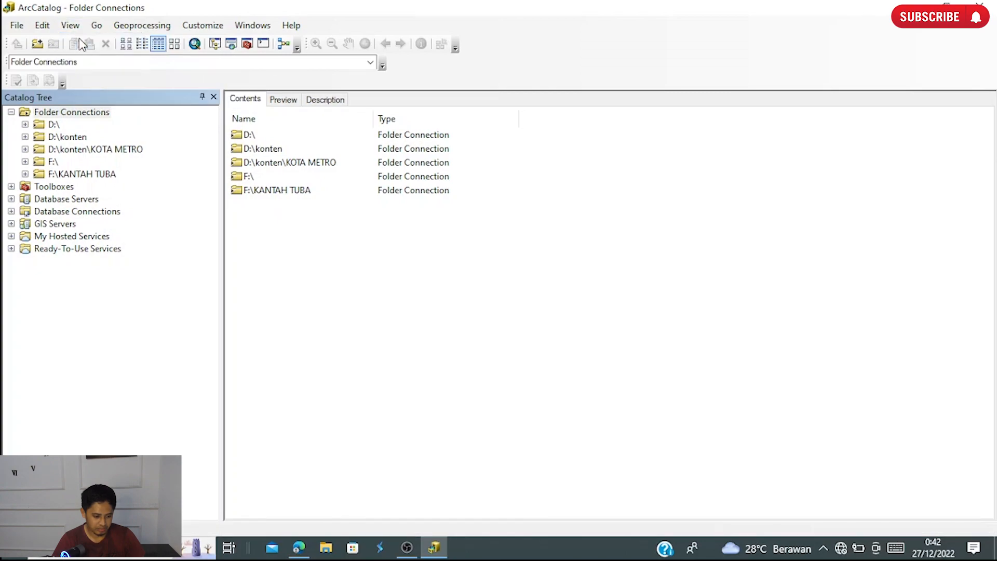
click(79, 25)
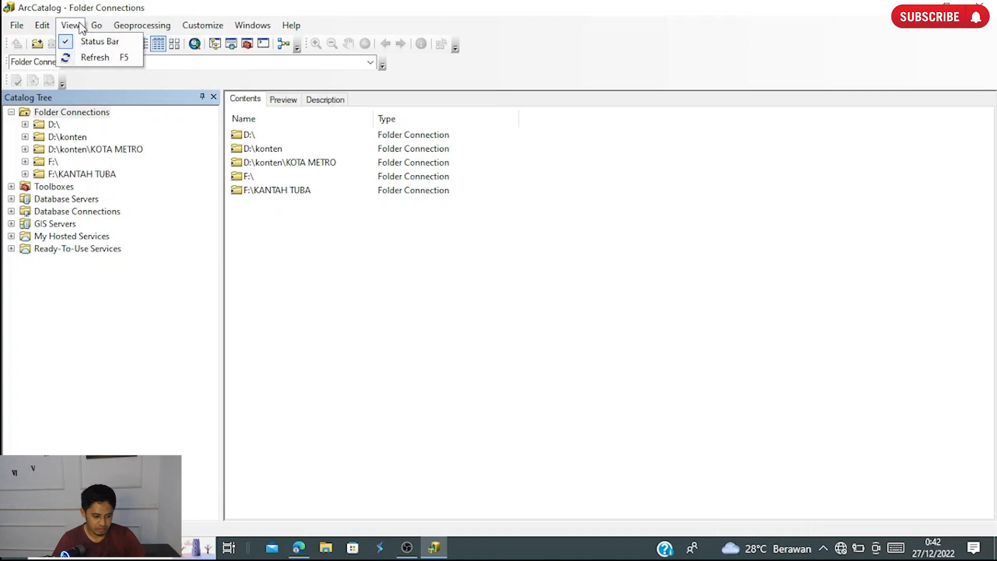
click(91, 42)
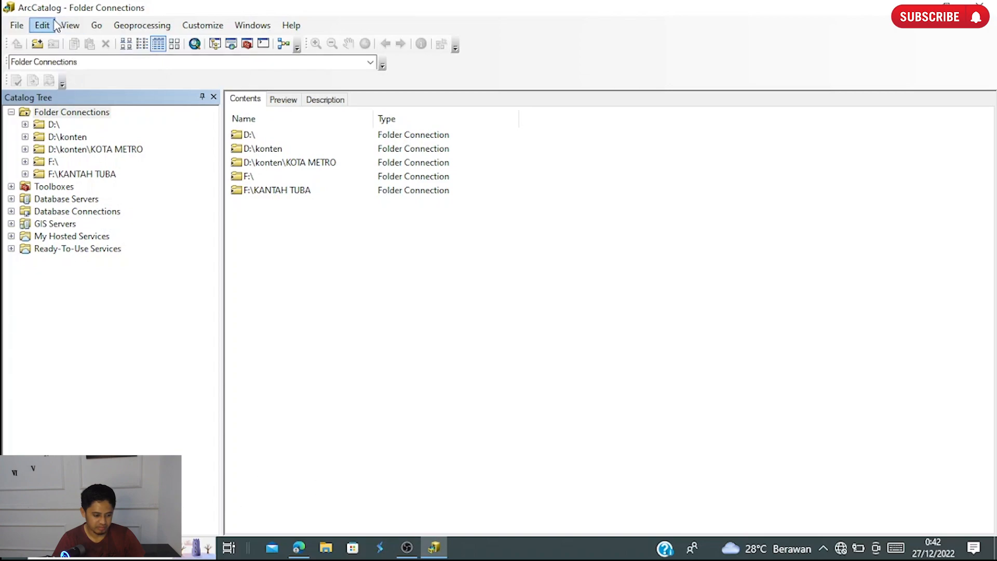
click(70, 25)
click(81, 43)
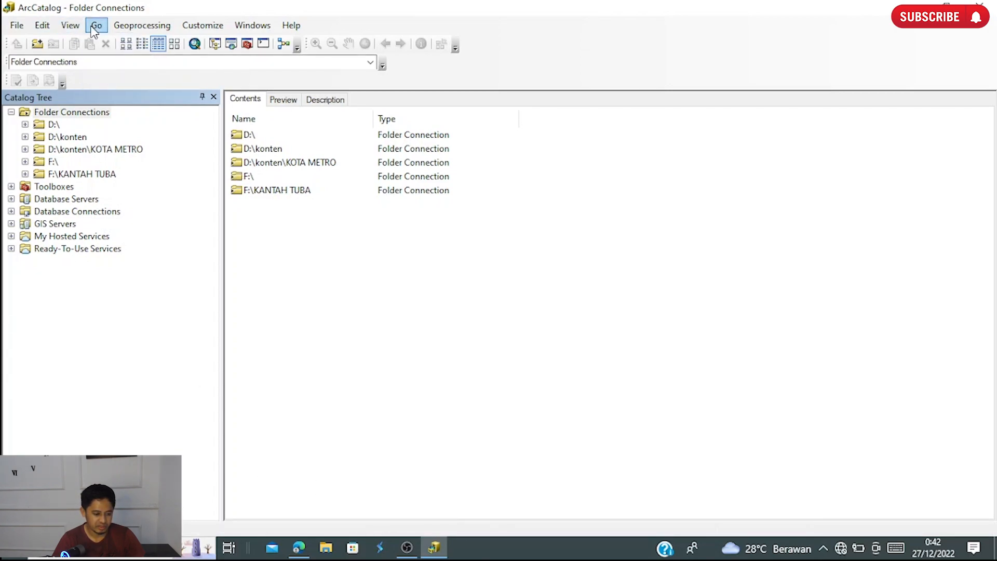
- Refresh the view of the folder connections
click(70, 25)
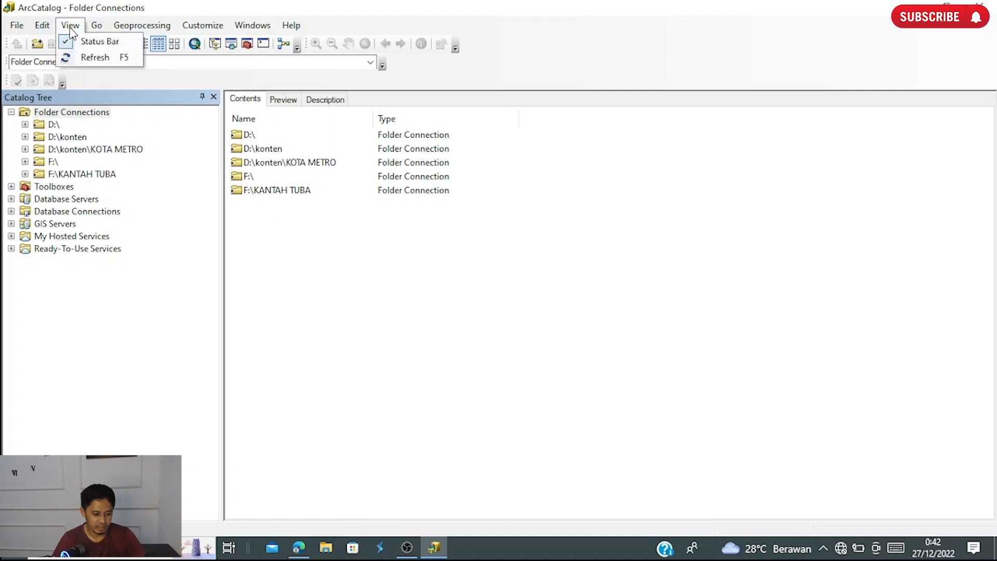
click(95, 58)
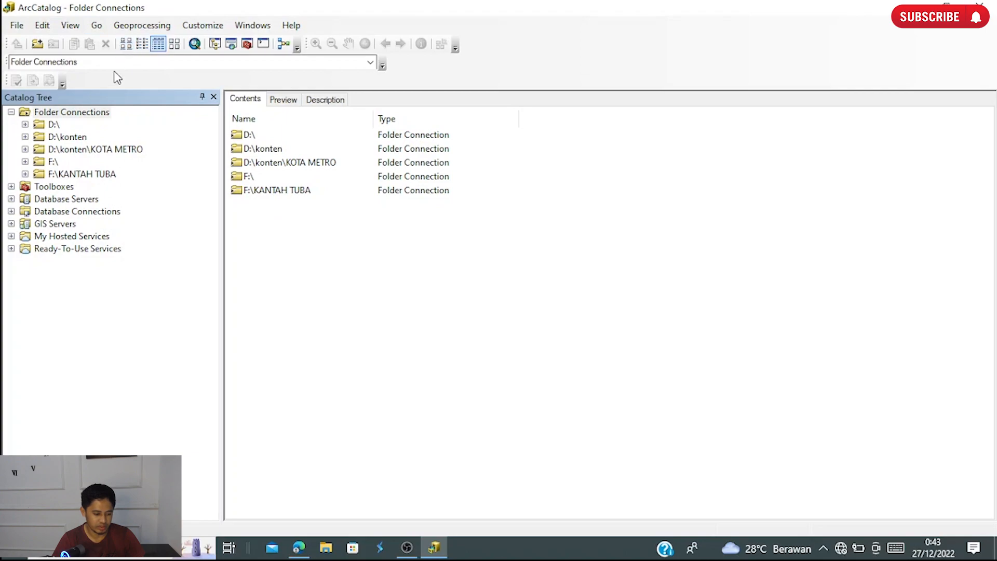
click(102, 27)
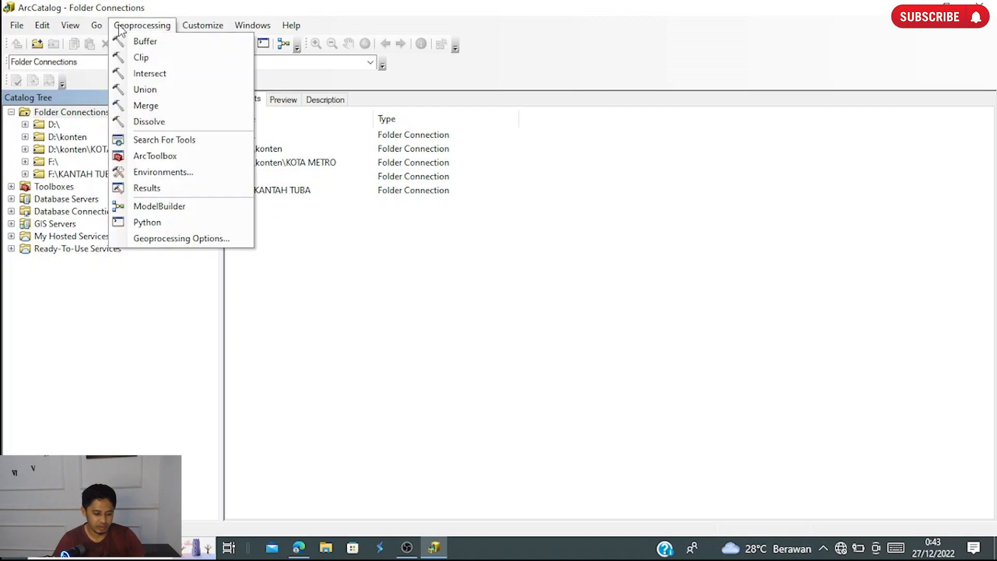
click(141, 27)
click(156, 28)
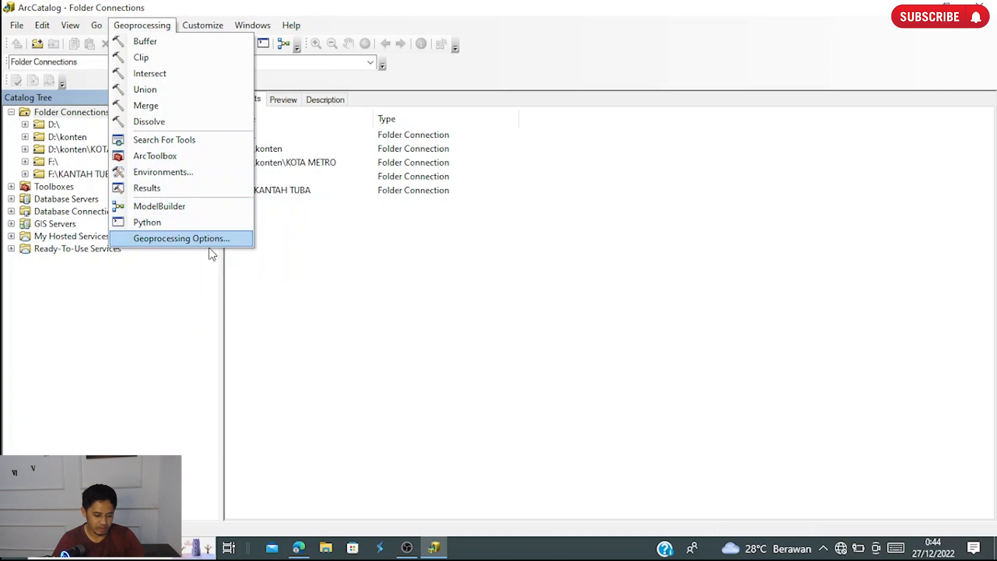
mouse_move(223, 30)
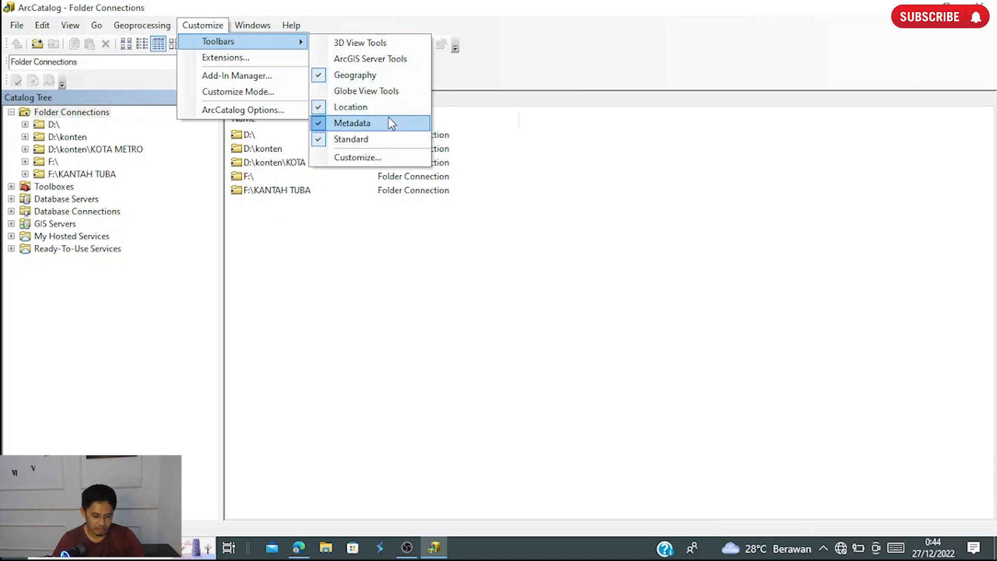
- Open the Extensions dialog to review the available extensions, leave them all unchanged, and close it
mouse_move(282, 27)
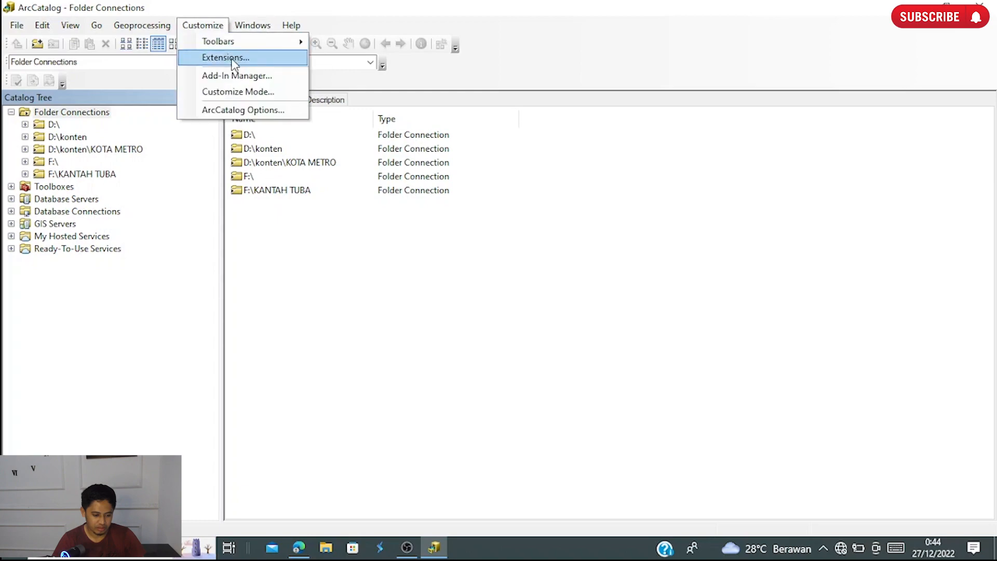
click(242, 58)
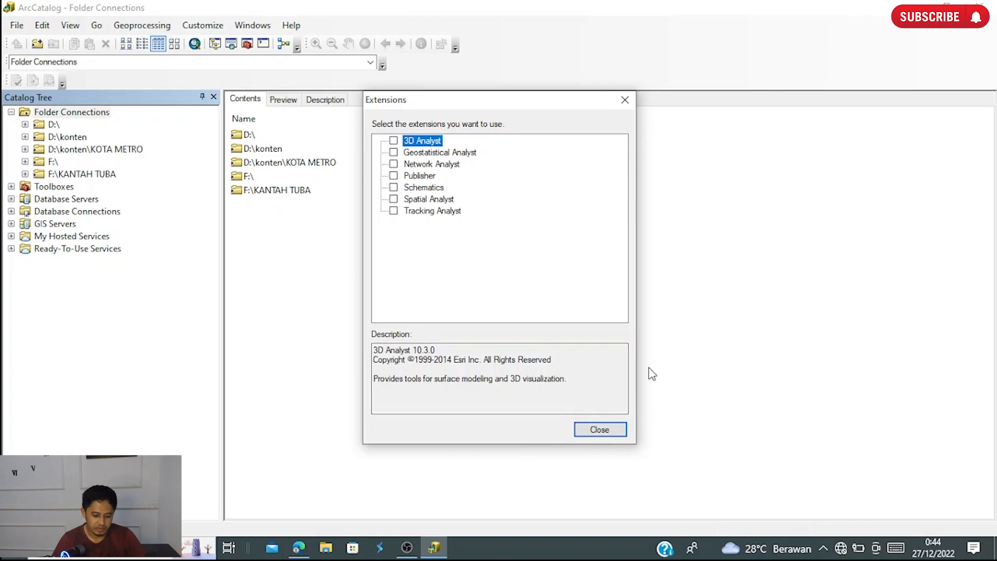
click(601, 434)
click(210, 26)
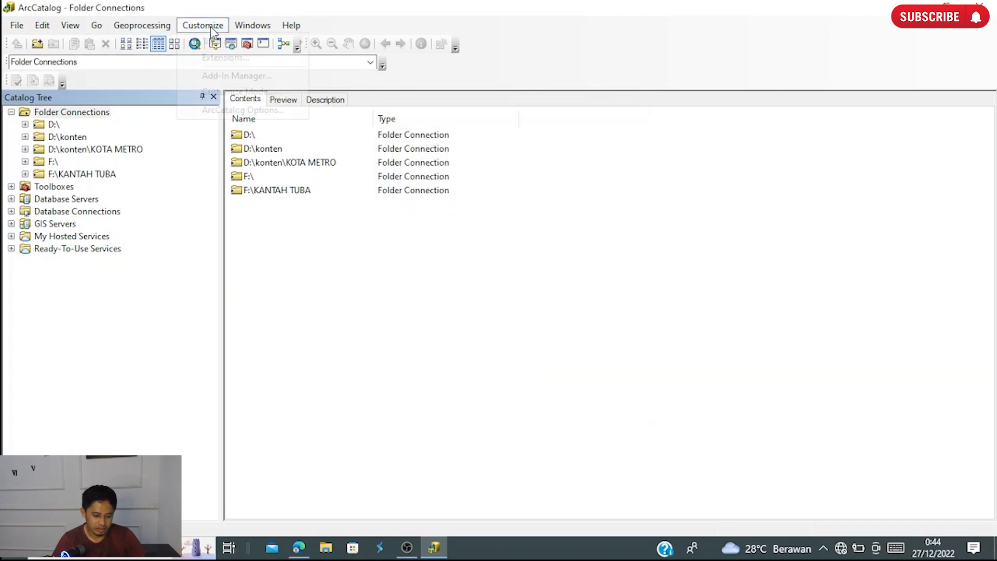
mouse_move(248, 31)
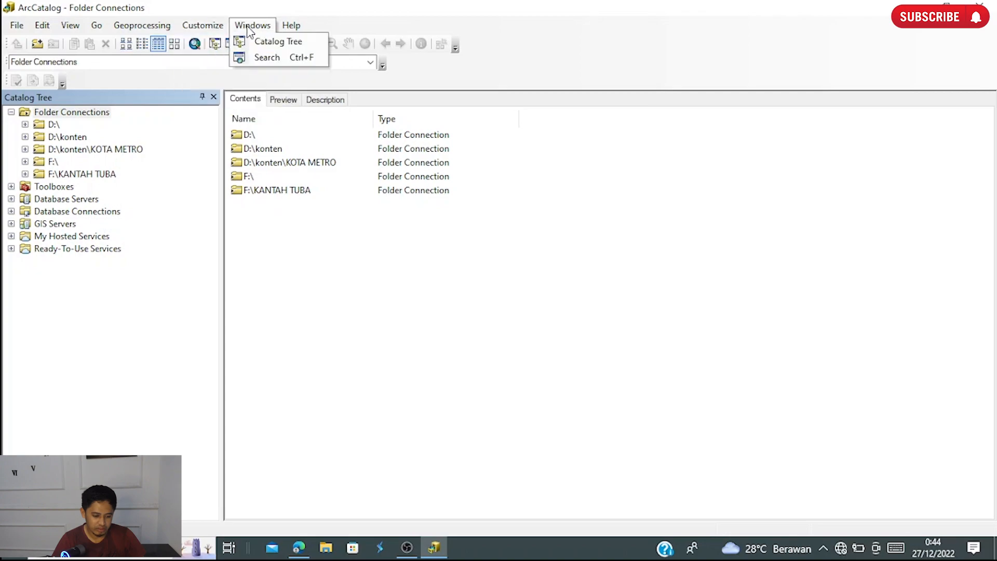
click(271, 50)
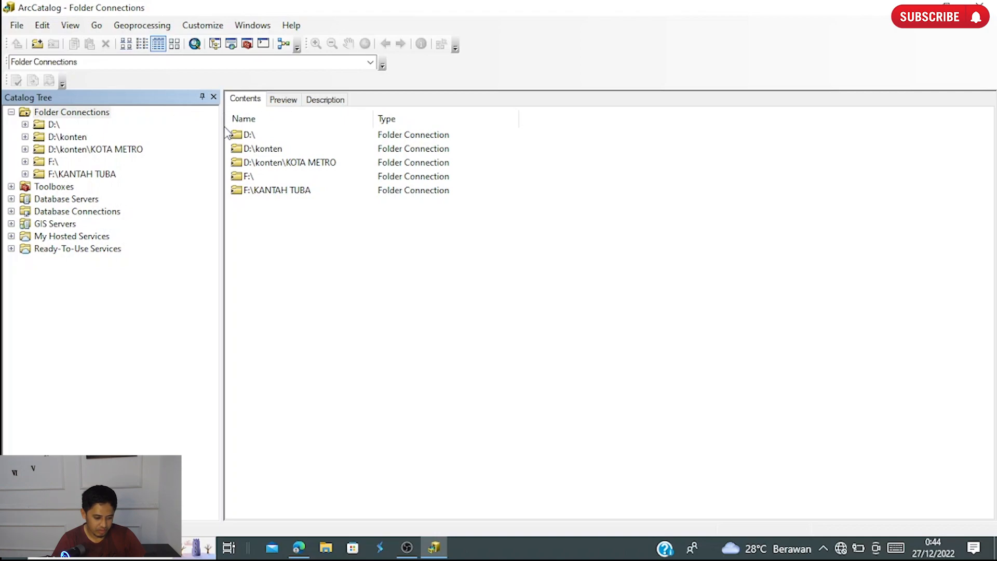
- Expand the D:\ connection in the catalog tree to show its folders
click(25, 125)
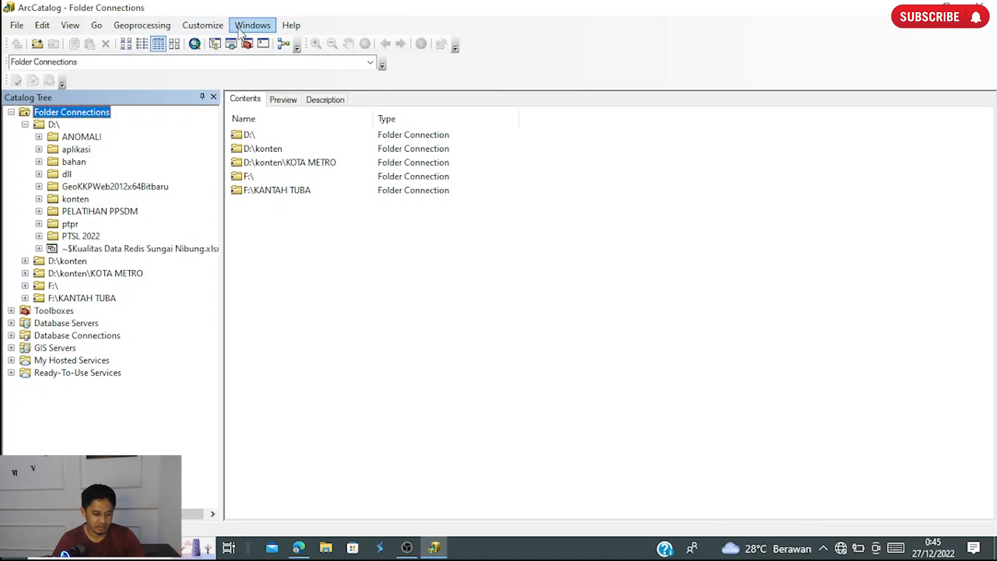
click(264, 31)
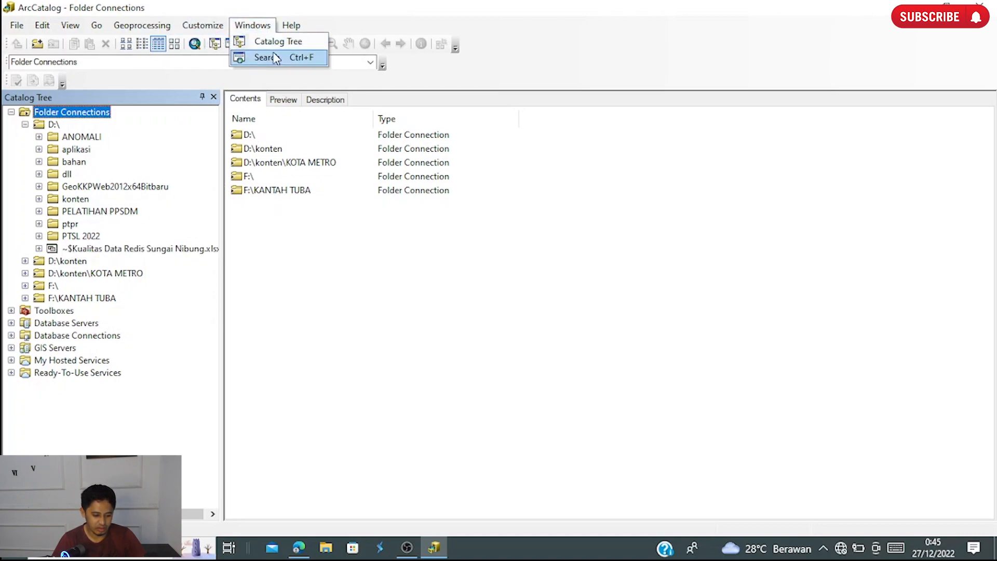
mouse_move(285, 29)
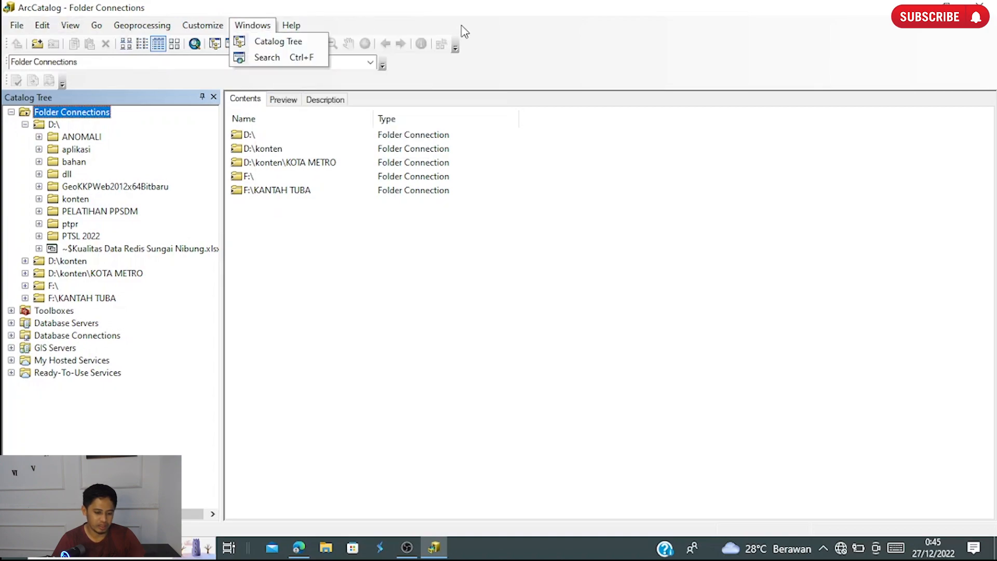
click(499, 41)
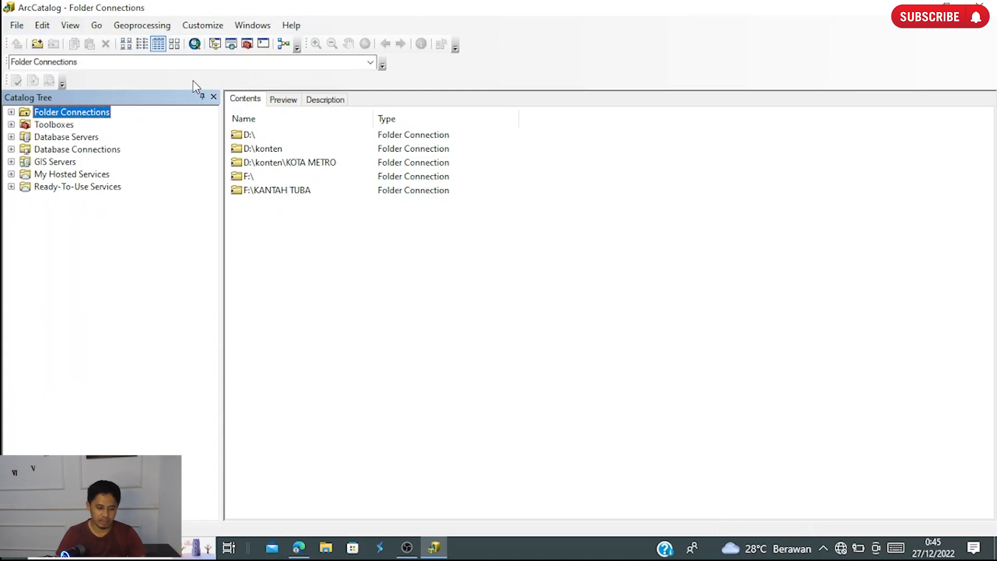
- Connect to the folder D:\konten\KOTA METRO and expand Folder Connections in the catalog tree
click(16, 25)
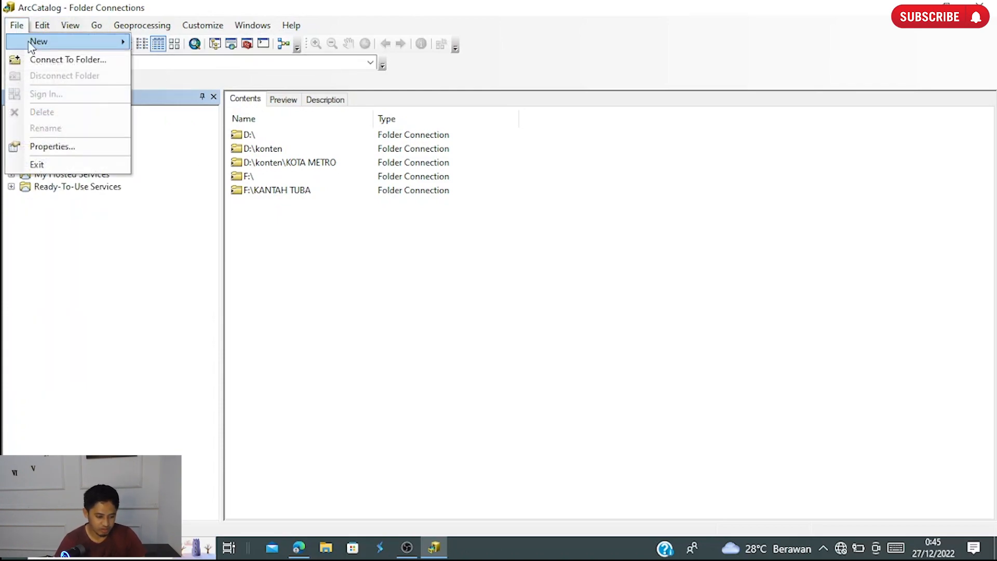
click(60, 62)
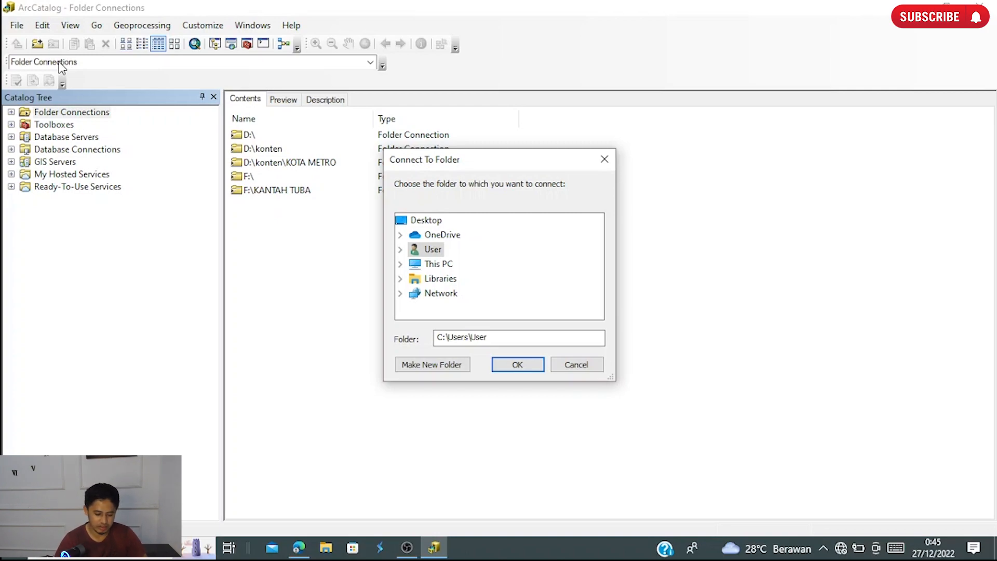
click(400, 264)
scroll(457, 281, down, 2)
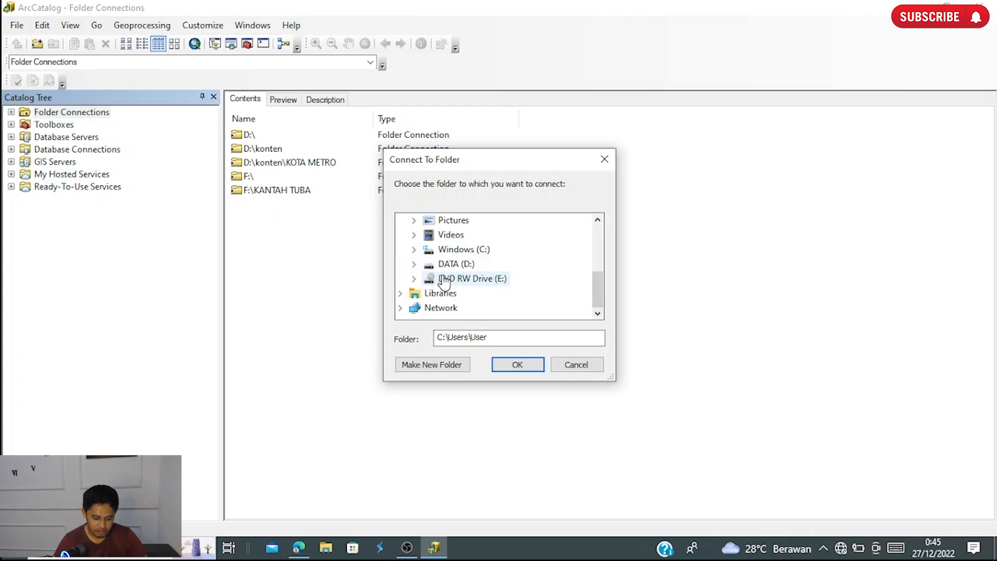
click(414, 263)
scroll(418, 276, down, 2)
scroll(458, 258, up, 1)
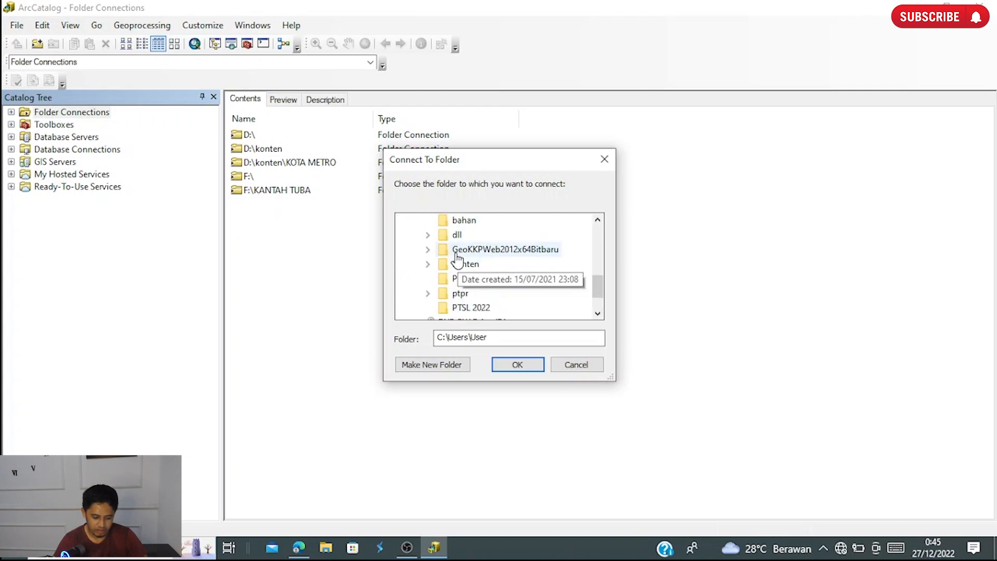
click(427, 264)
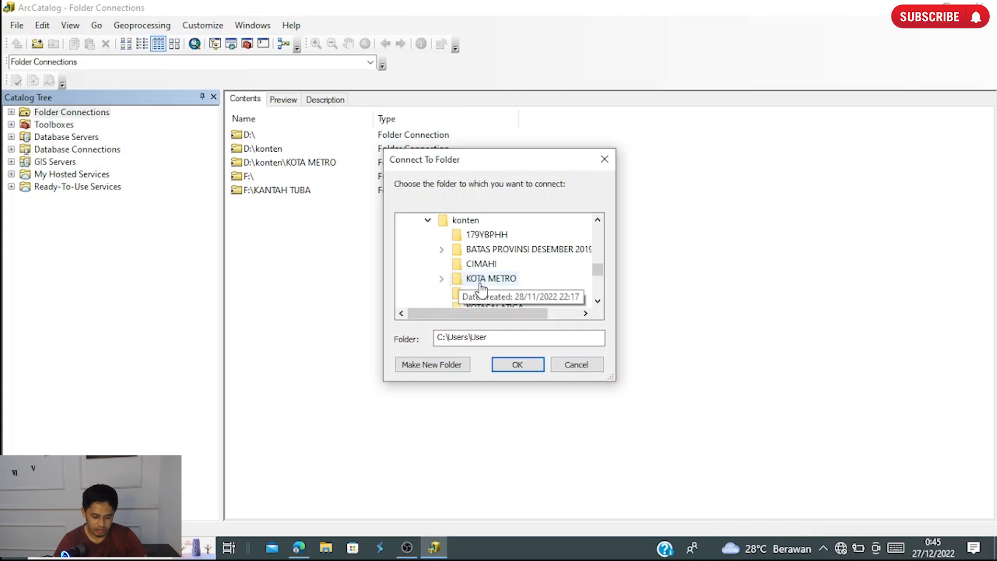
scroll(481, 288, down, 1)
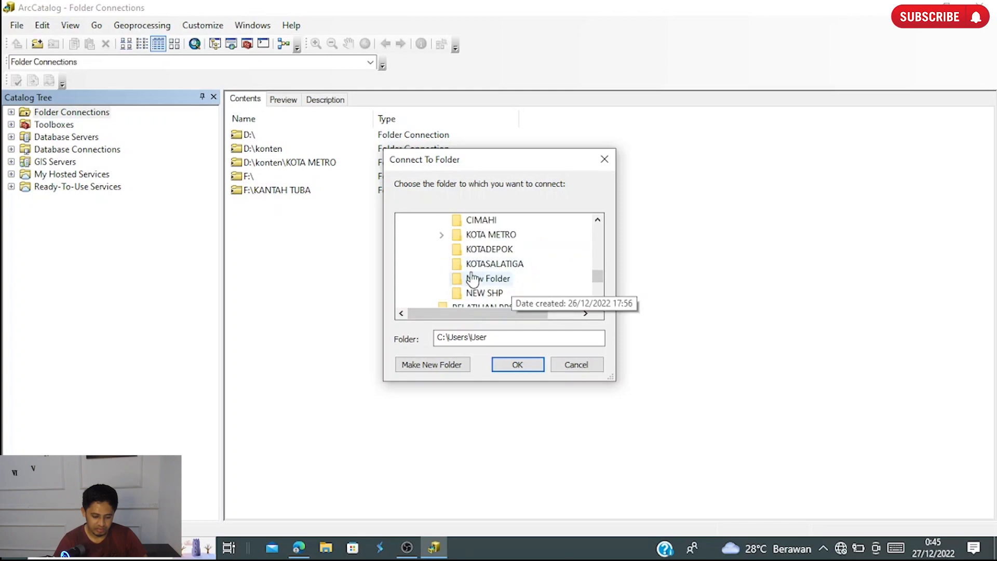
click(479, 234)
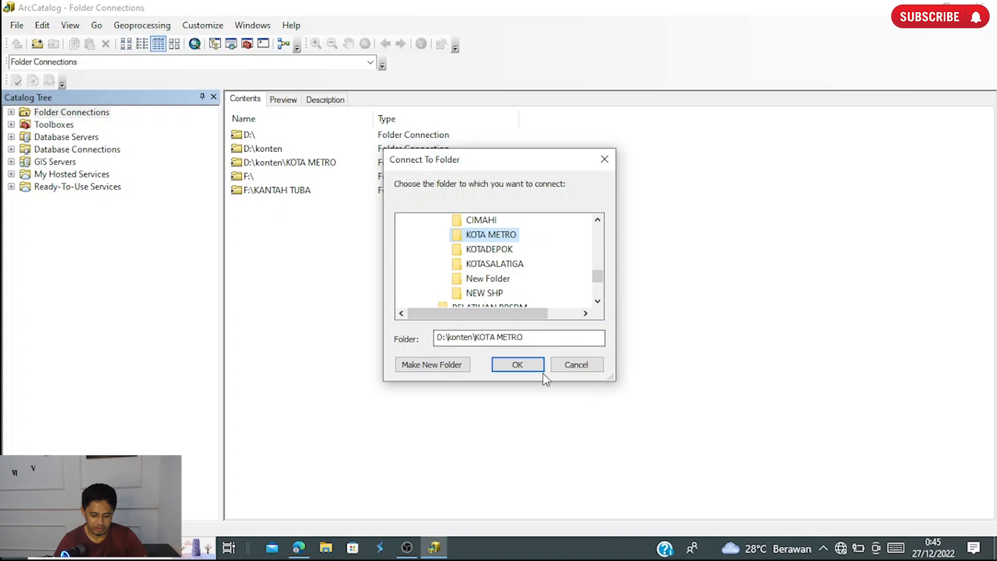
click(520, 363)
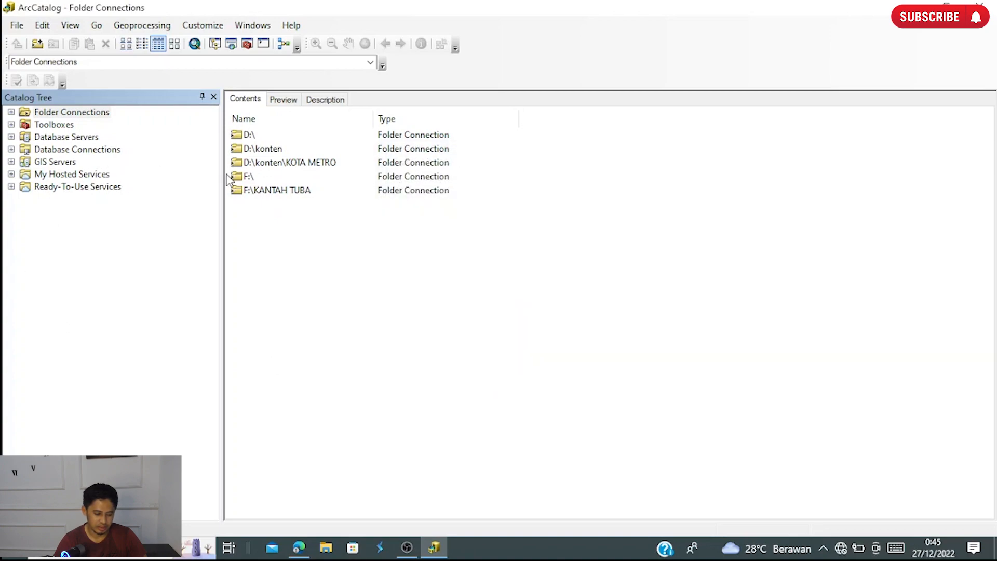
click(11, 113)
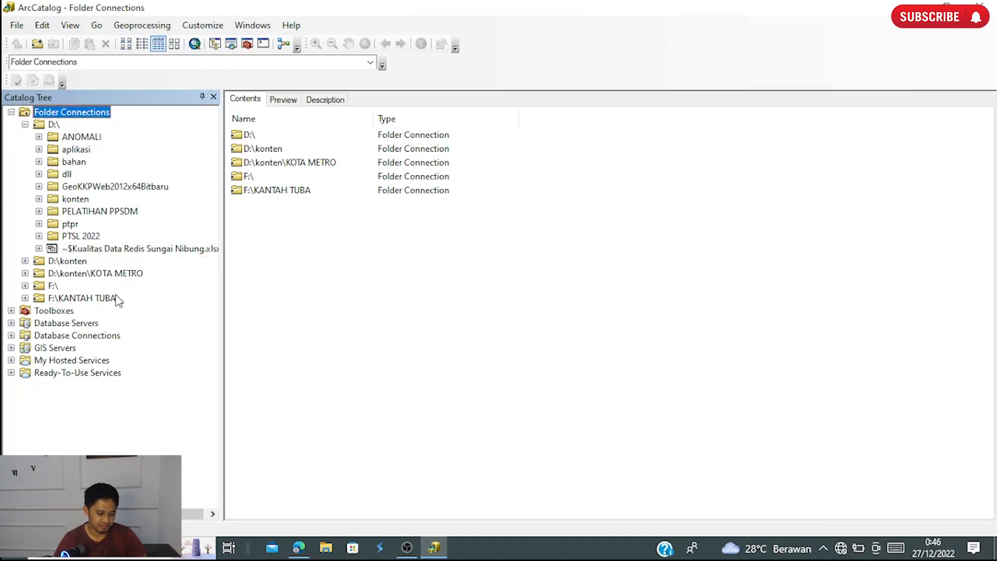
- Collapse the D:\ connection, expand D:\konten and its KOTA METRO folder, and select the shapefile ADMINISTRASIKECAMATAN_AR_50K.shp
click(25, 125)
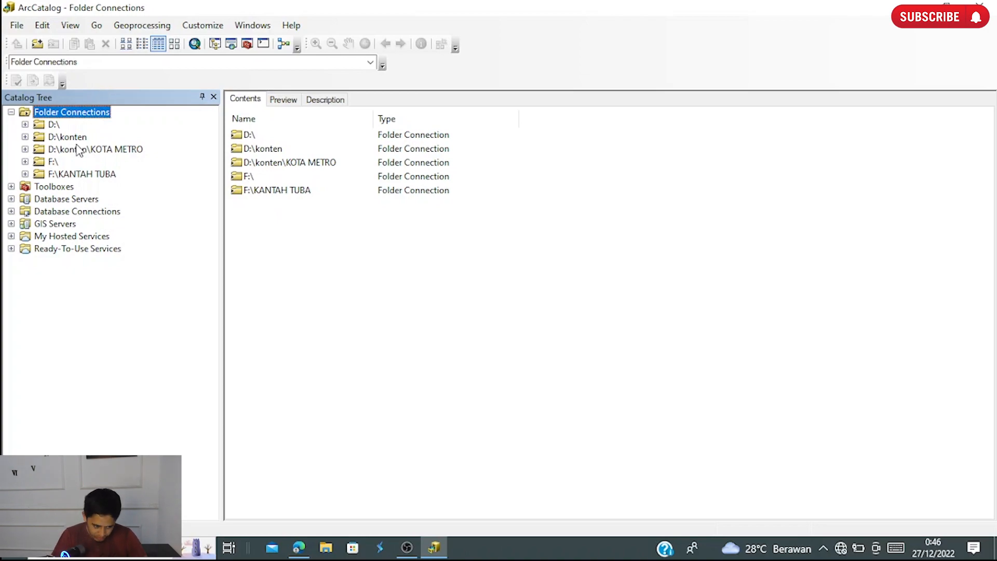
click(25, 137)
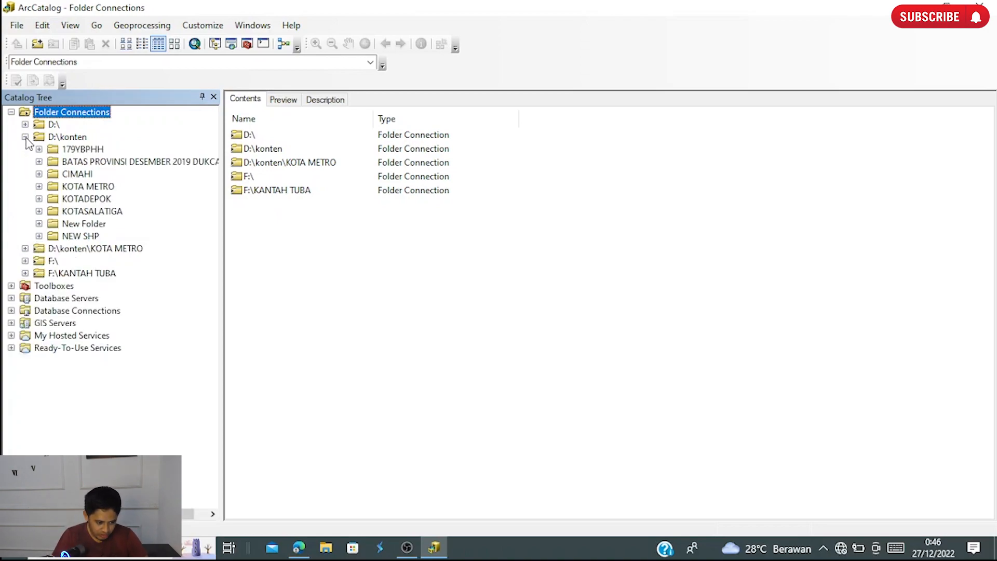
click(39, 187)
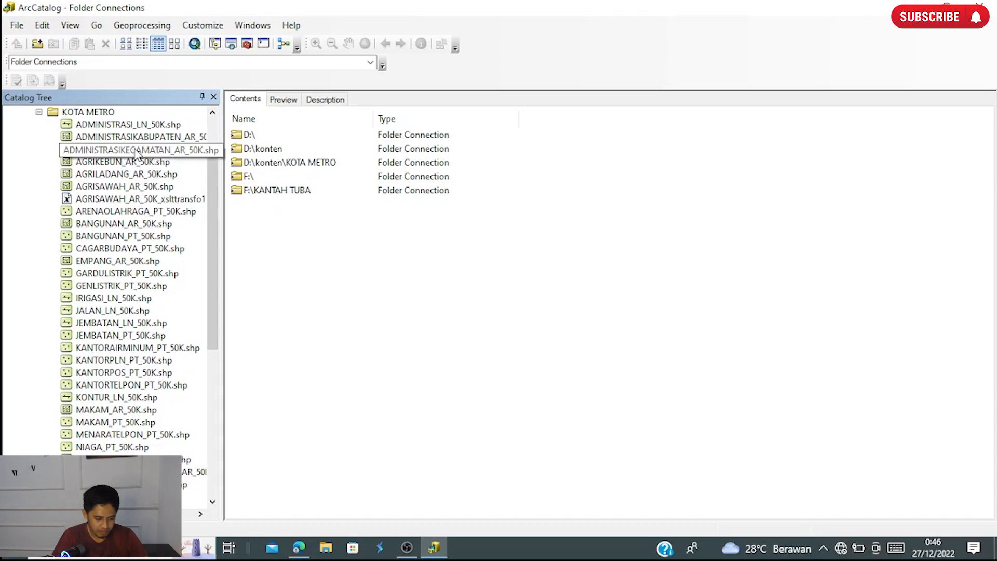
click(137, 150)
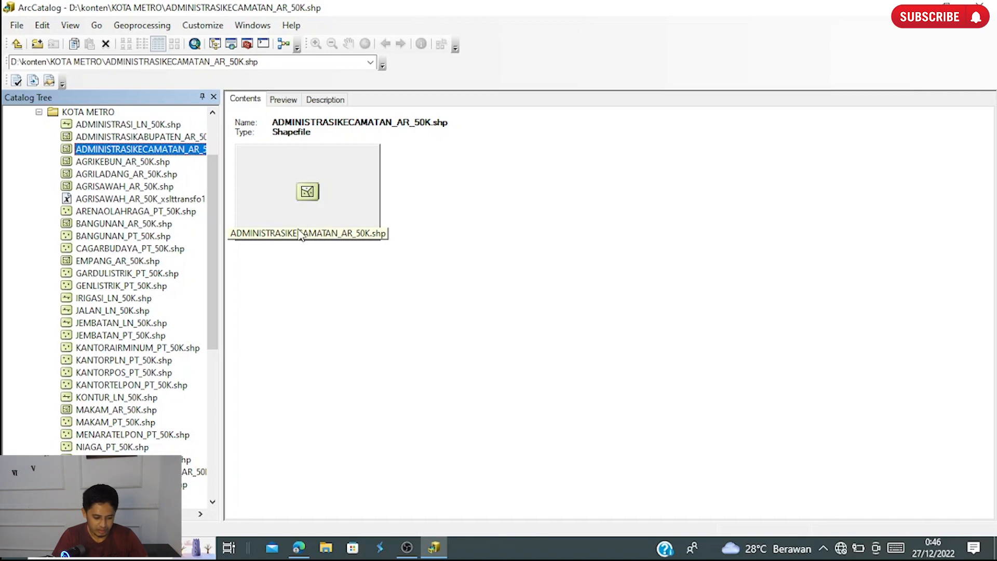
- Preview the geography of the selected shapefile and inspect the map at different scales
click(284, 99)
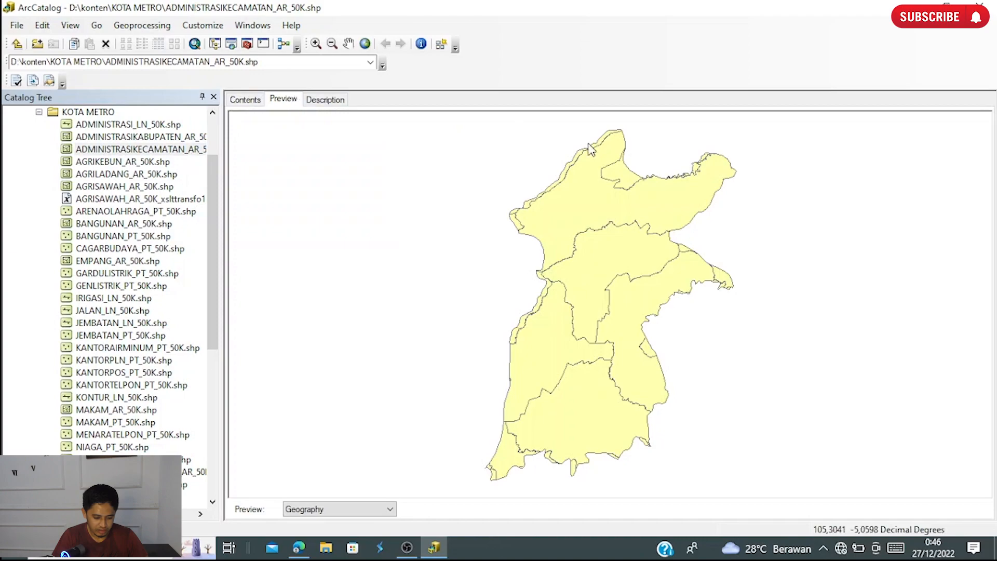
scroll(613, 265, down, 1)
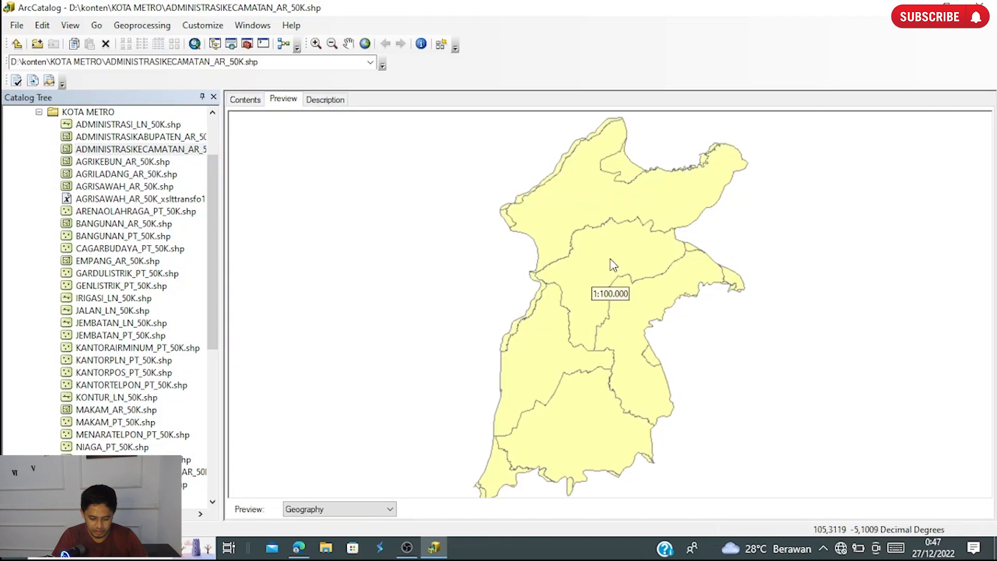
scroll(613, 265, up, 2)
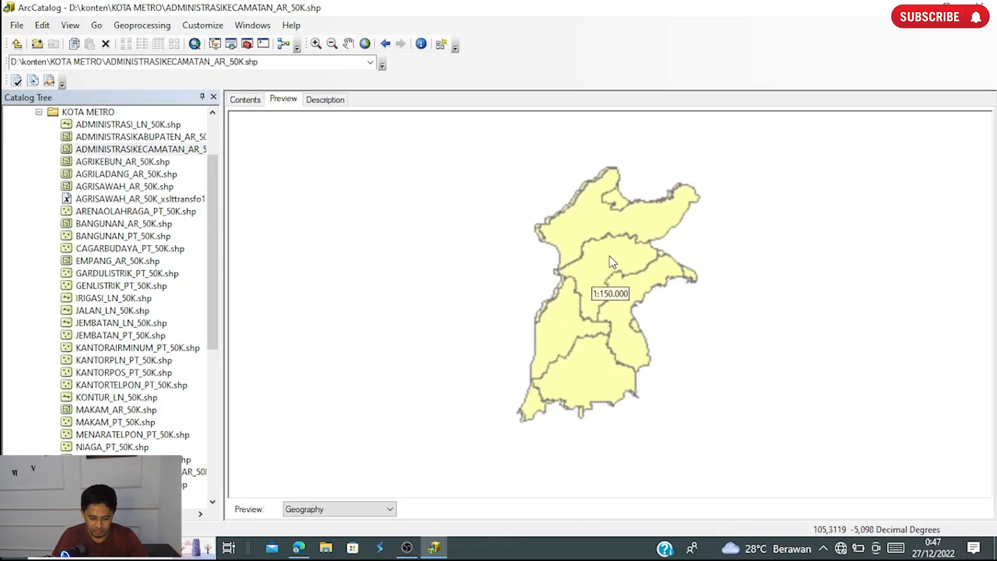
scroll(613, 262, down, 1)
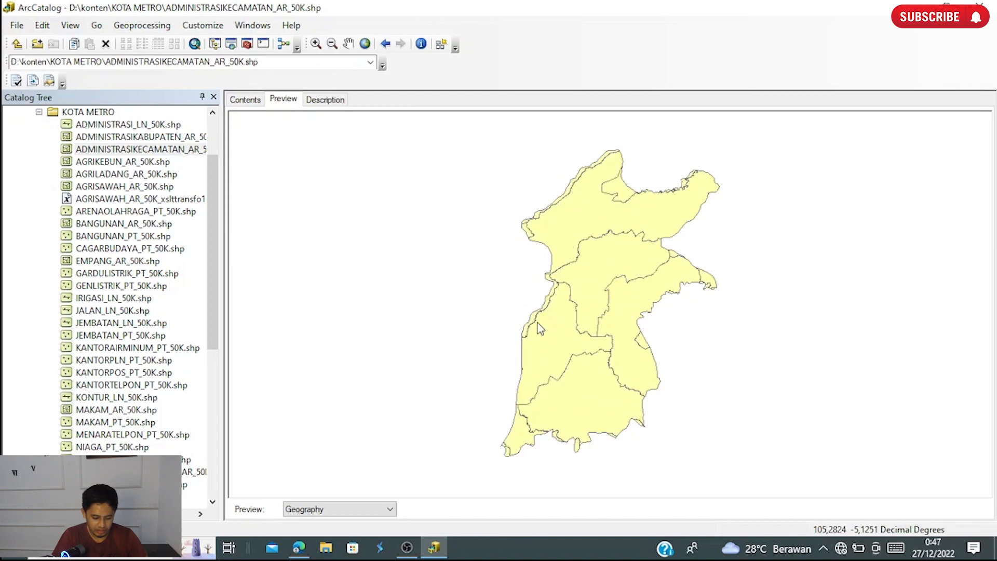
- Preview the shapefile's attribute table, look through its columns, and return the preview to Geography
click(344, 510)
click(343, 524)
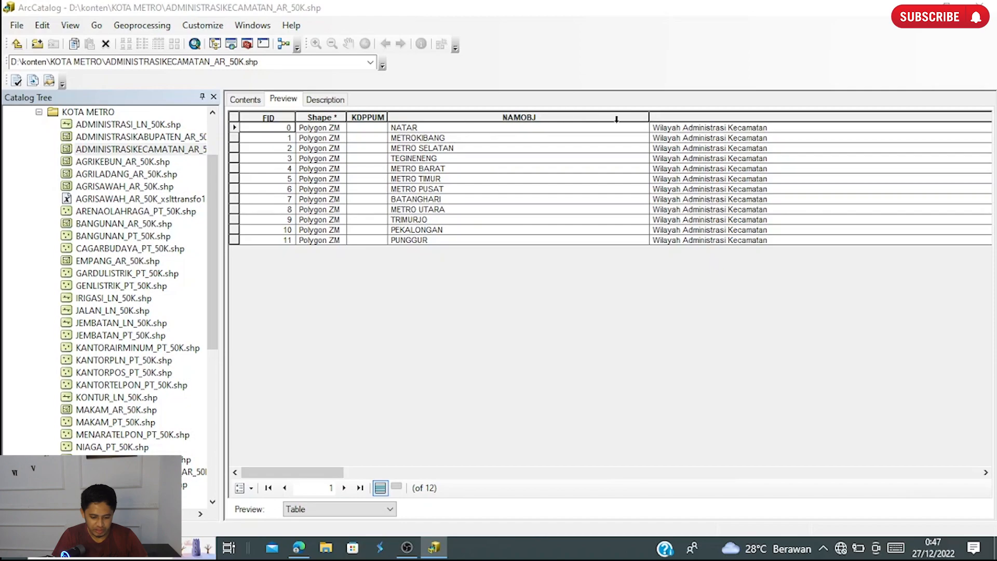
scroll(731, 167, right, 10)
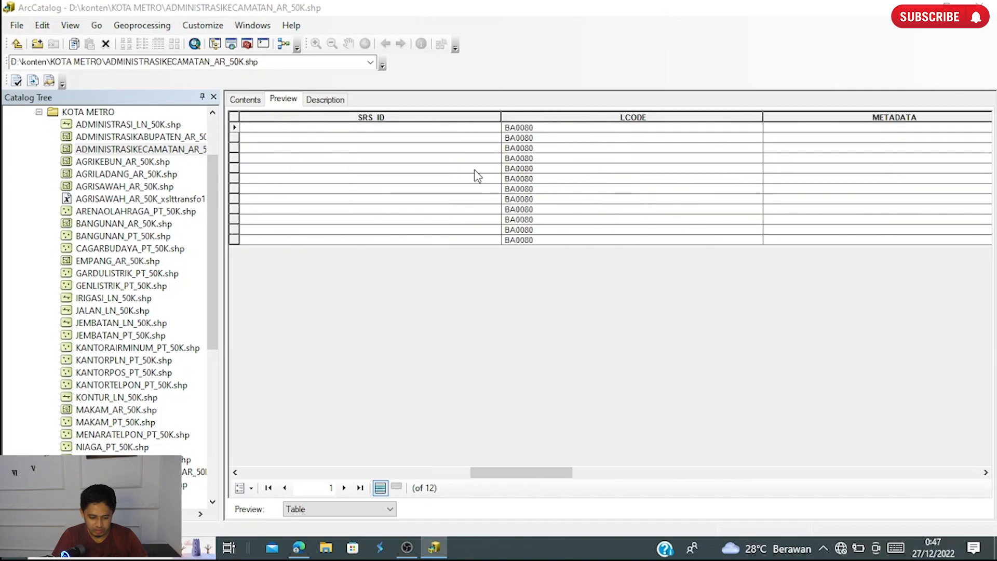
scroll(561, 138, right, 10)
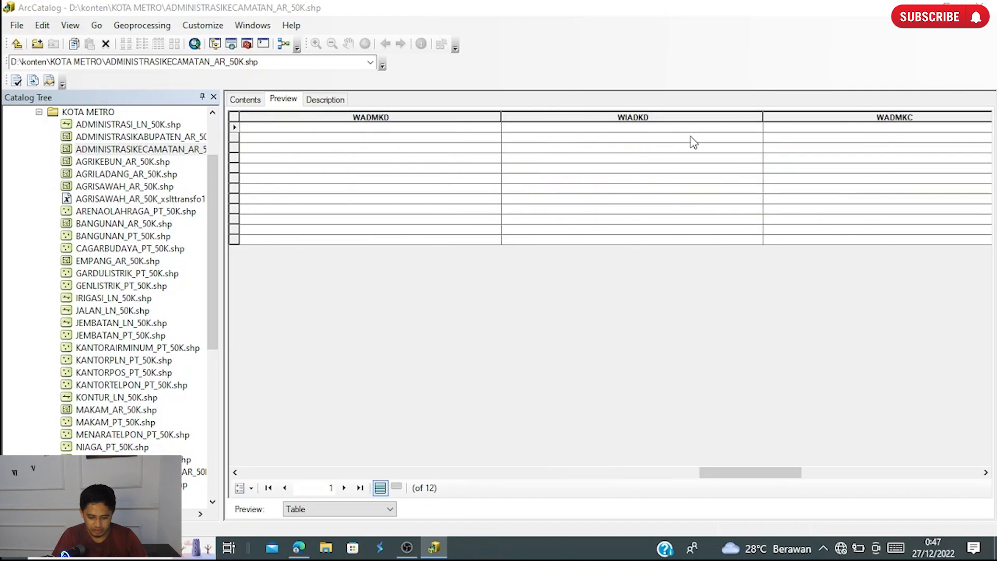
scroll(629, 164, left, 20)
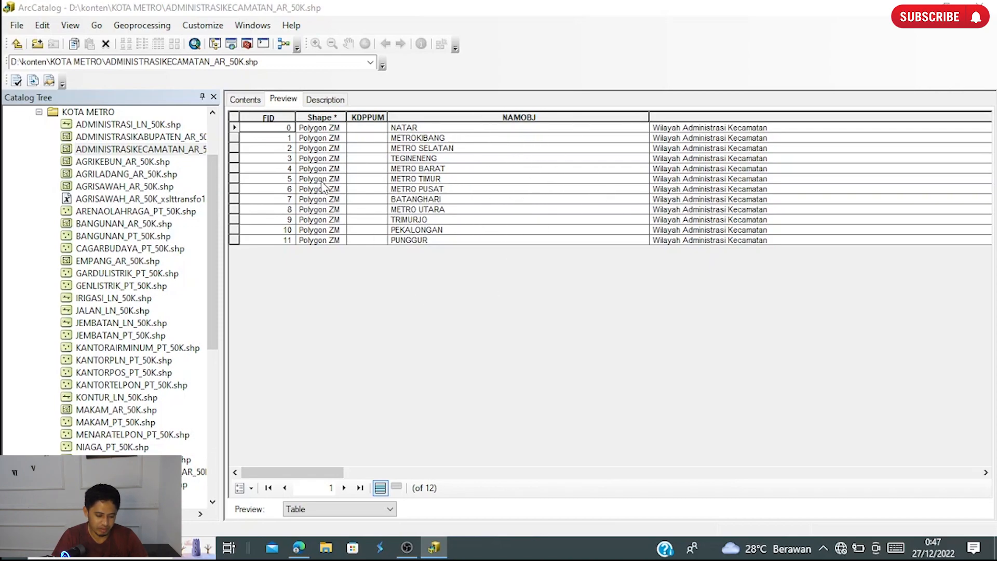
click(331, 508)
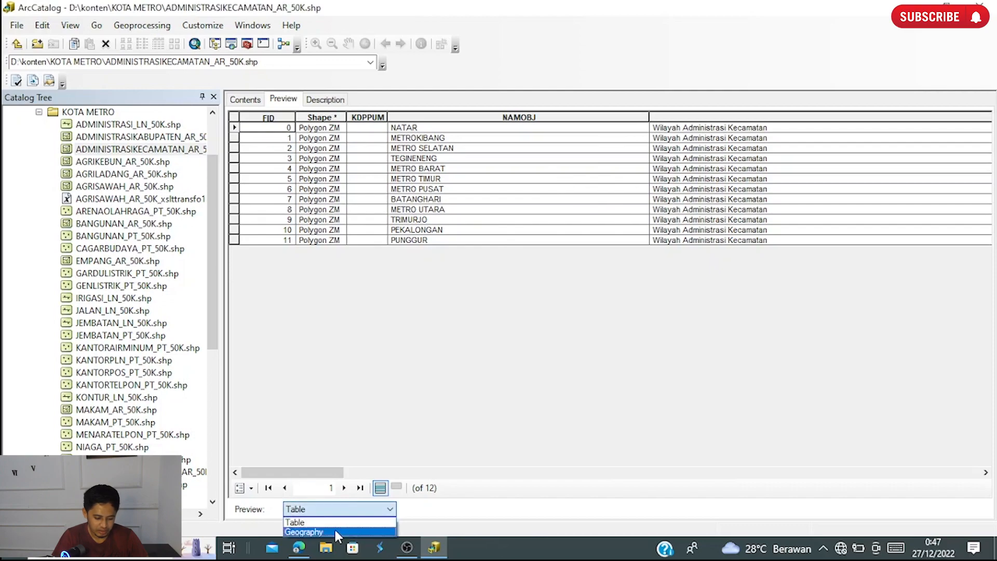
click(334, 530)
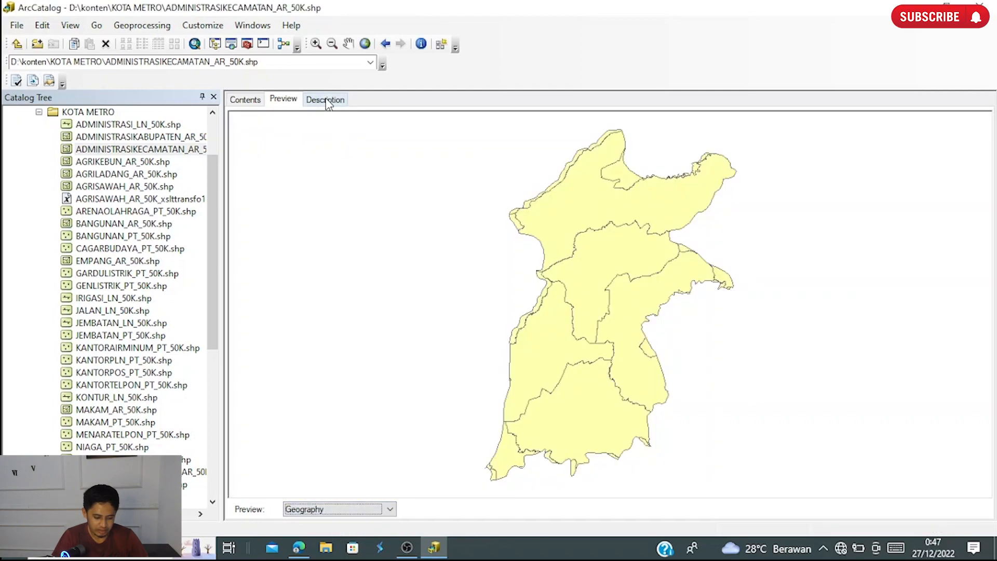
- Read the shapefile's description from the summary, extent and scale range through citation and resource details to the spatial reference
click(339, 102)
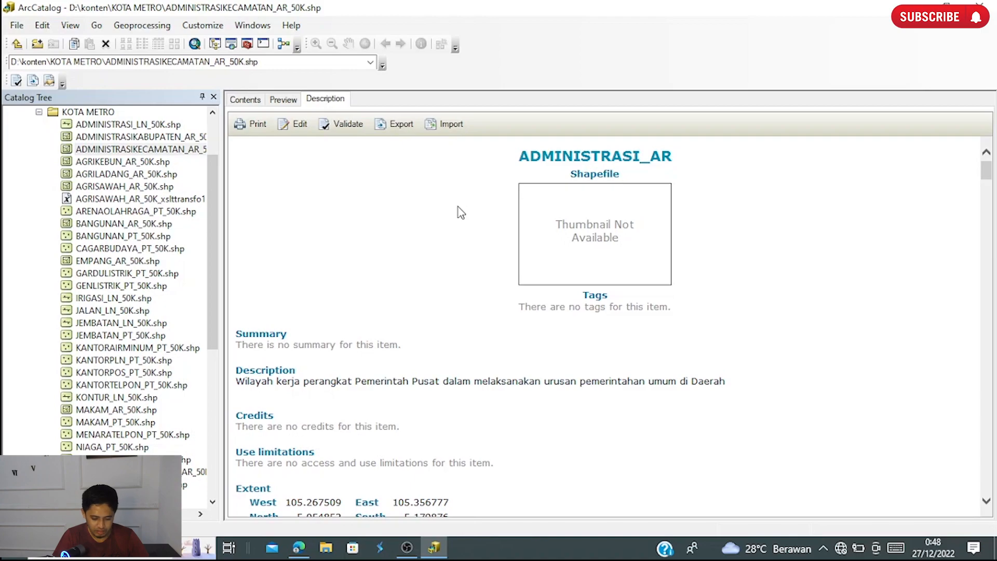
scroll(457, 212, down, 1)
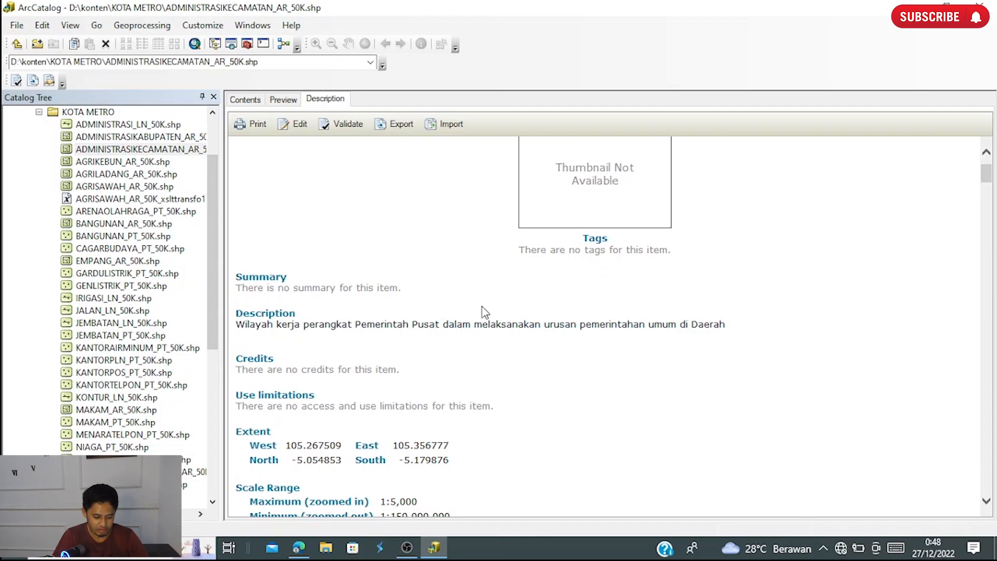
scroll(485, 313, down, 1)
scroll(484, 313, down, 2)
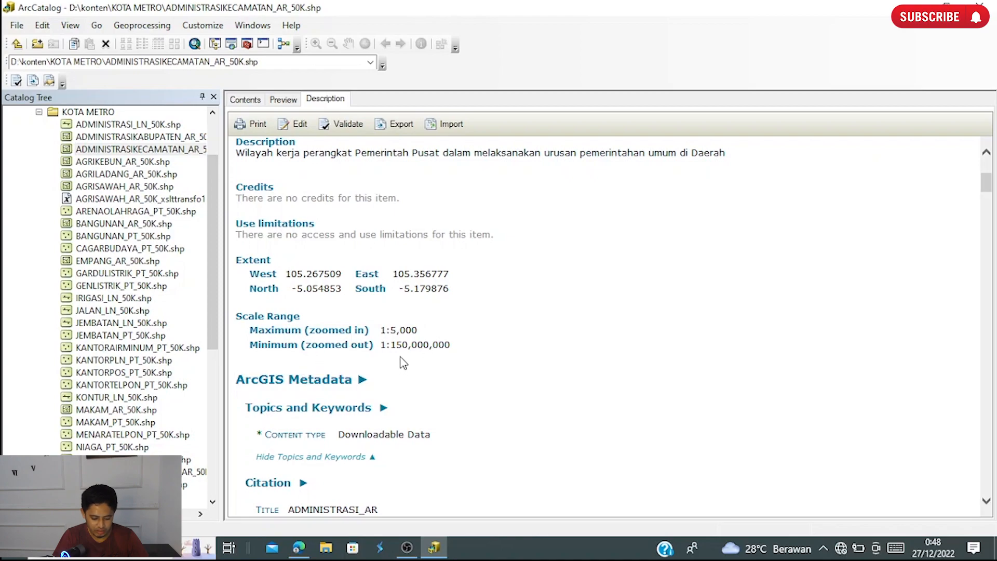
scroll(405, 363, down, 1)
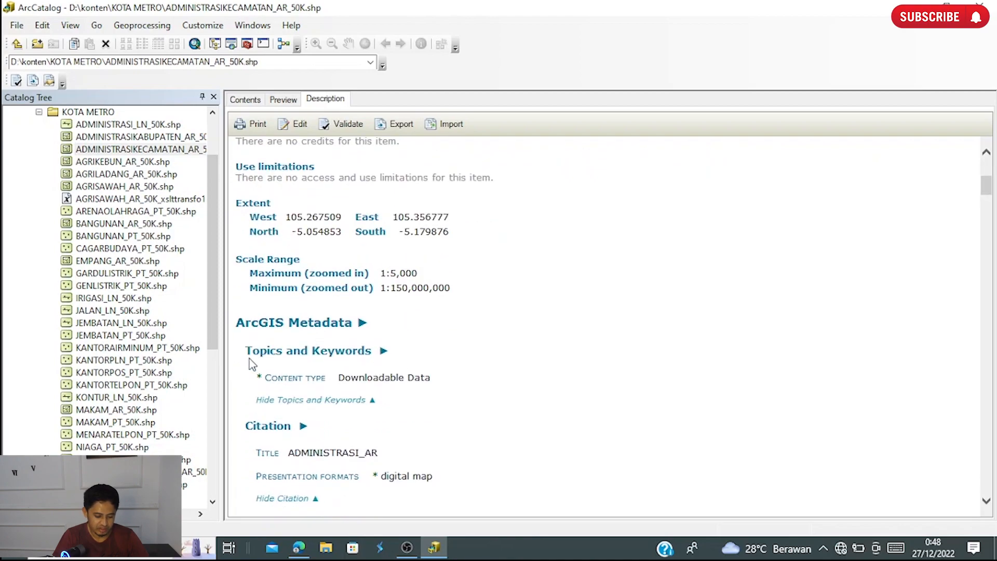
scroll(374, 343, down, 1)
scroll(408, 335, down, 1)
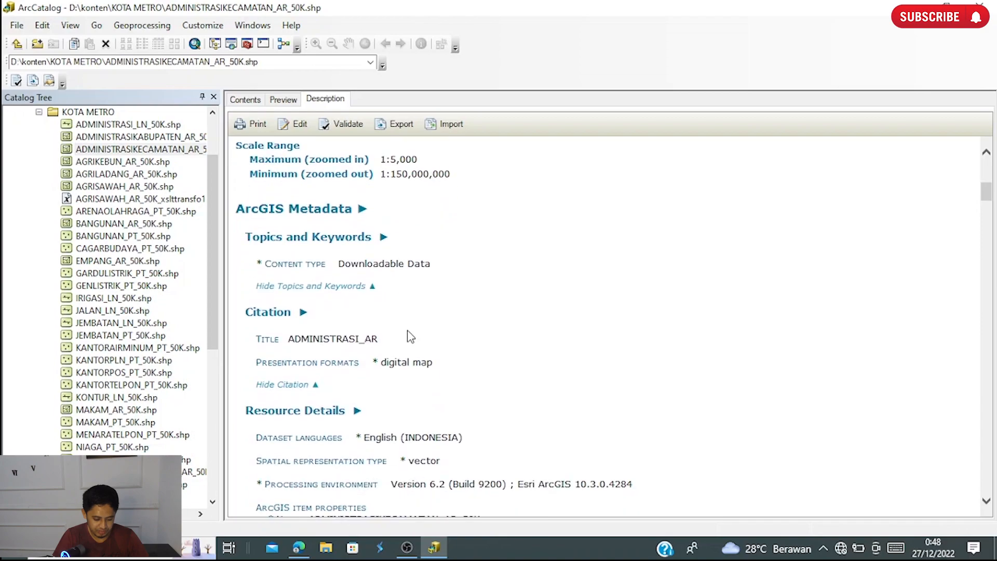
scroll(408, 336, down, 4)
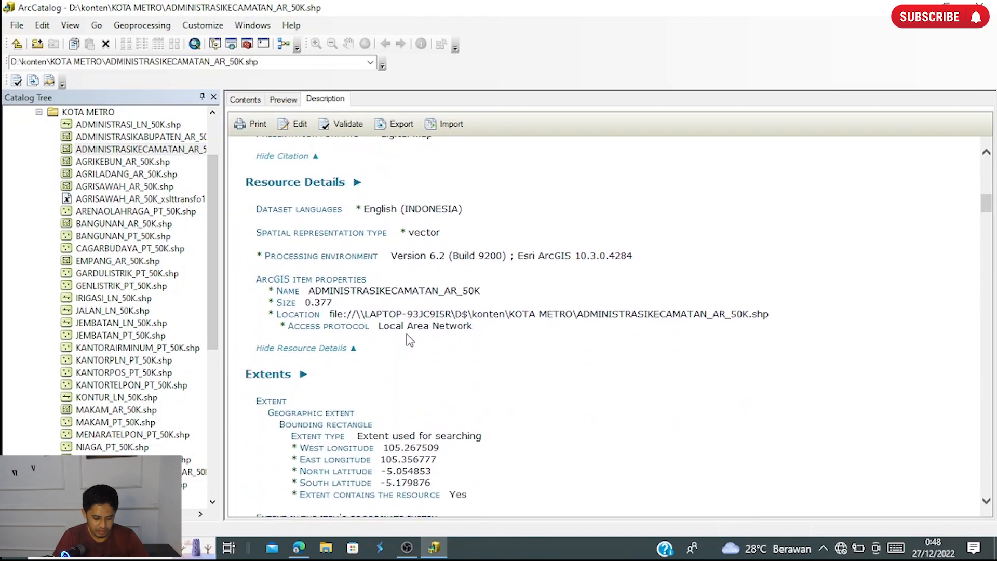
scroll(409, 339, down, 2)
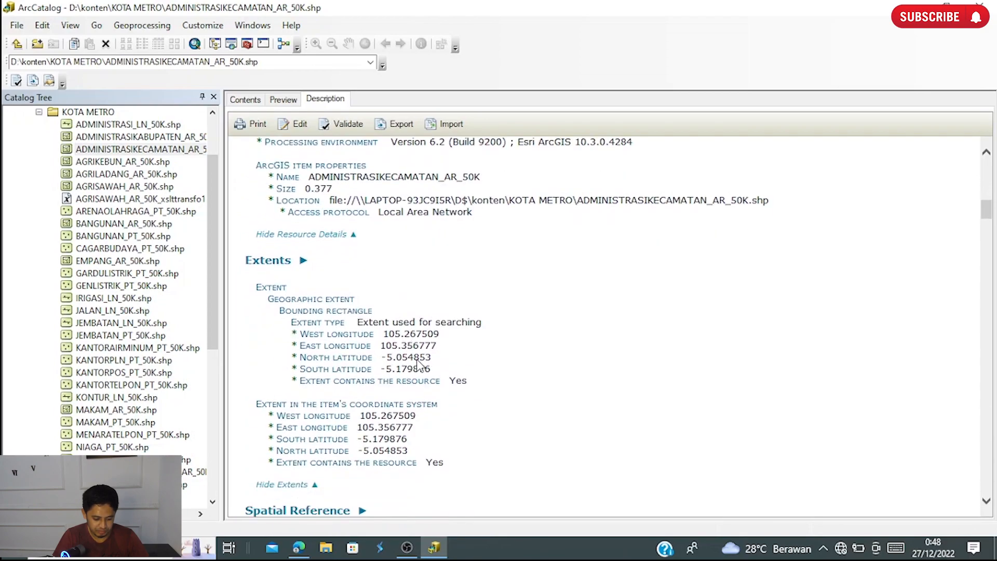
scroll(419, 363, down, 4)
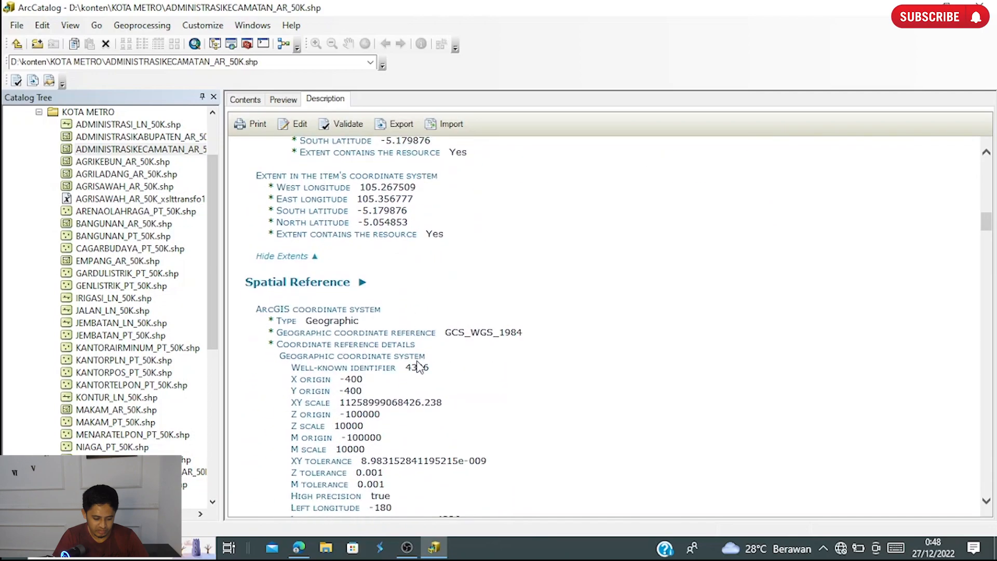
scroll(419, 366, down, 1)
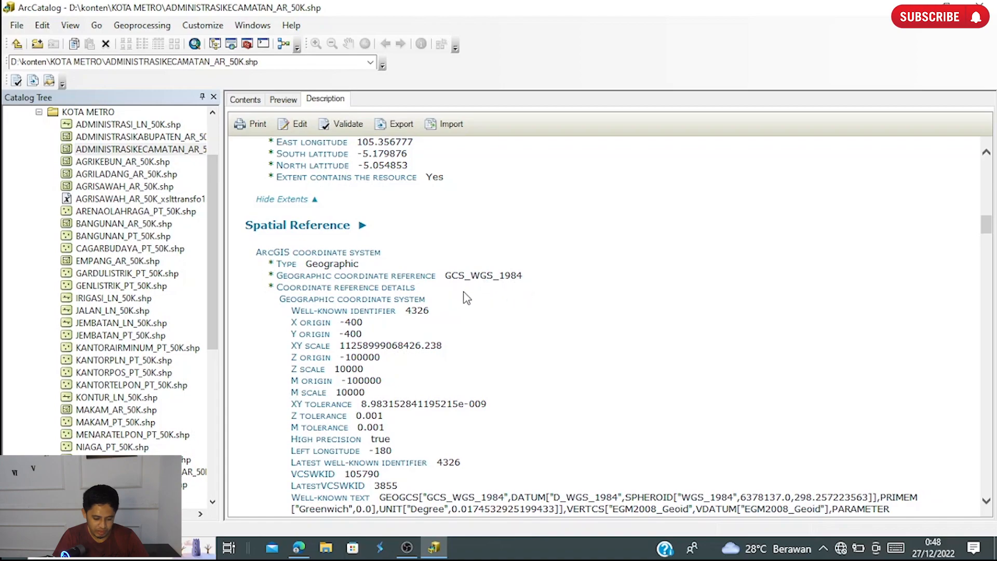
scroll(467, 298, down, 3)
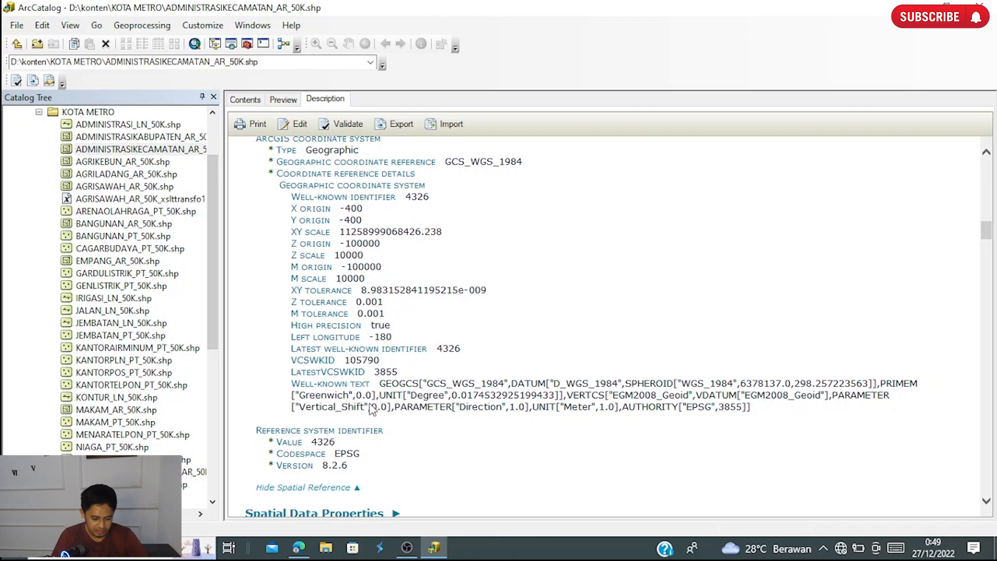
scroll(410, 333, down, 10)
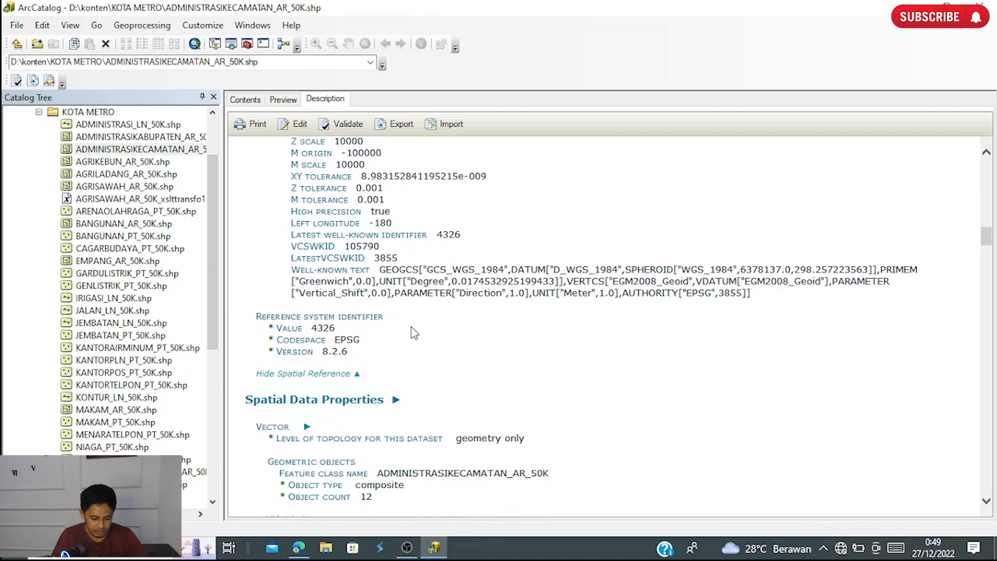
- Examine the spatial data properties, geoprocessing history, distribution and field details in the shapefile's metadata
scroll(417, 332, up, 8)
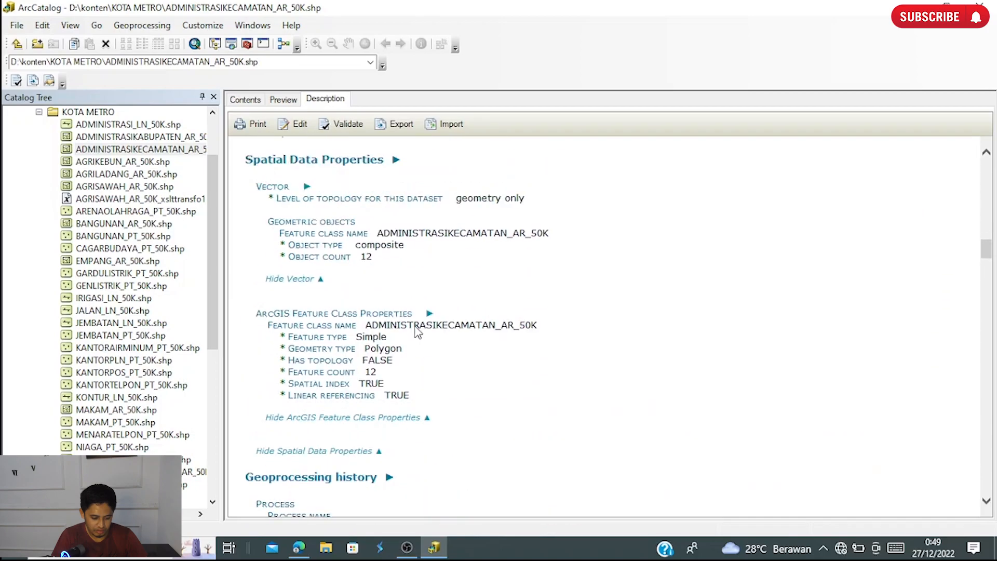
scroll(437, 320, down, 5)
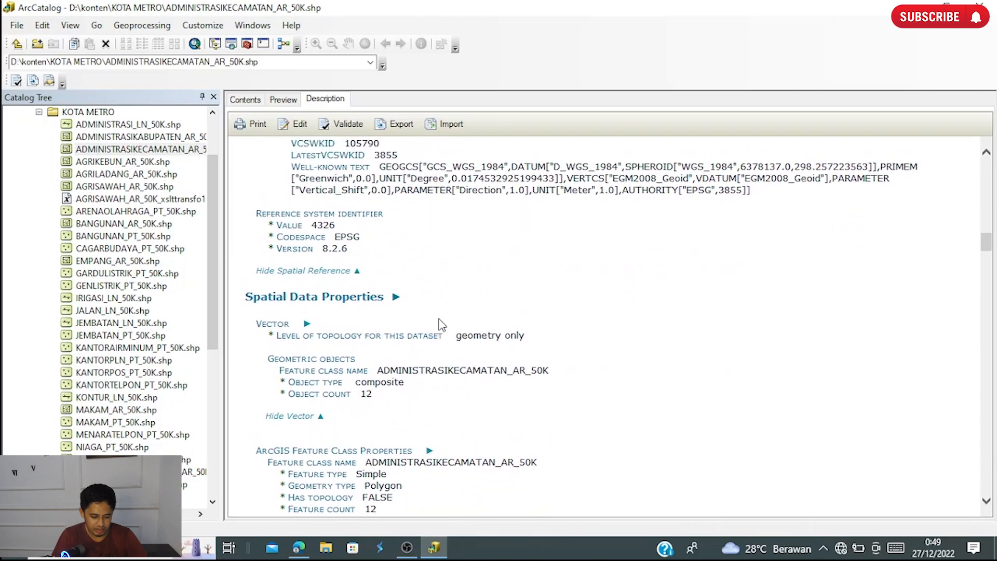
scroll(437, 320, up, 5)
scroll(444, 322, down, 7)
scroll(450, 331, down, 3)
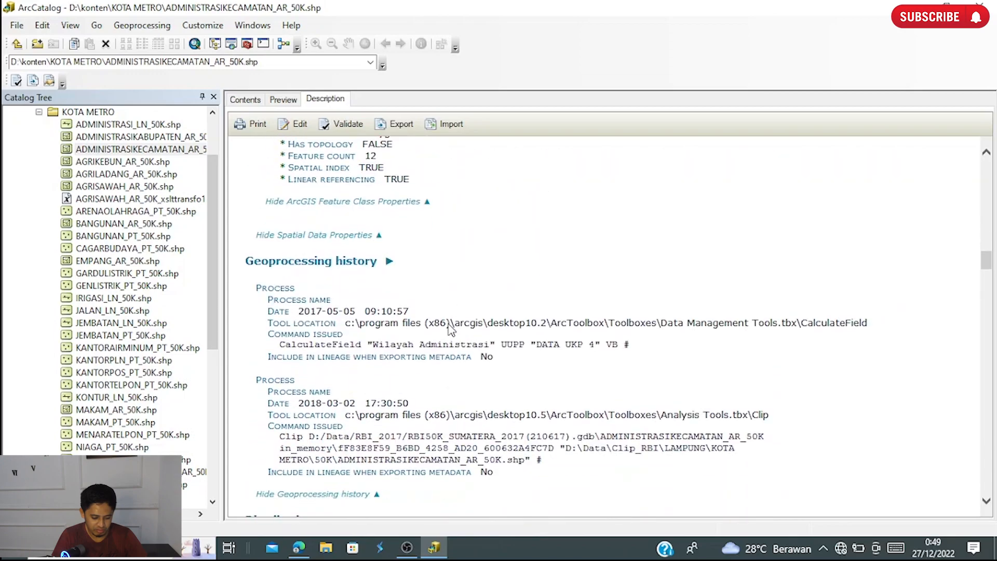
scroll(450, 328, down, 5)
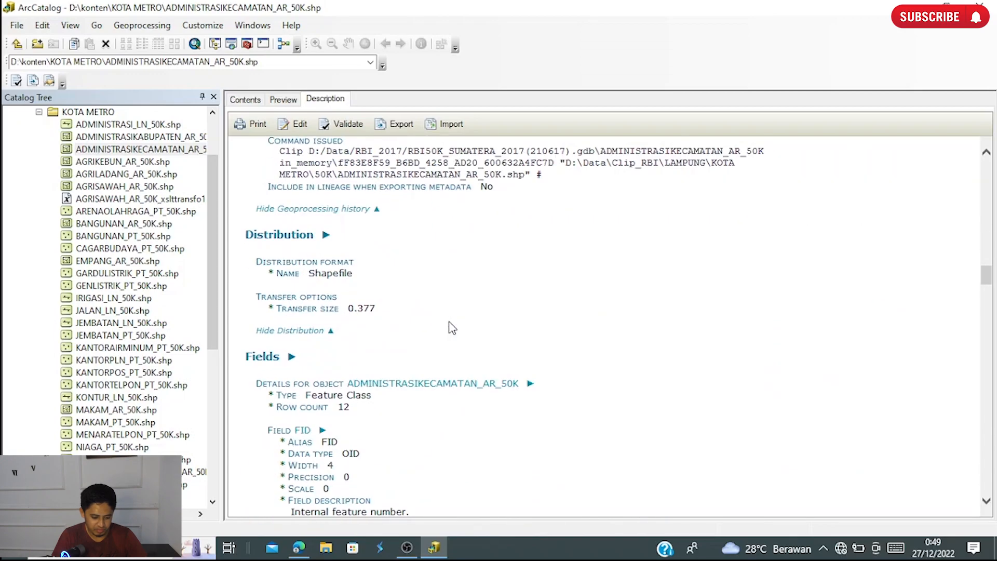
scroll(451, 328, down, 5)
scroll(451, 327, up, 12)
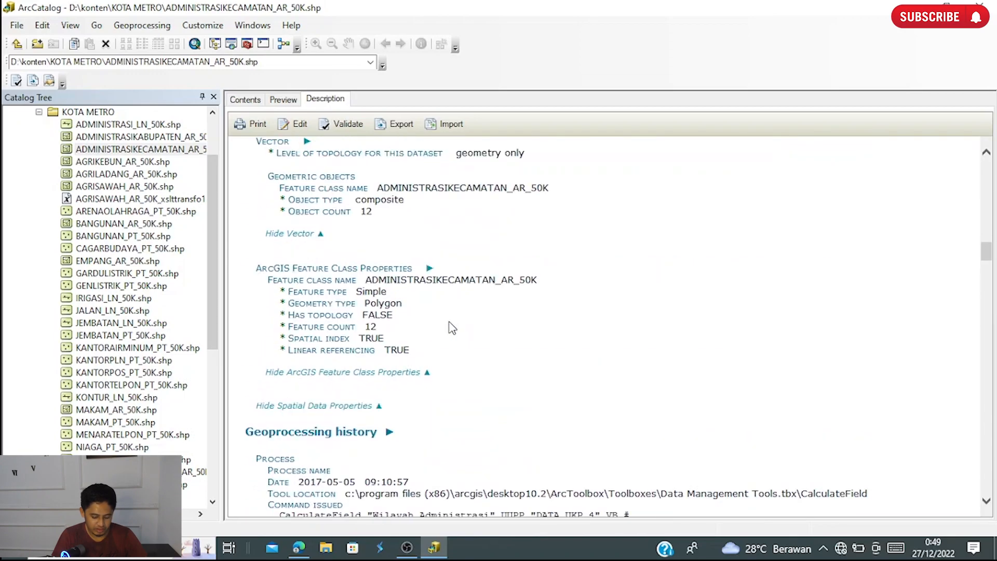
- Open the shapefile's metadata for editing and look through the Item Description fields, from title and thumbnail to scale range and bounding box
click(204, 26)
click(369, 193)
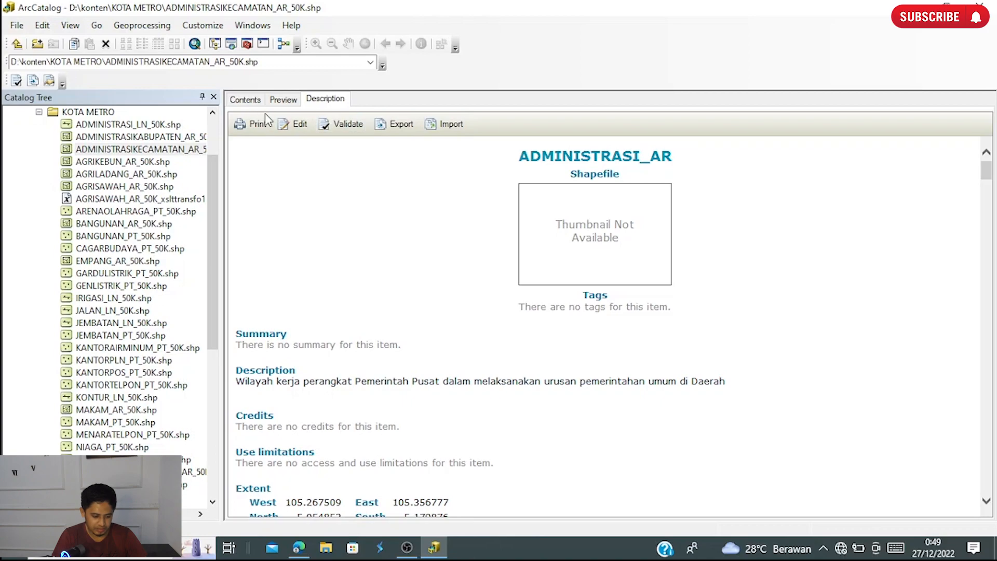
click(290, 126)
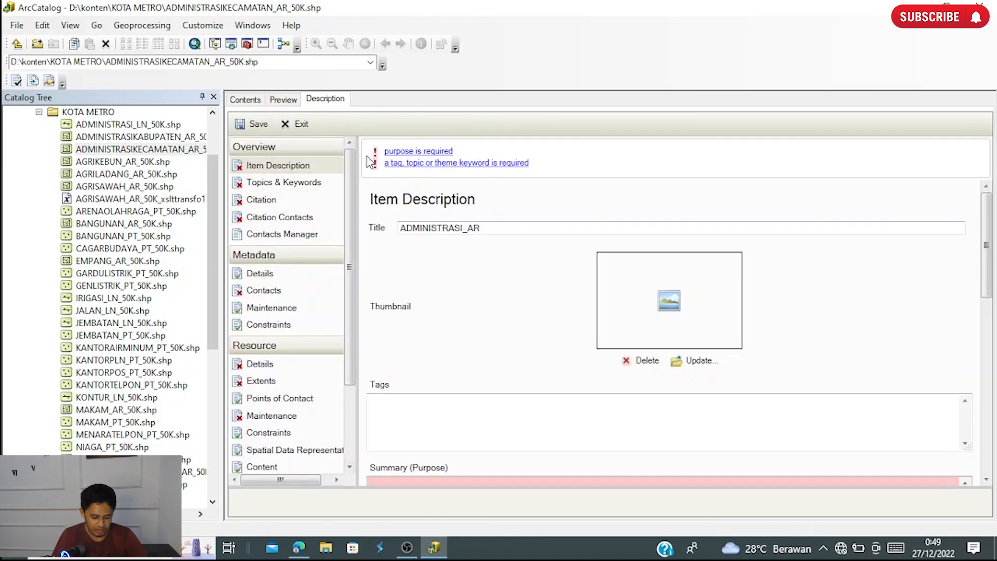
click(452, 230)
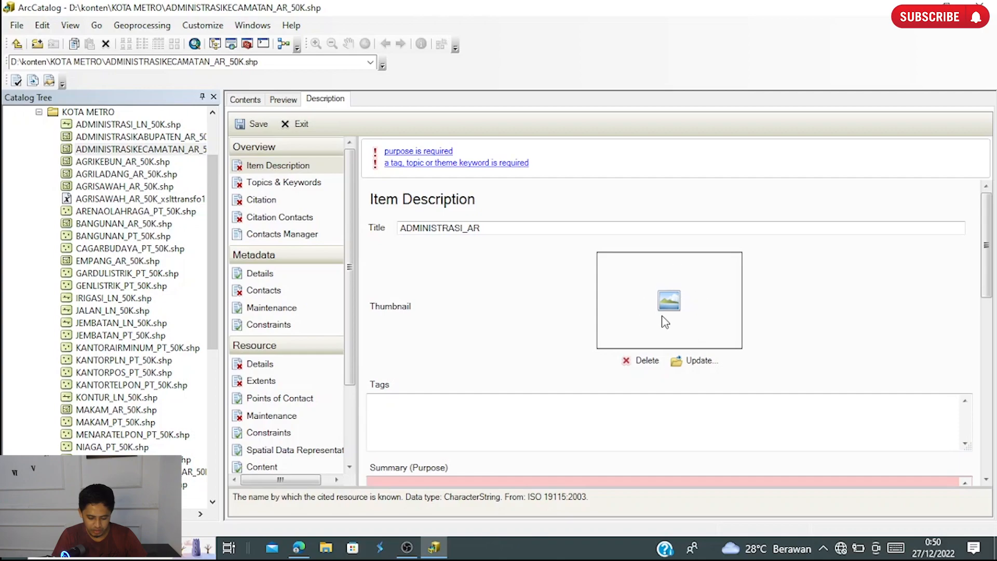
scroll(674, 318, down, 1)
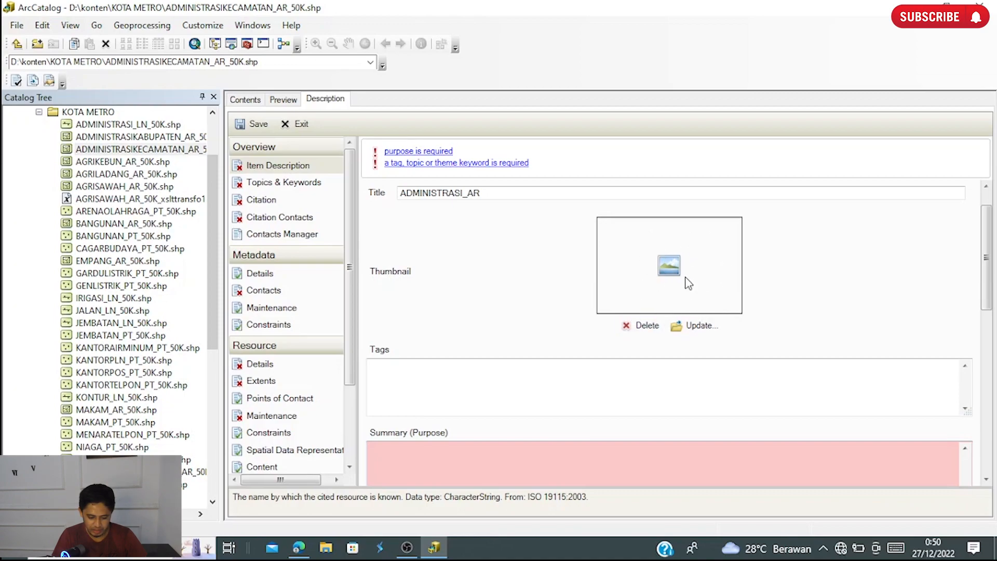
scroll(691, 246, down, 2)
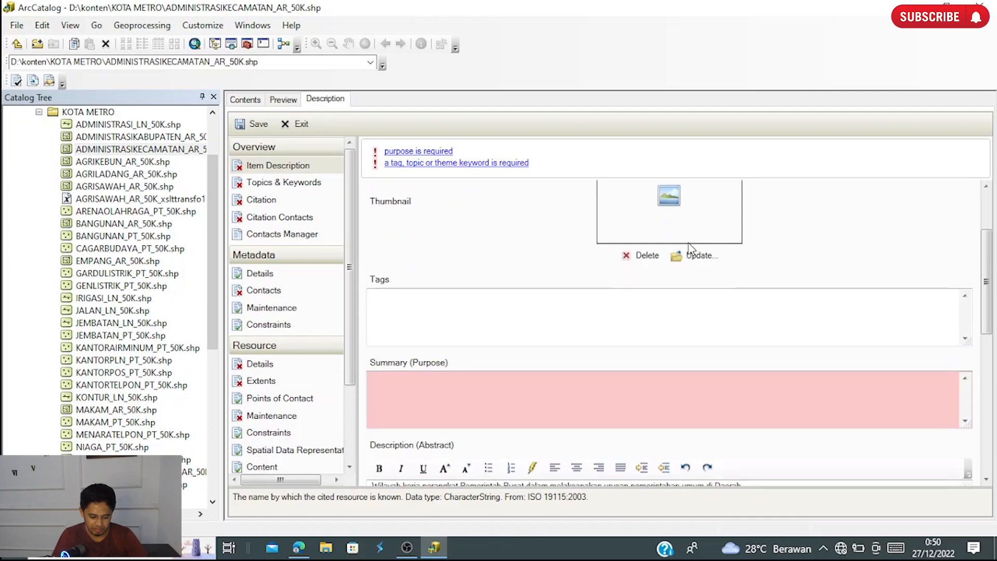
scroll(691, 247, down, 5)
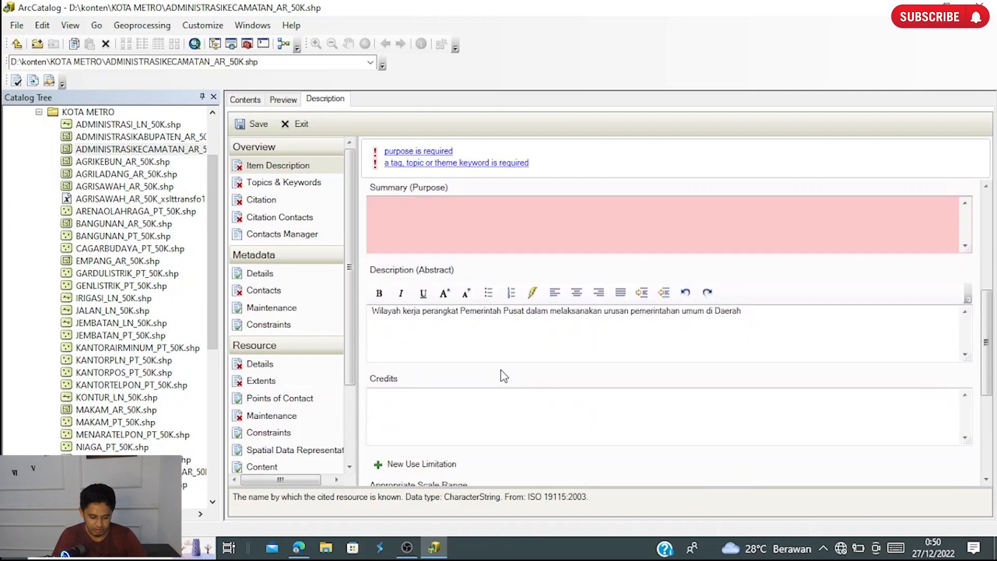
scroll(504, 375, down, 5)
scroll(489, 290, down, 1)
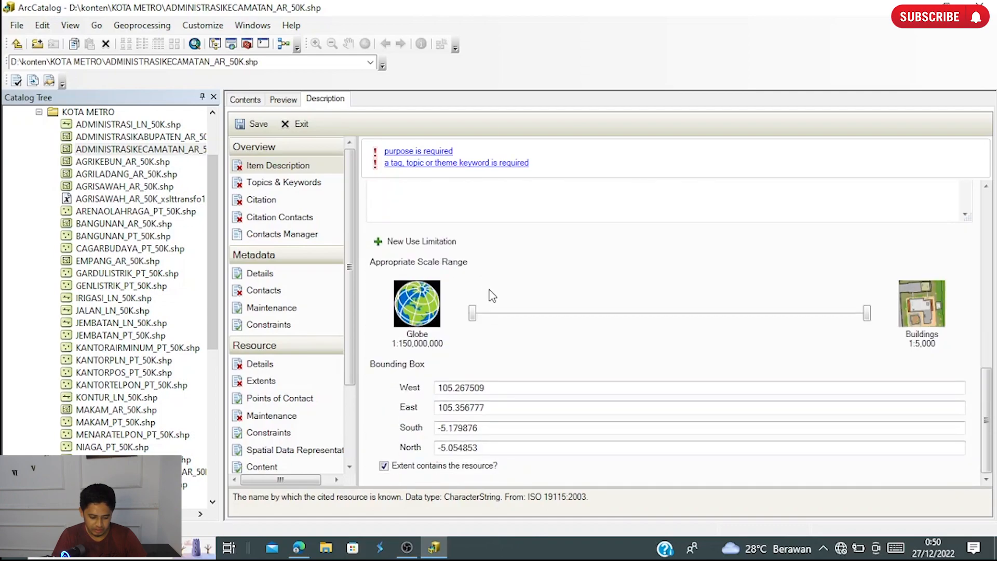
scroll(503, 290, up, 10)
- Look at the Topics & Keywords and Metadata Details pages of the metadata editor, and return to Item Description
click(283, 182)
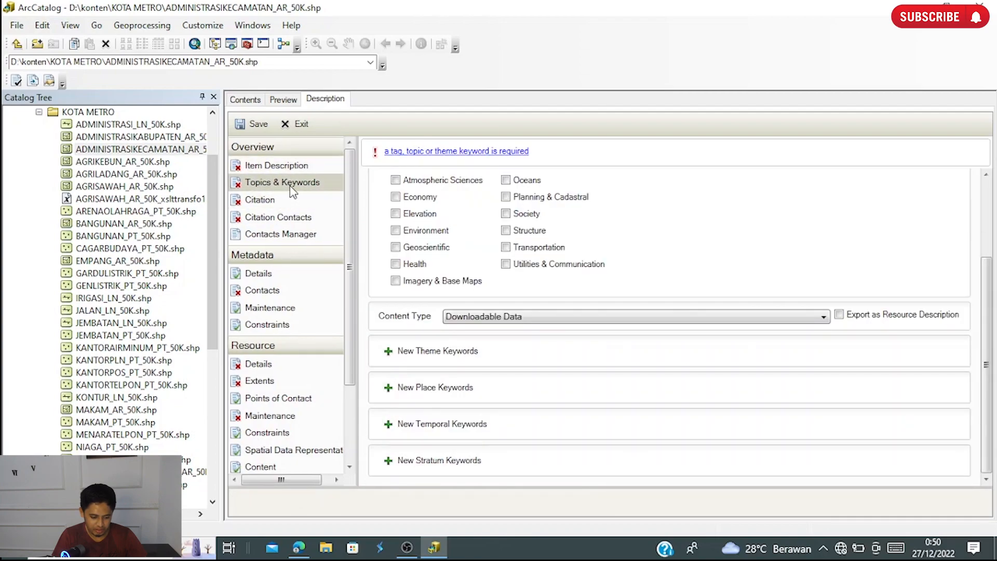
click(291, 274)
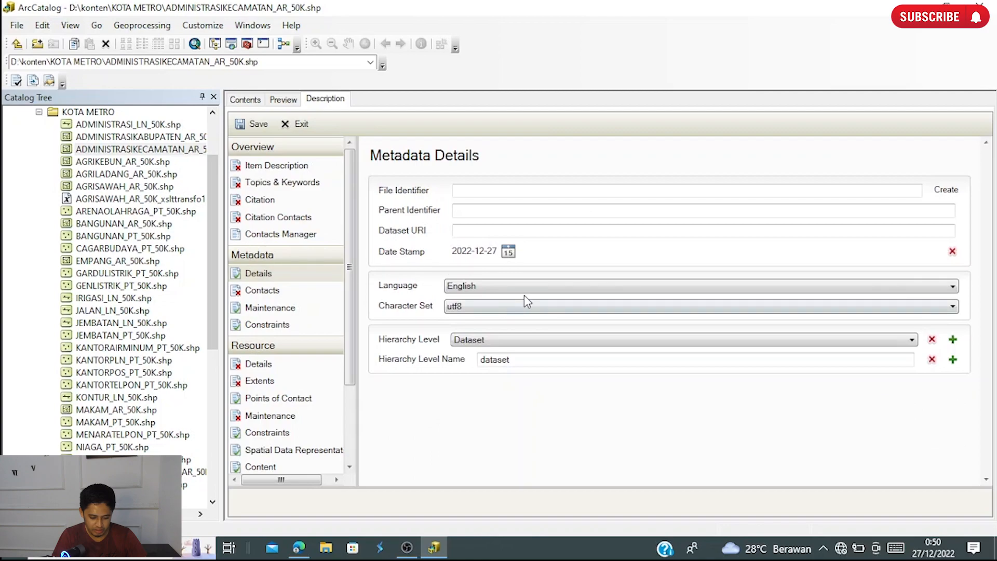
scroll(304, 332, down, 1)
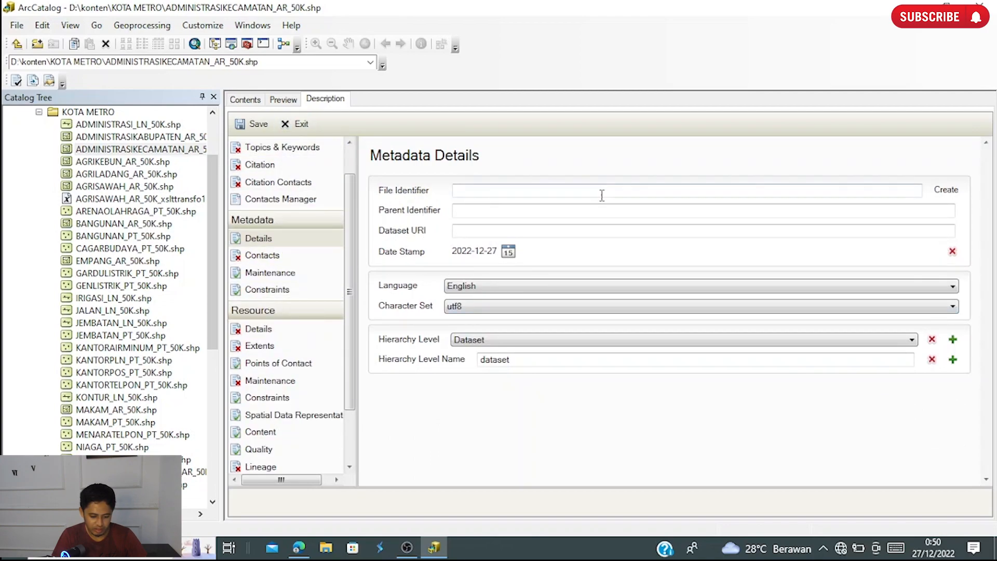
click(283, 150)
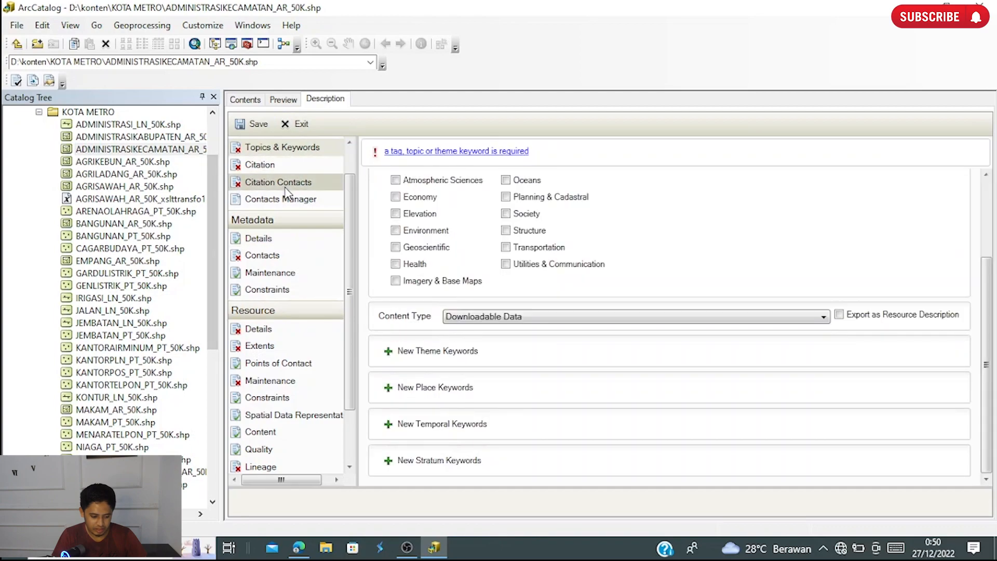
scroll(291, 182, up, 1)
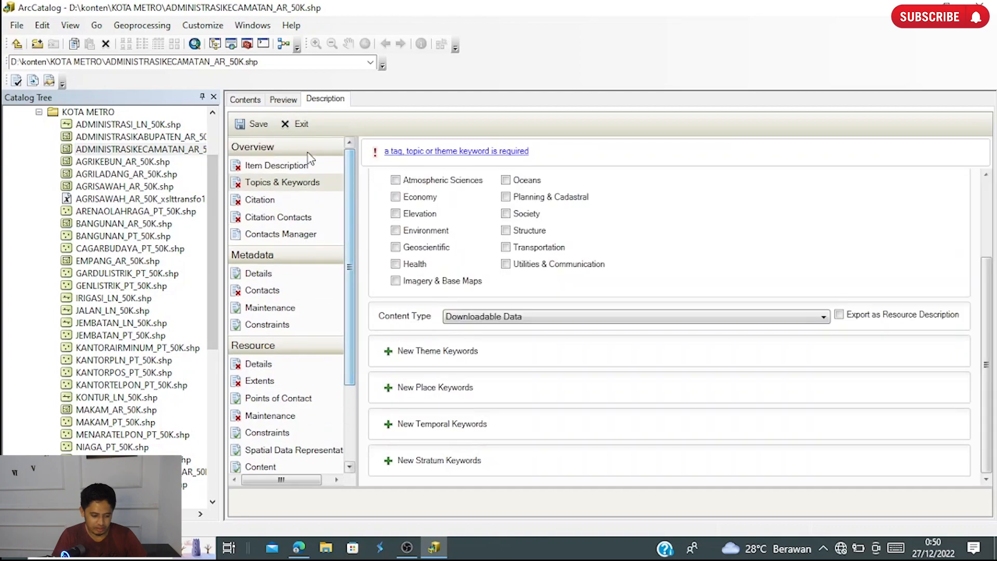
click(279, 166)
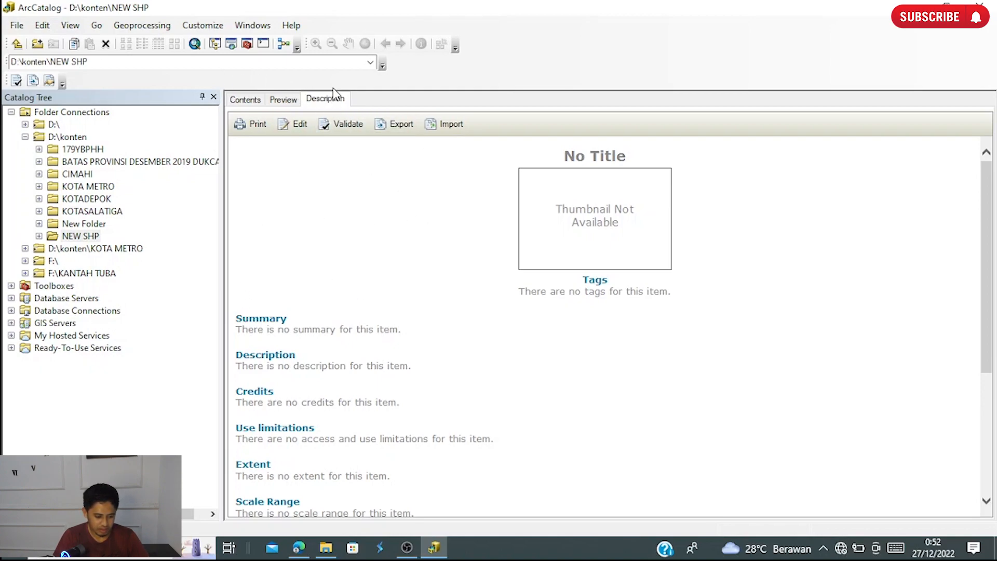
- Show ArcToolbox docked beside the catalog tree and expand Data Management Tools down to Projections and Transformations
click(247, 45)
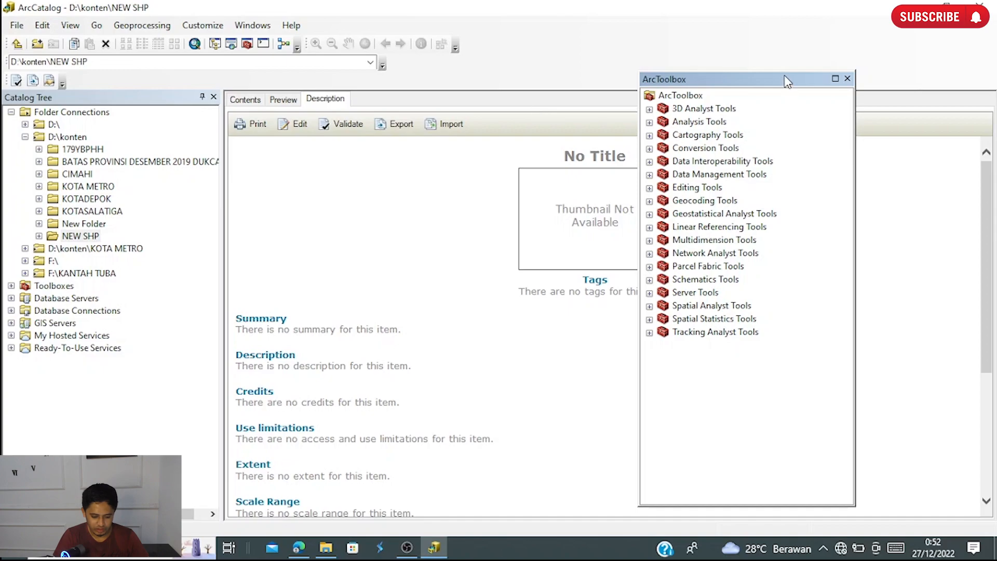
double_click(788, 81)
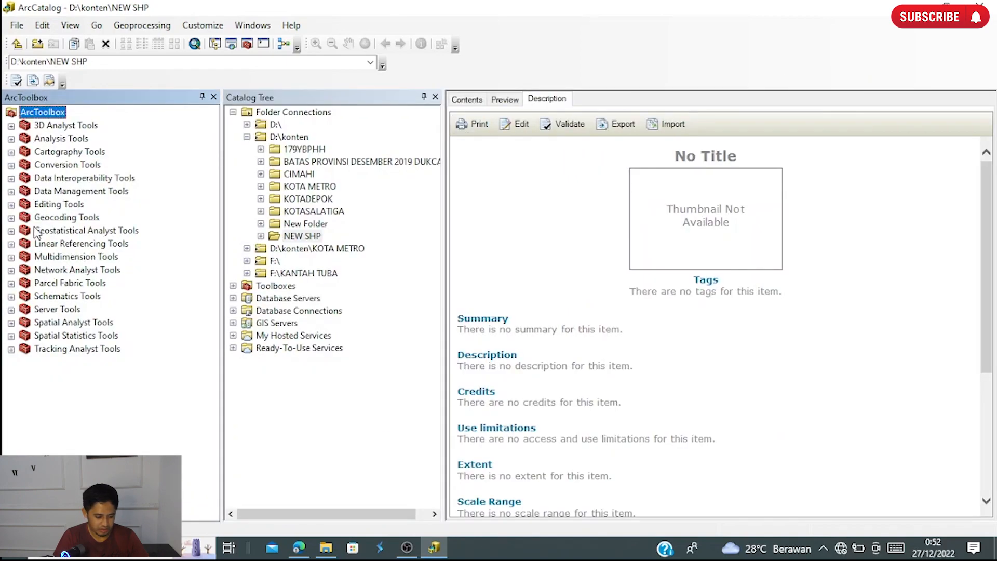
click(11, 191)
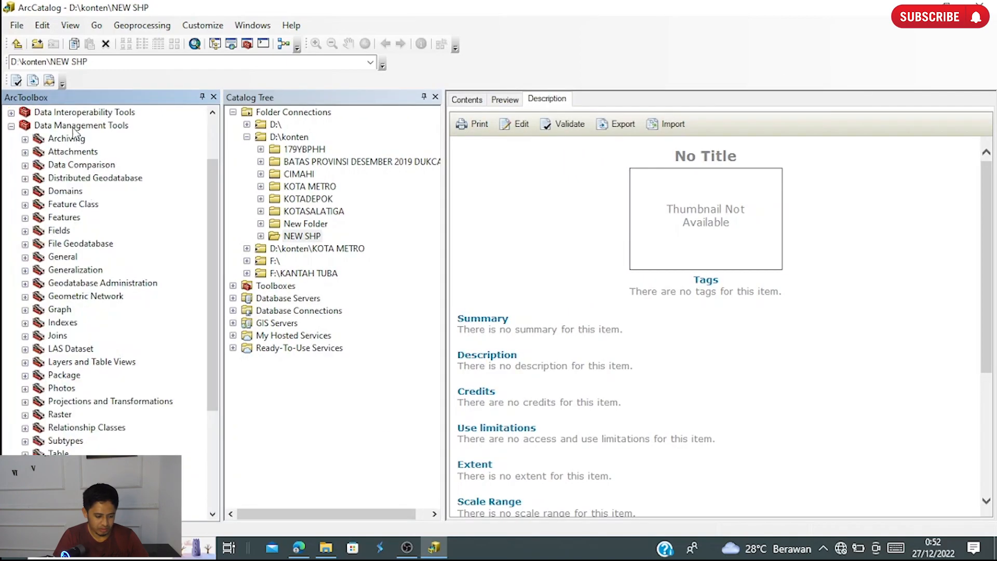
click(25, 401)
scroll(147, 403, down, 2)
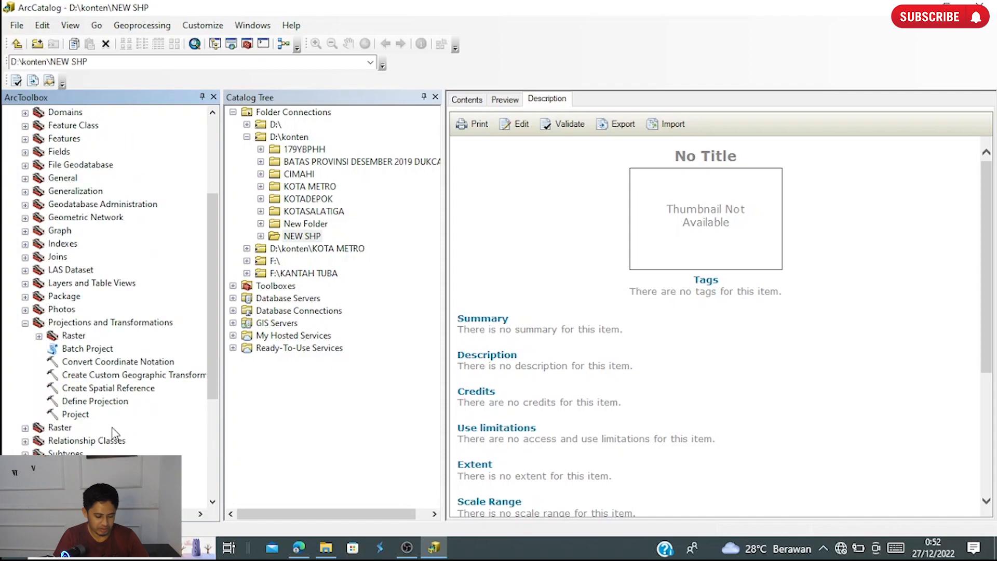
- Start the Define Projection tool with BATAS KABUPATEN.shp from the NEW SHP folder as the input dataset
double_click(78, 402)
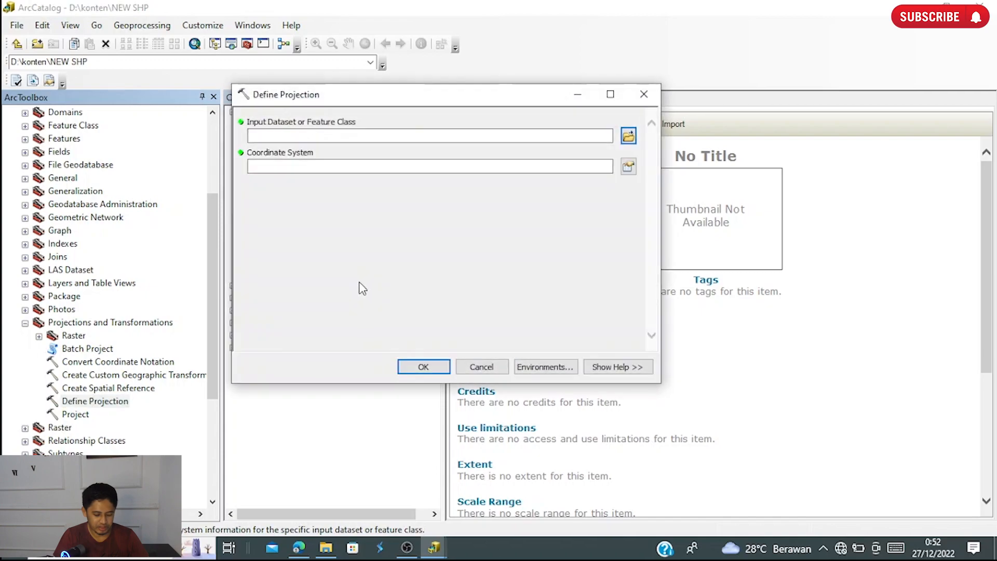
click(628, 135)
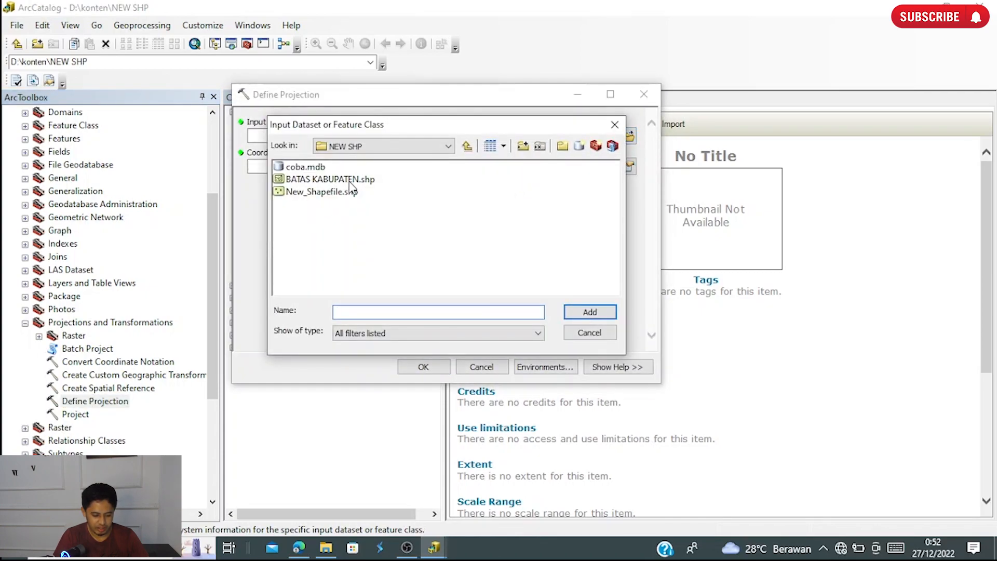
click(351, 182)
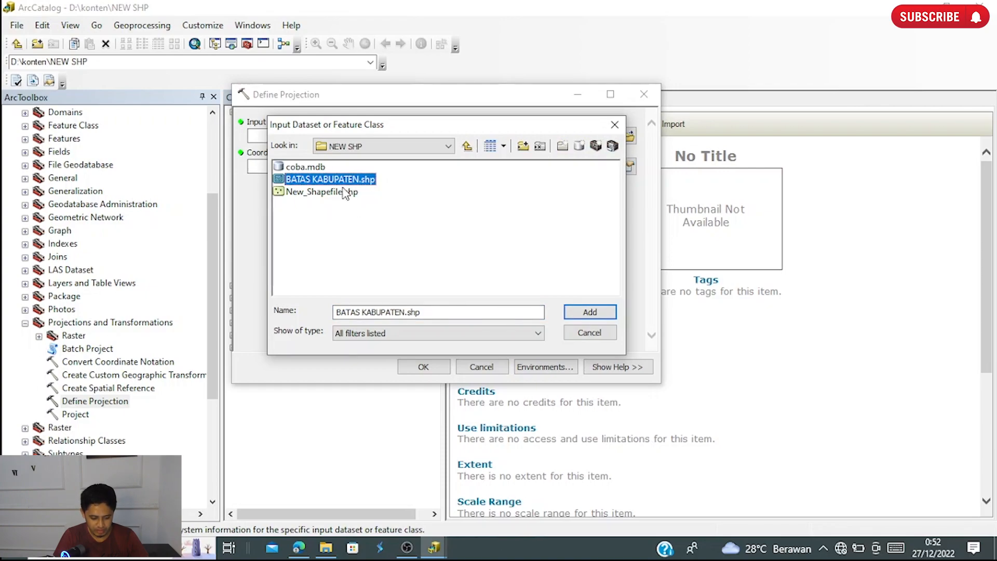
click(590, 313)
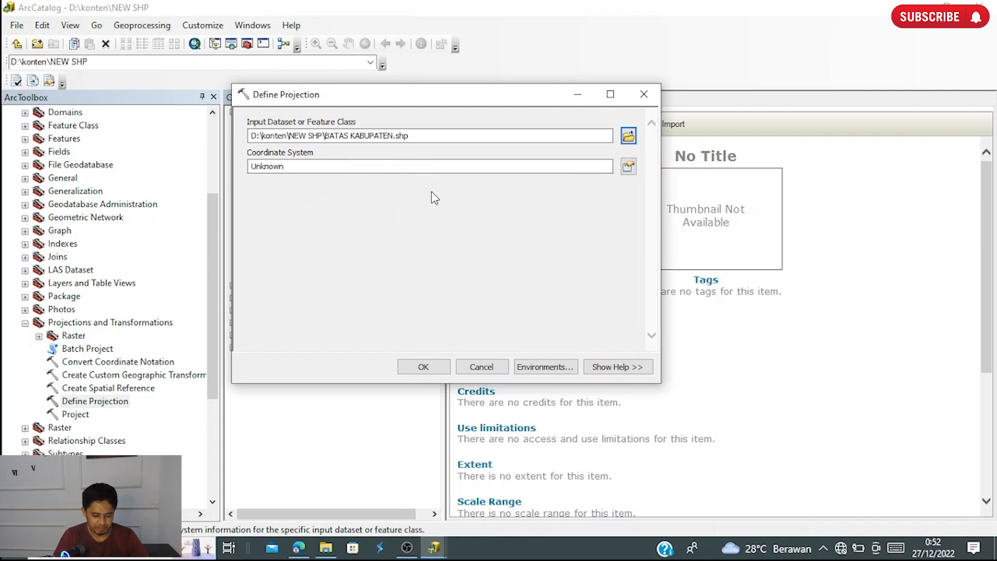
- Set the coordinate system to the geographic World system WGS 1984 and run Define Projection
click(283, 166)
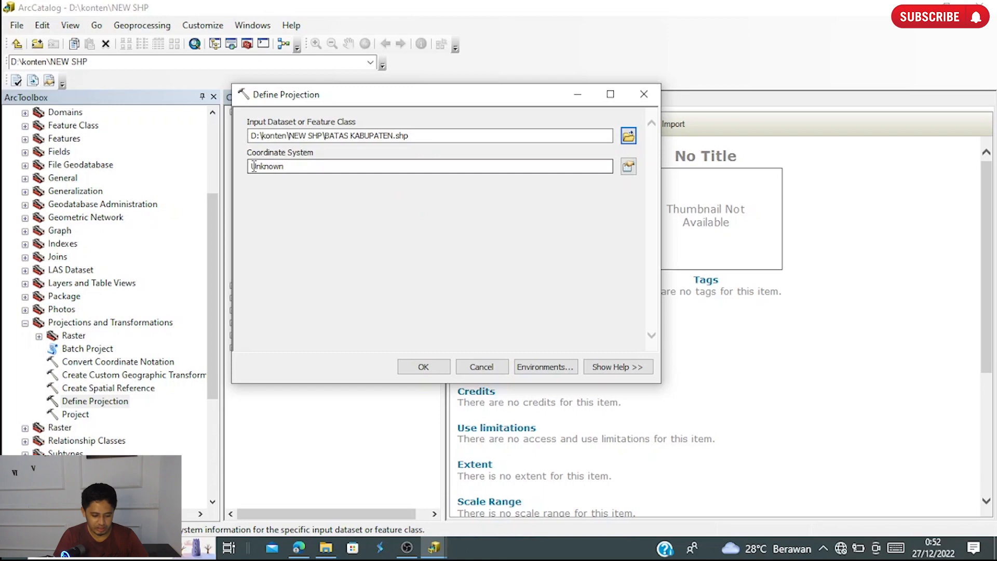
drag(253, 167, 313, 167)
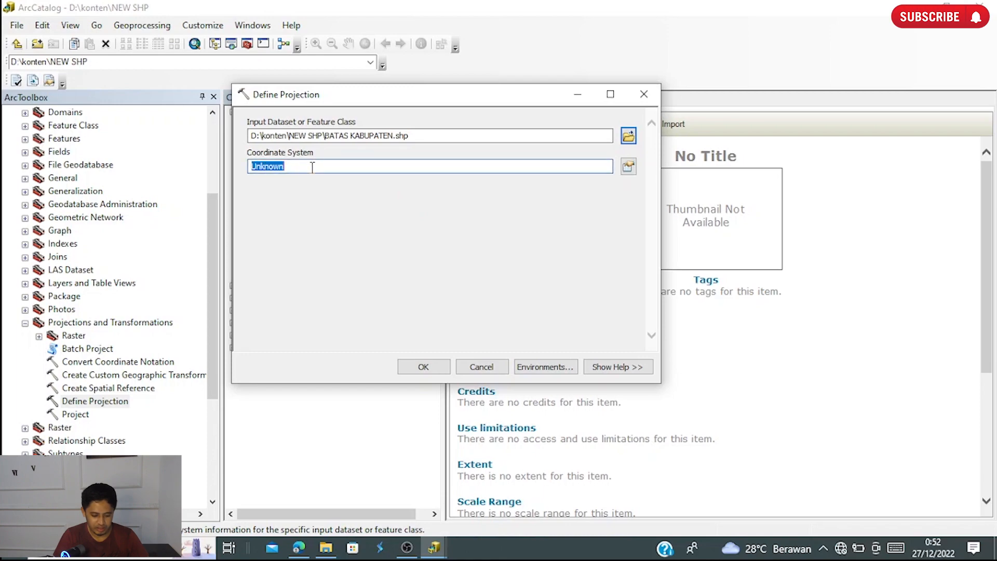
click(628, 167)
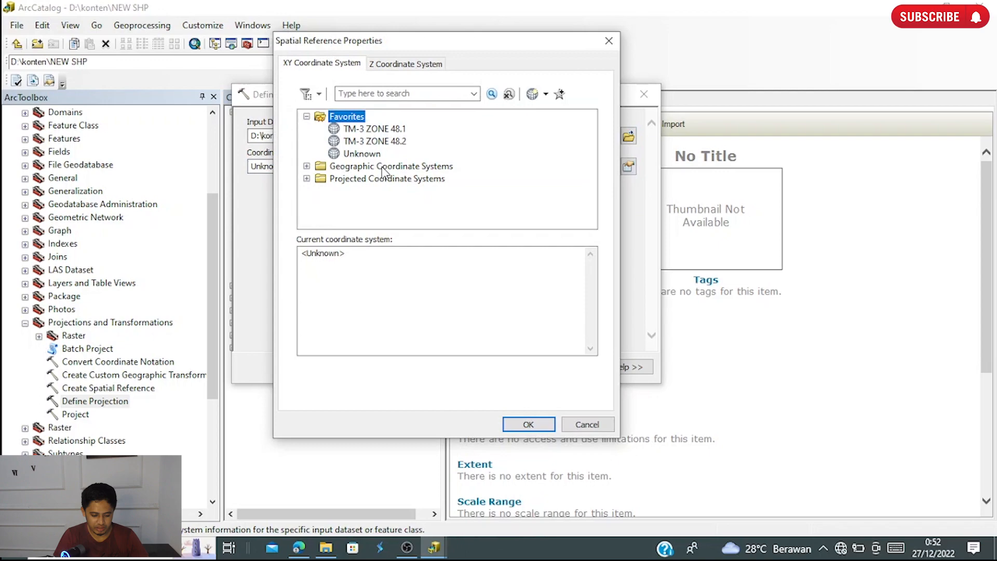
click(307, 165)
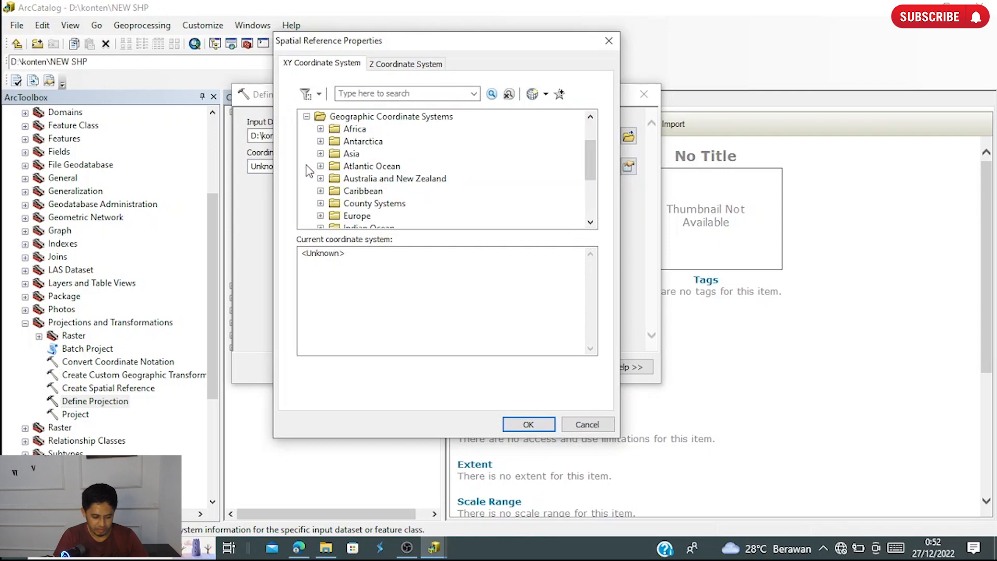
scroll(368, 201, down, 1)
scroll(369, 202, down, 2)
click(321, 203)
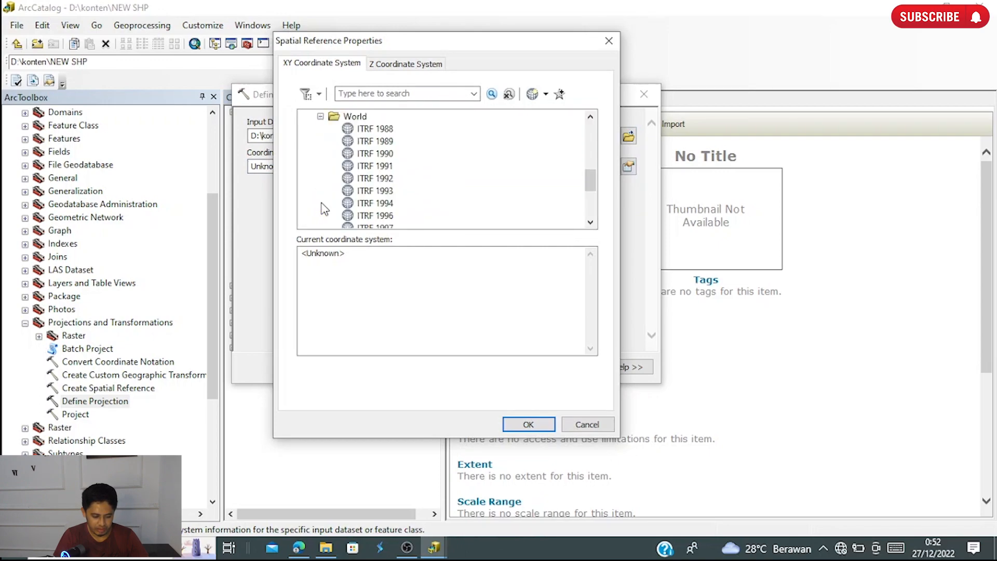
scroll(407, 185, down, 3)
click(387, 203)
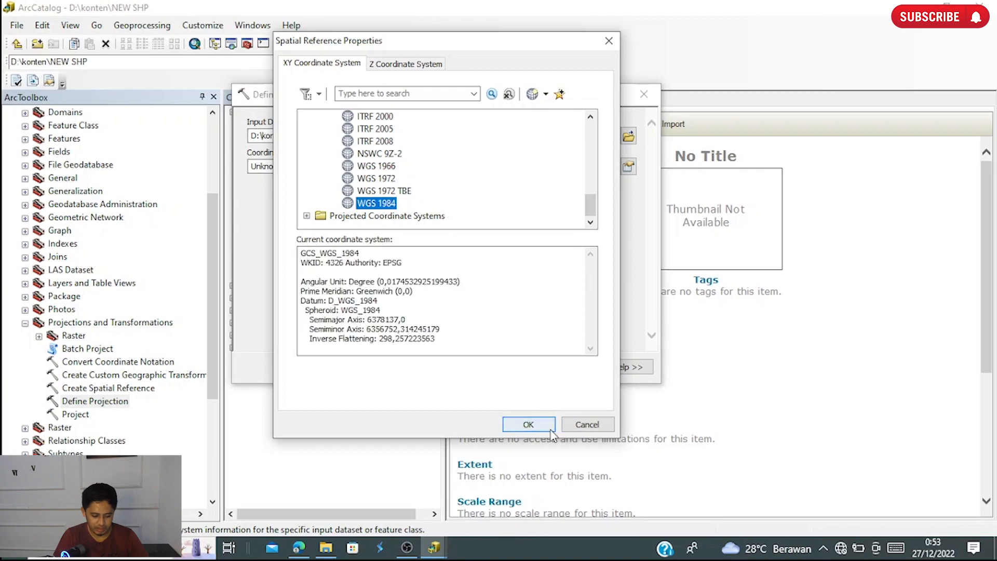
click(528, 424)
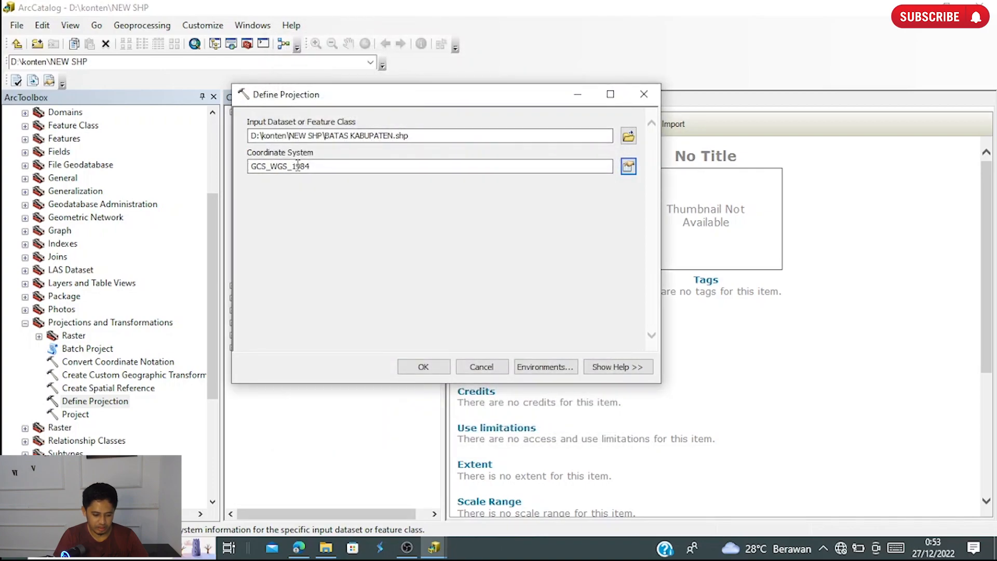
click(424, 369)
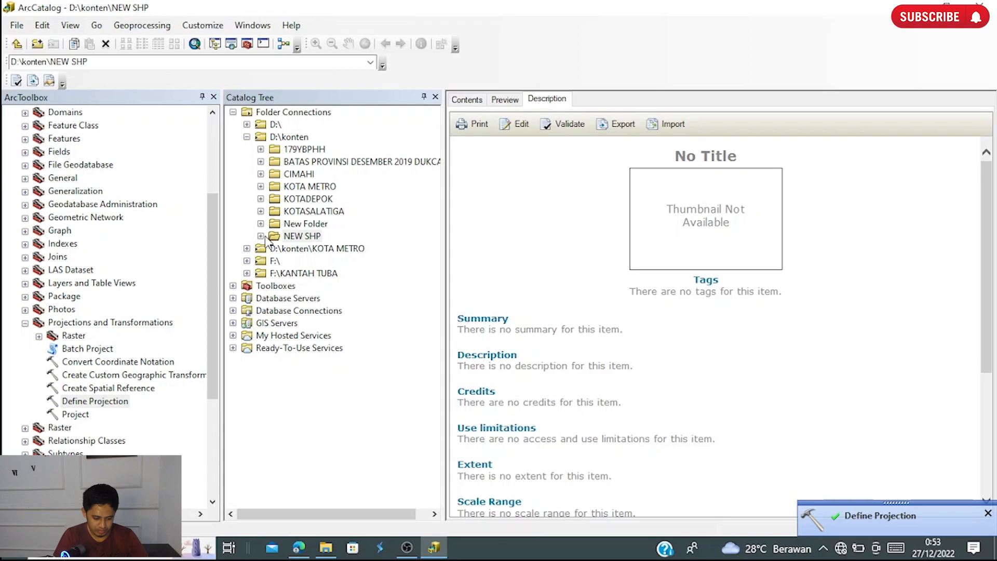
- Select BATAS KABUPATEN.shp in the NEW SHP folder, check its geography preview, and read the spatial reference in its description
click(261, 236)
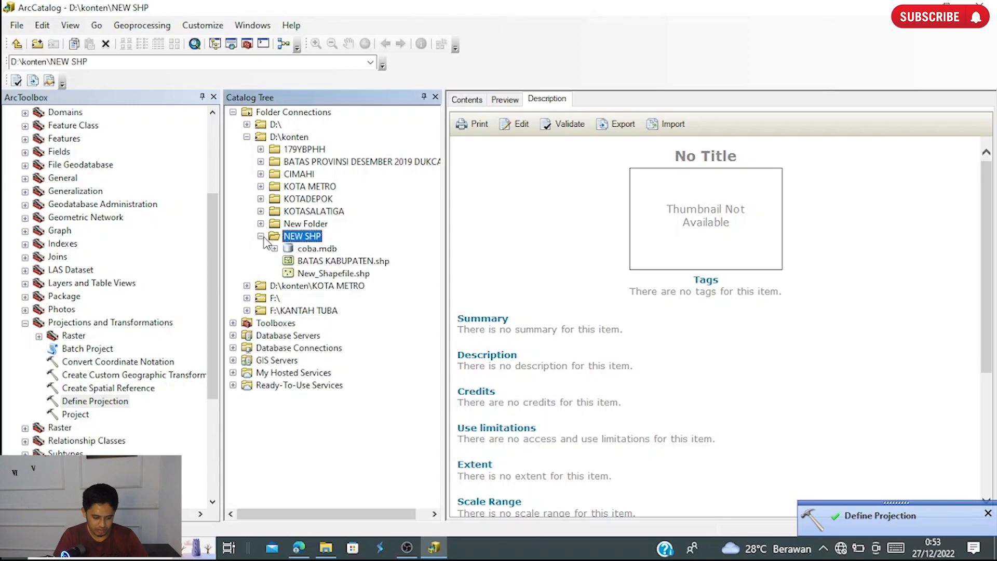
click(333, 264)
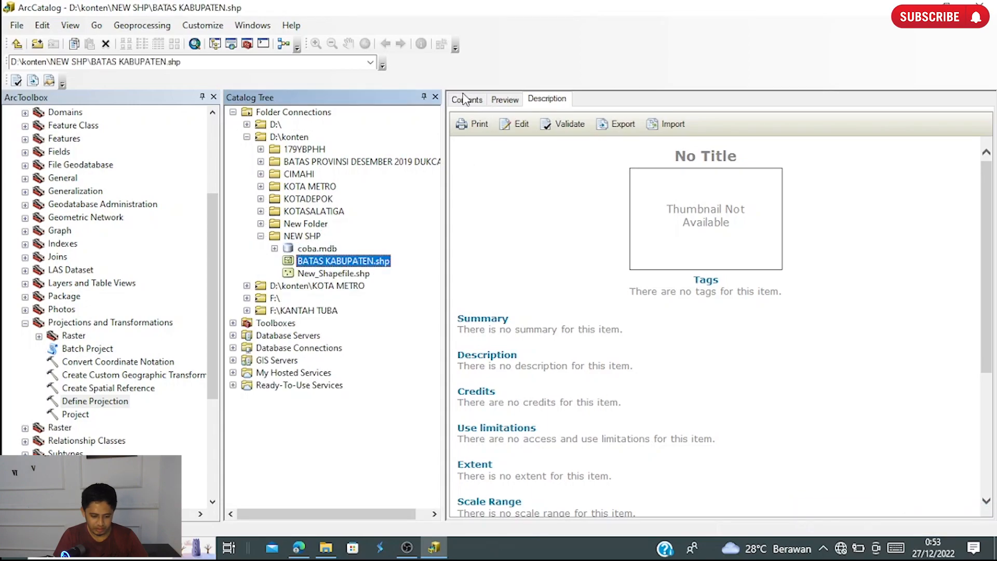
click(465, 99)
click(505, 100)
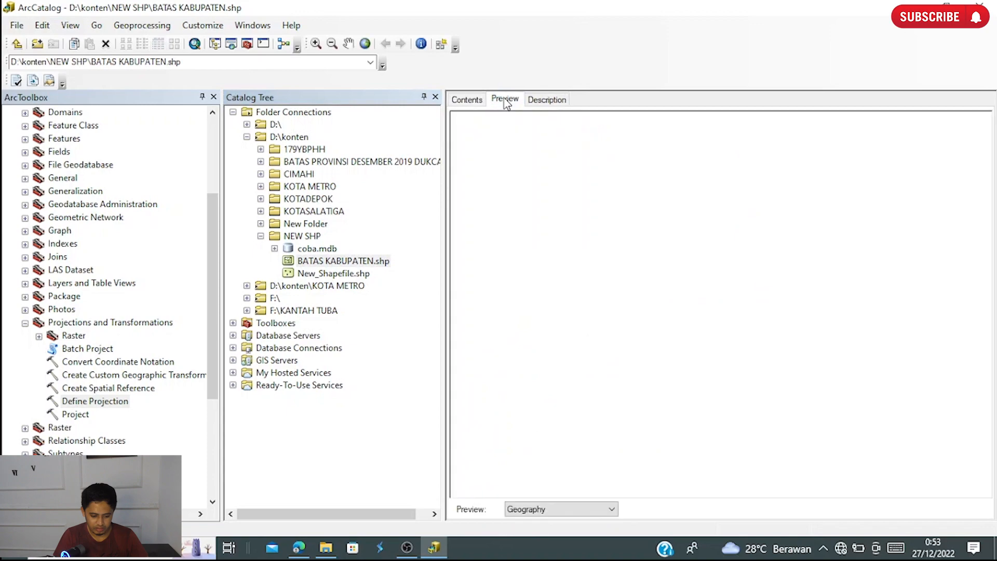
click(549, 103)
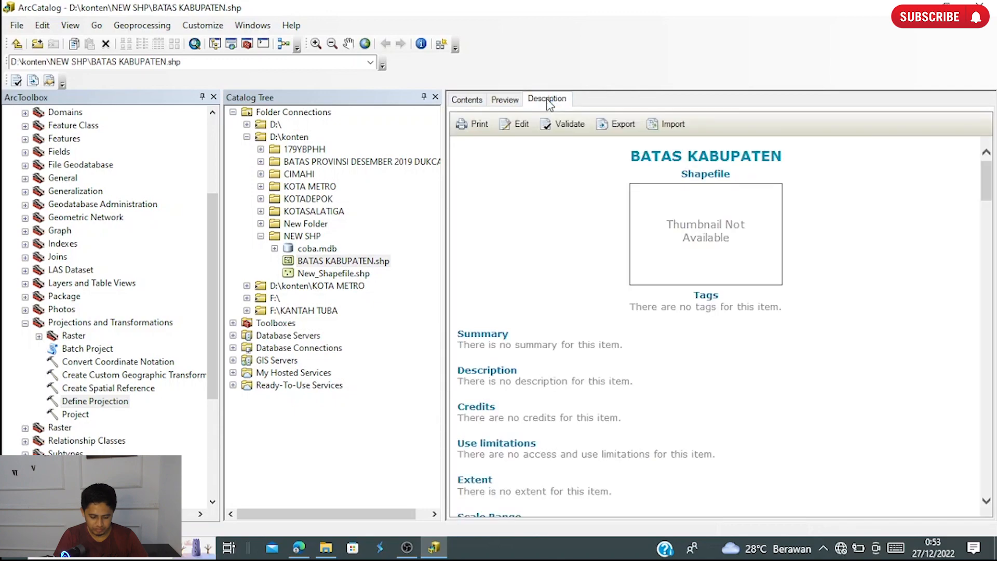
scroll(627, 353, down, 6)
scroll(627, 355, down, 10)
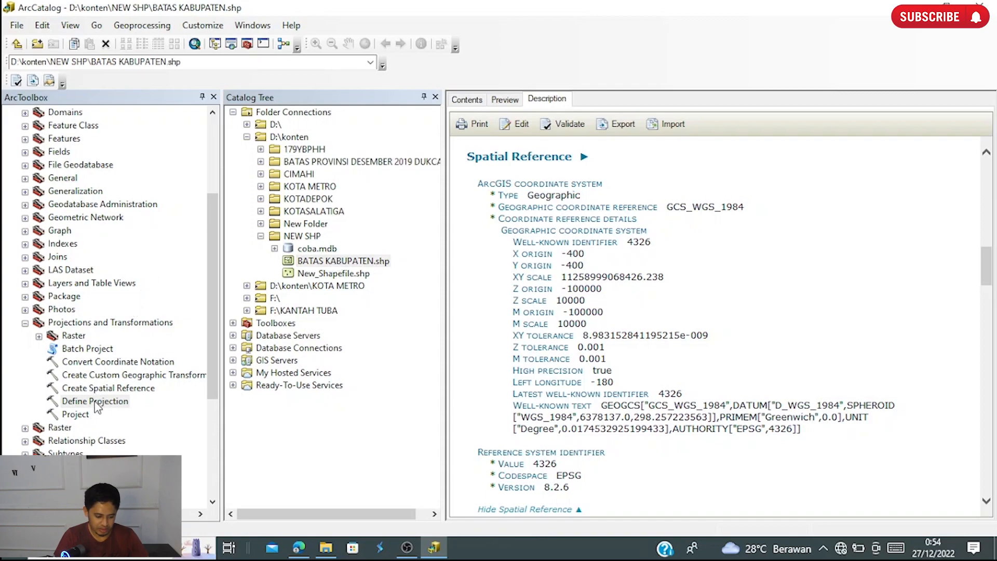
- Start the Define Projection tool again with BATAS KABUPATEN.shp from the NEW SHP folder as the input dataset
double_click(116, 402)
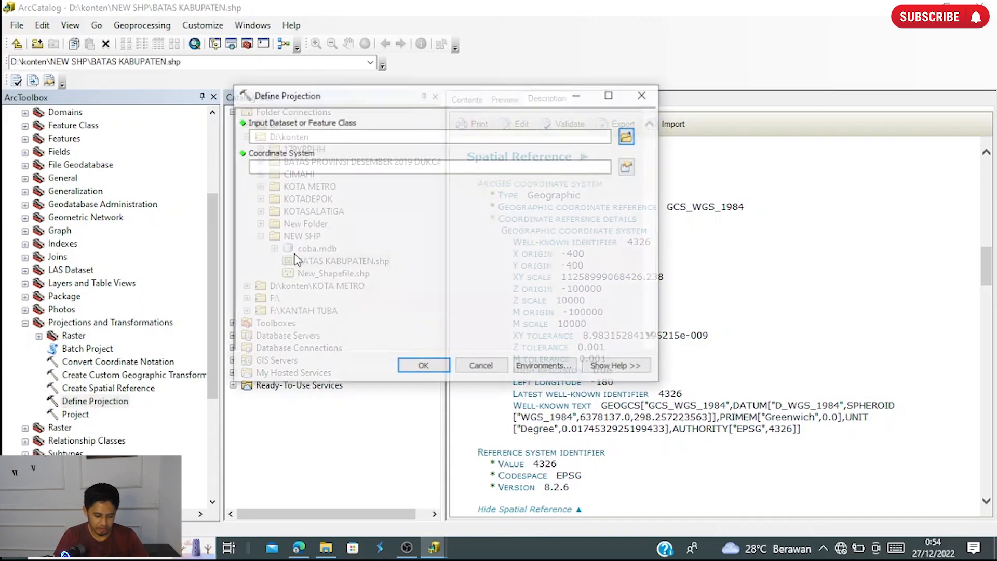
click(628, 136)
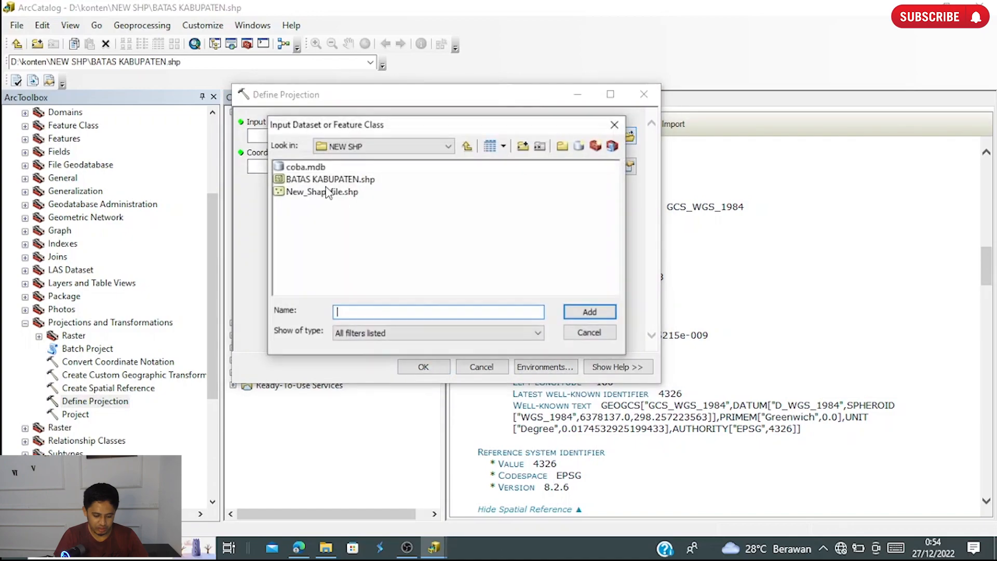
click(330, 179)
click(597, 317)
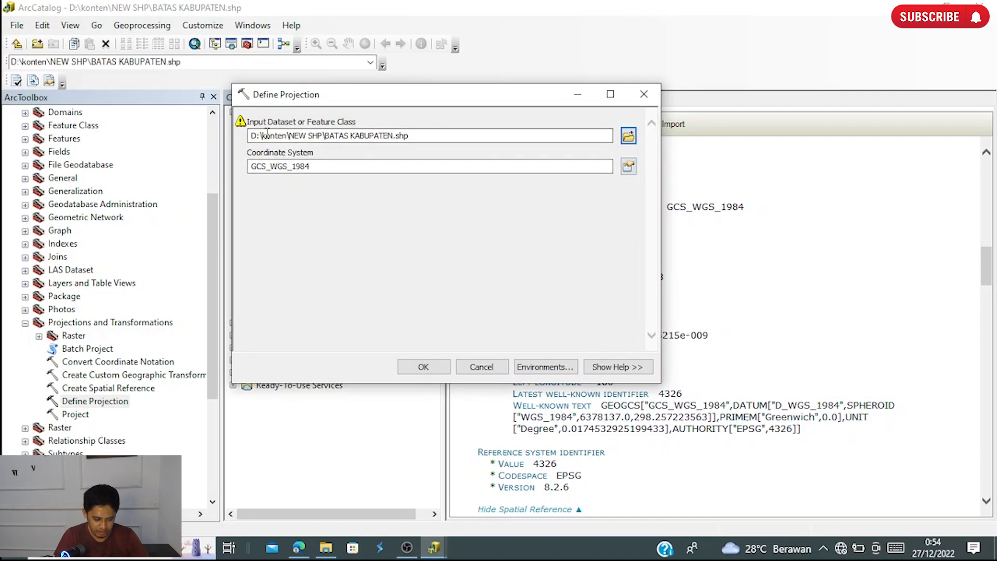
mouse_move(243, 126)
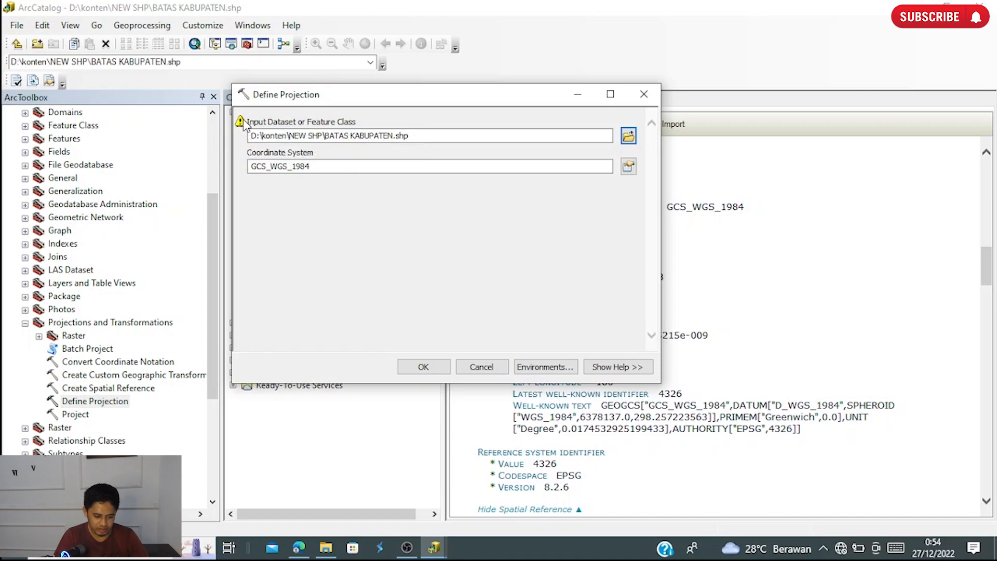
mouse_move(244, 124)
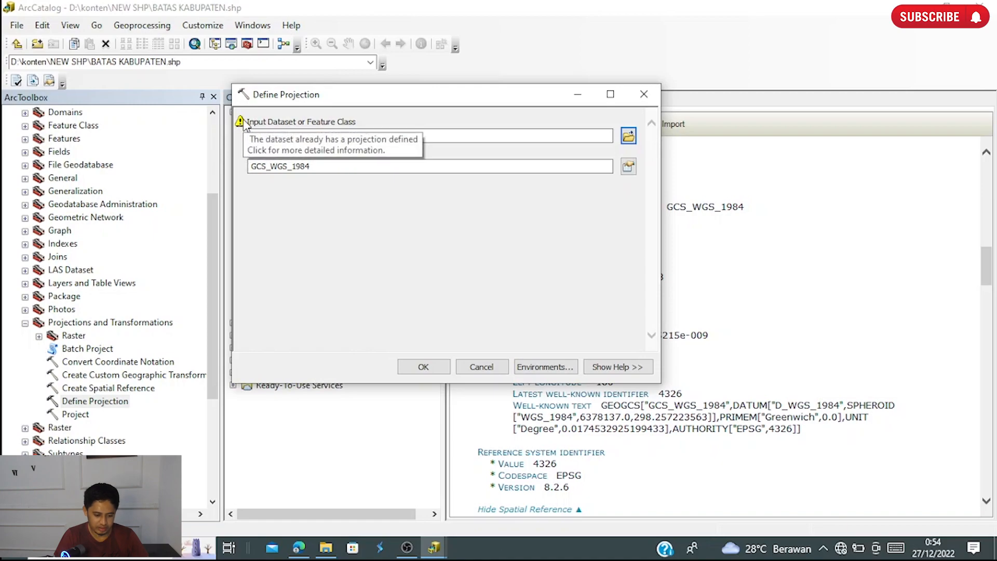
- Browse the coordinate systems for the tool, expanding Projected Coordinate Systems through UTM and WGS 1984 to Southern Hemisphere
click(628, 166)
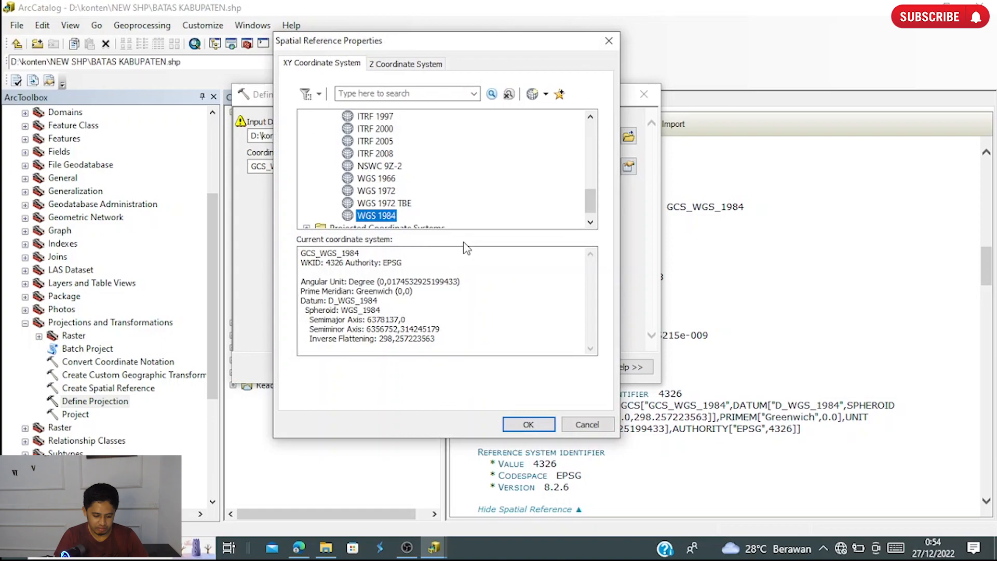
scroll(395, 199, up, 5)
scroll(395, 199, up, 3)
scroll(396, 199, down, 5)
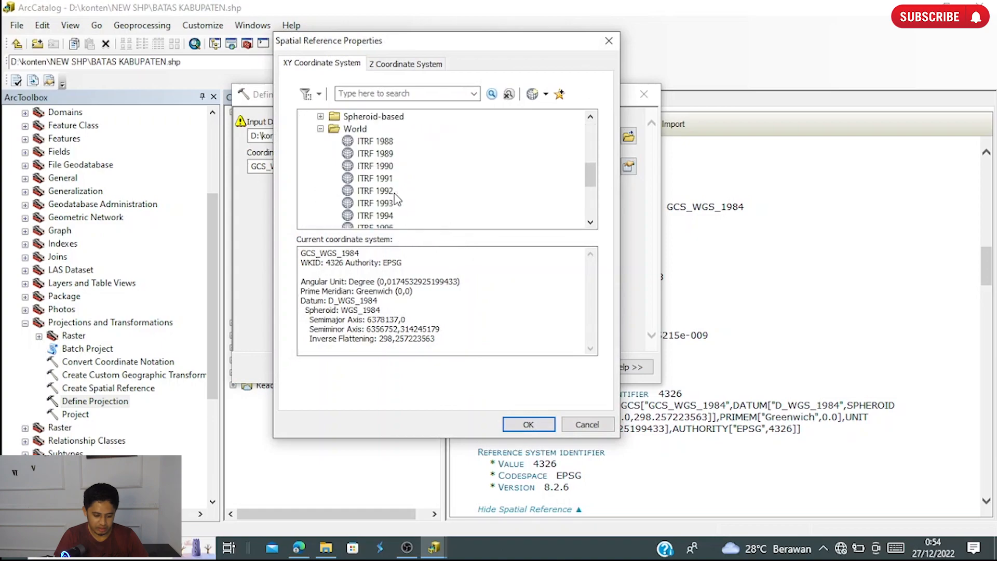
click(321, 129)
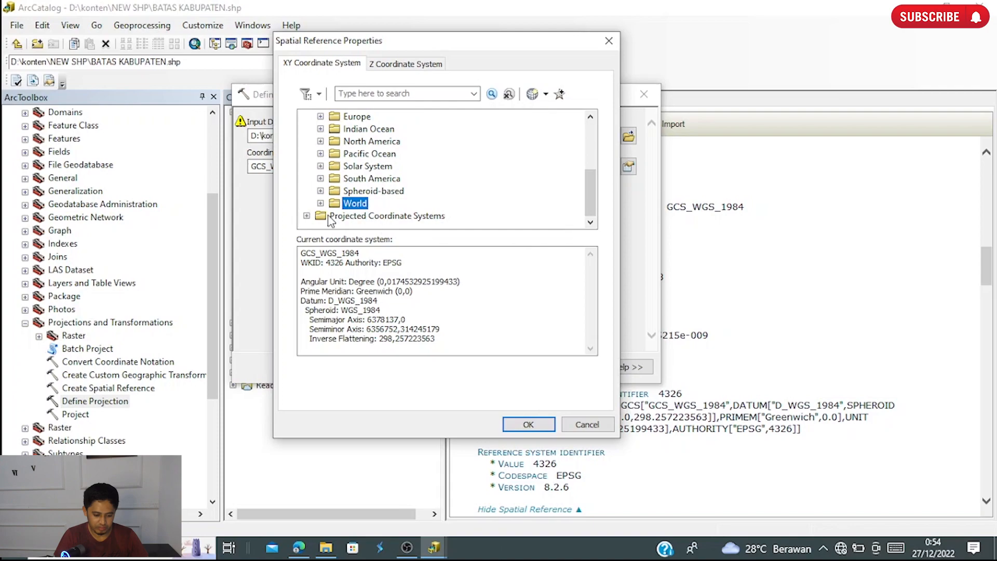
click(307, 216)
click(321, 190)
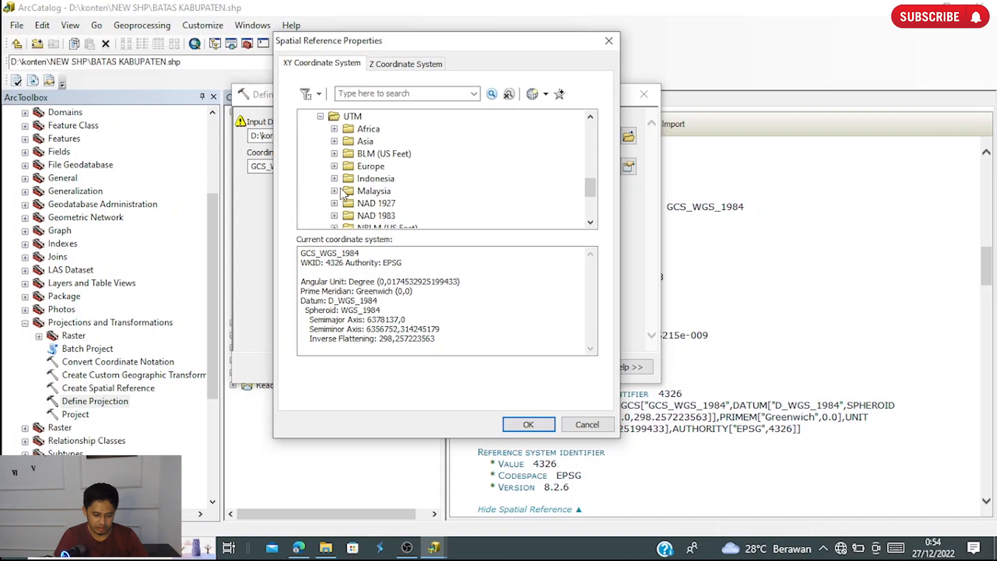
scroll(333, 196, down, 3)
click(334, 191)
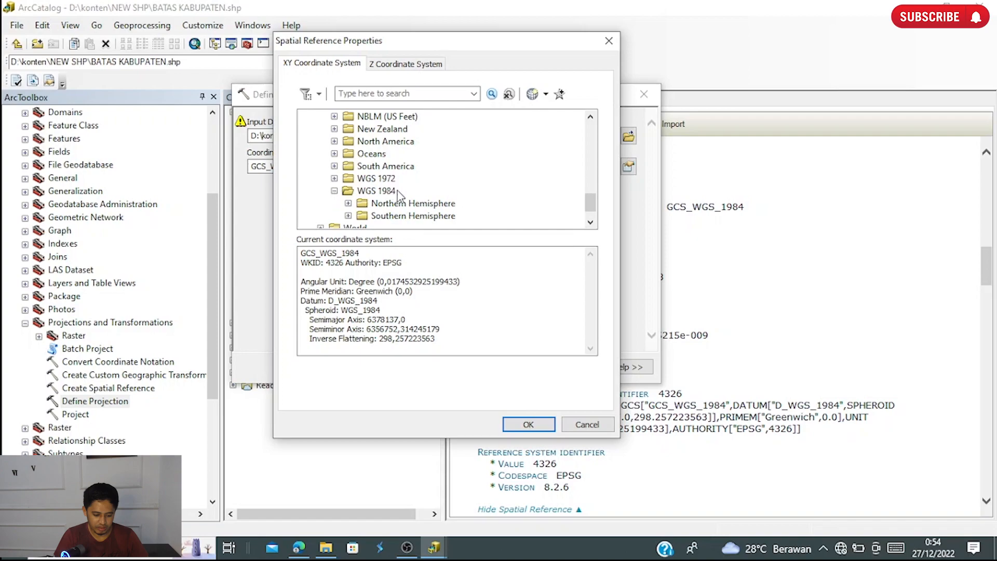
click(348, 215)
- Choose WGS 1984 UTM Zone 48S as the coordinate system and run Define Projection
scroll(436, 200, down, 5)
scroll(449, 200, down, 11)
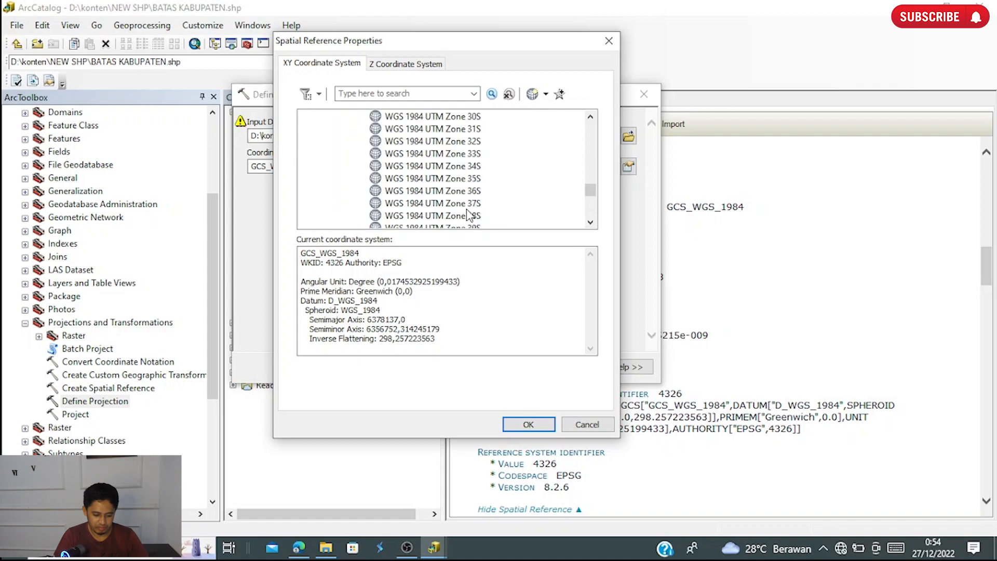
scroll(469, 210, up, 2)
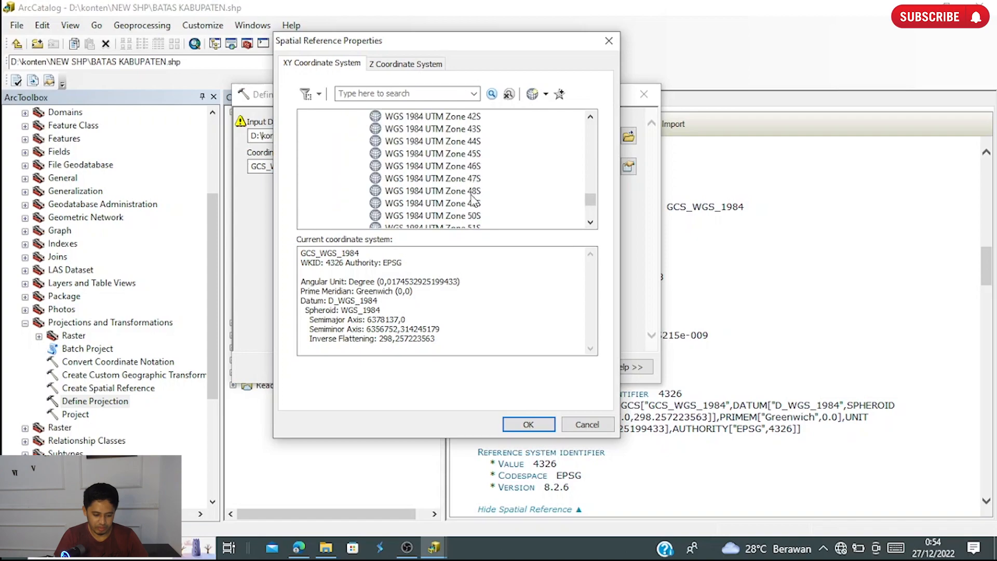
click(472, 191)
click(526, 425)
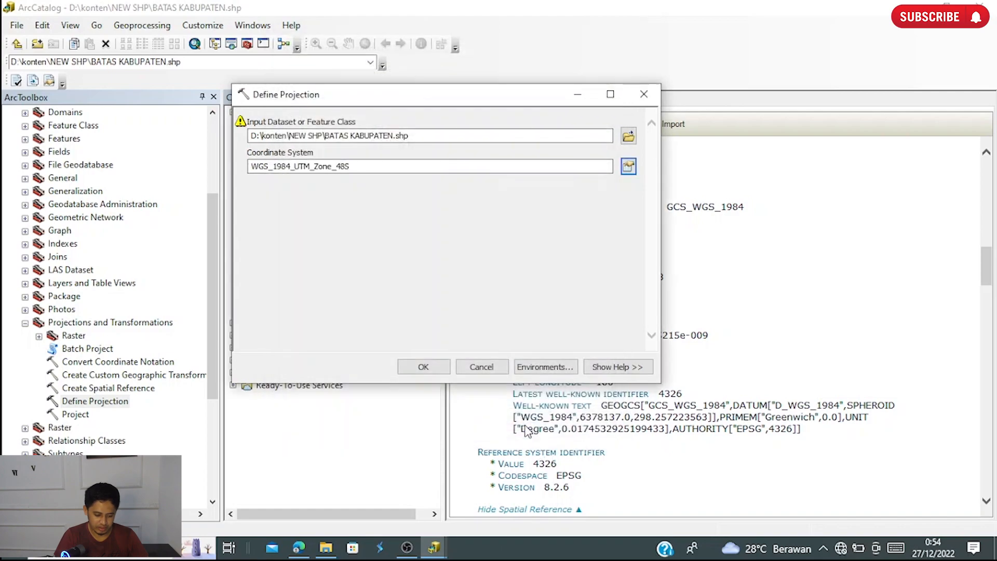
click(429, 368)
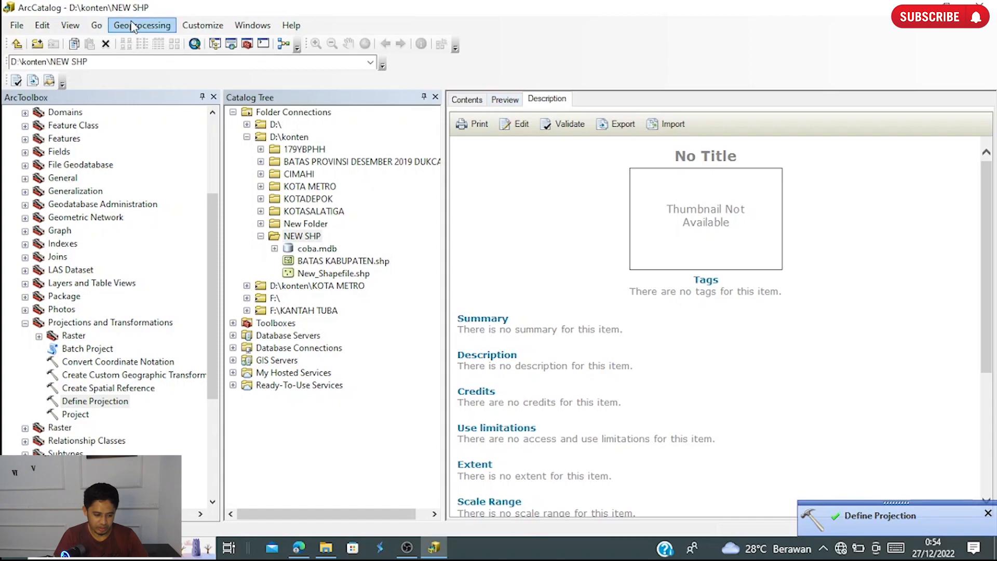
- Select BATAS KABUPATEN.shp in the NEW SHP folder and read the spatial reference section of its description
click(339, 261)
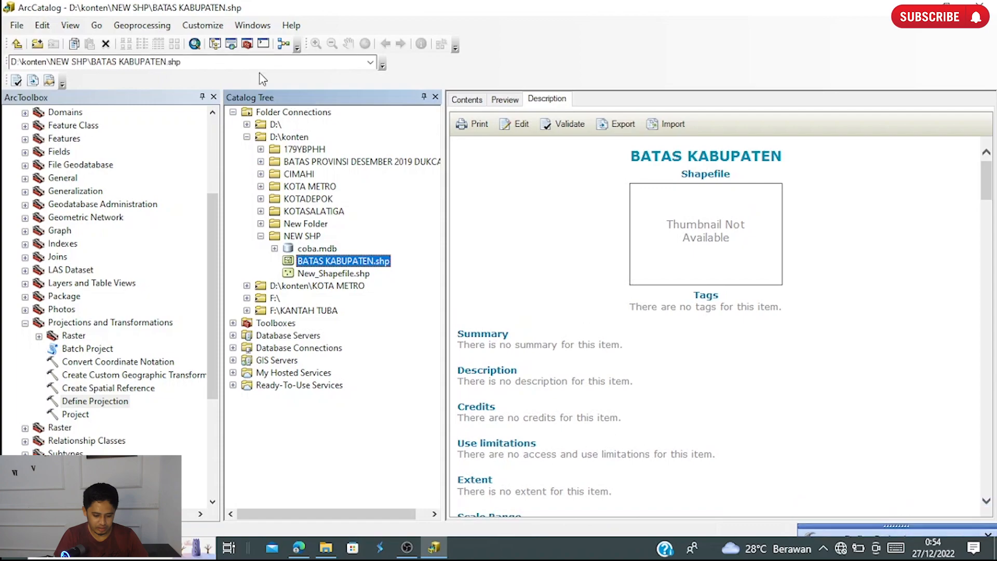
scroll(632, 365, down, 5)
scroll(632, 365, down, 5)
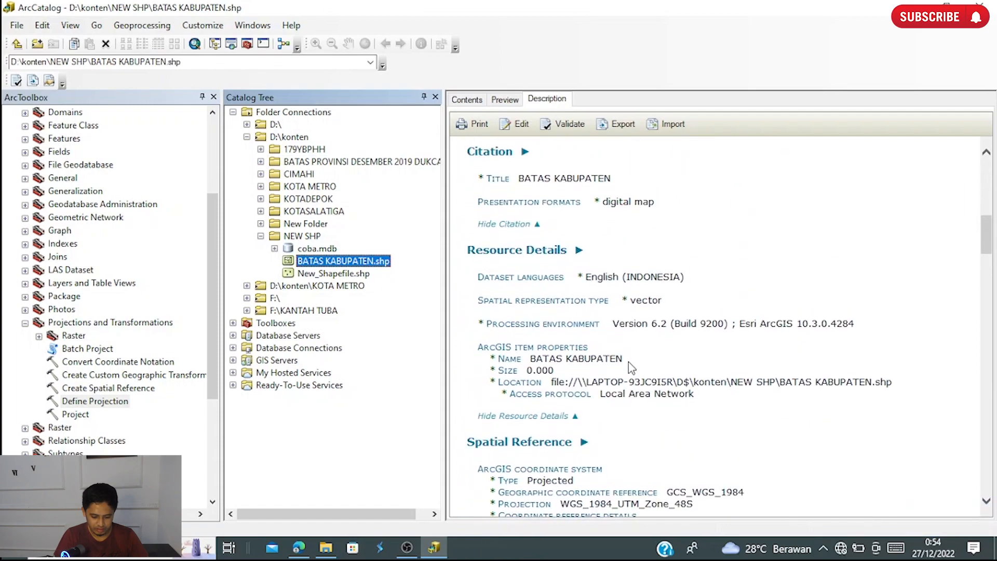
scroll(631, 367, down, 2)
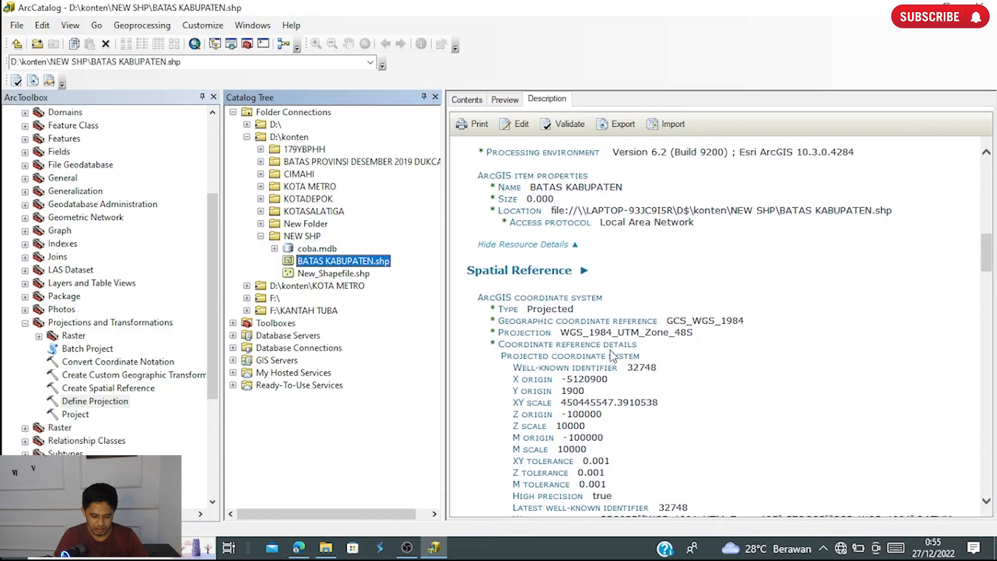
scroll(614, 357, down, 1)
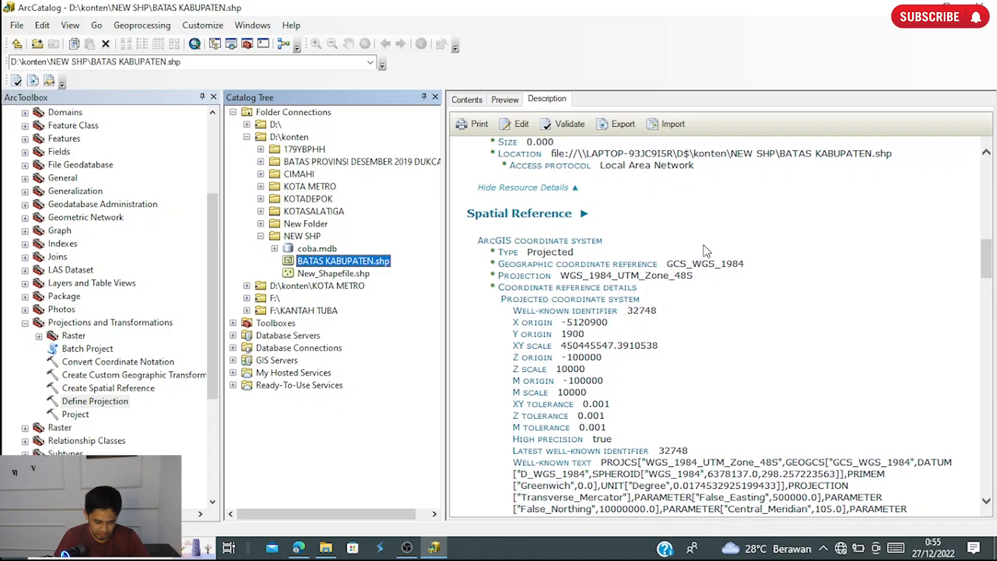
- Start a new shapefile in the NEW SHP folder, named Batas Desa, with the feature type Polygon
click(261, 237)
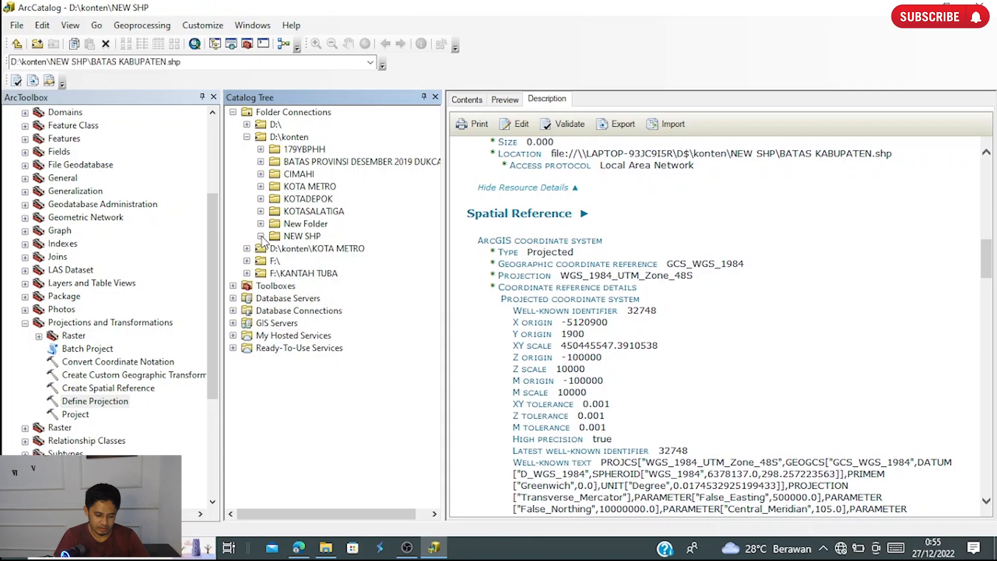
right_click(289, 237)
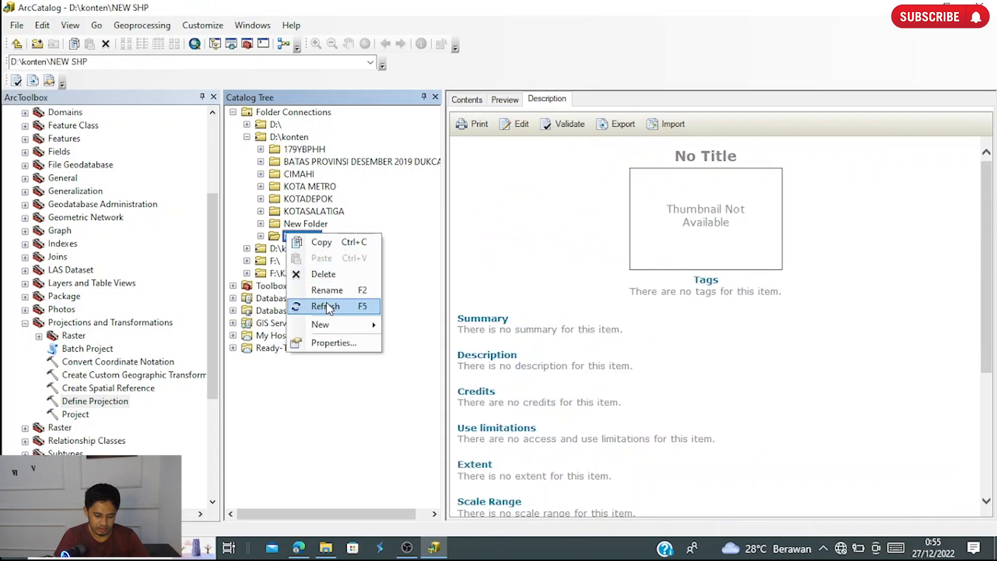
mouse_move(322, 325)
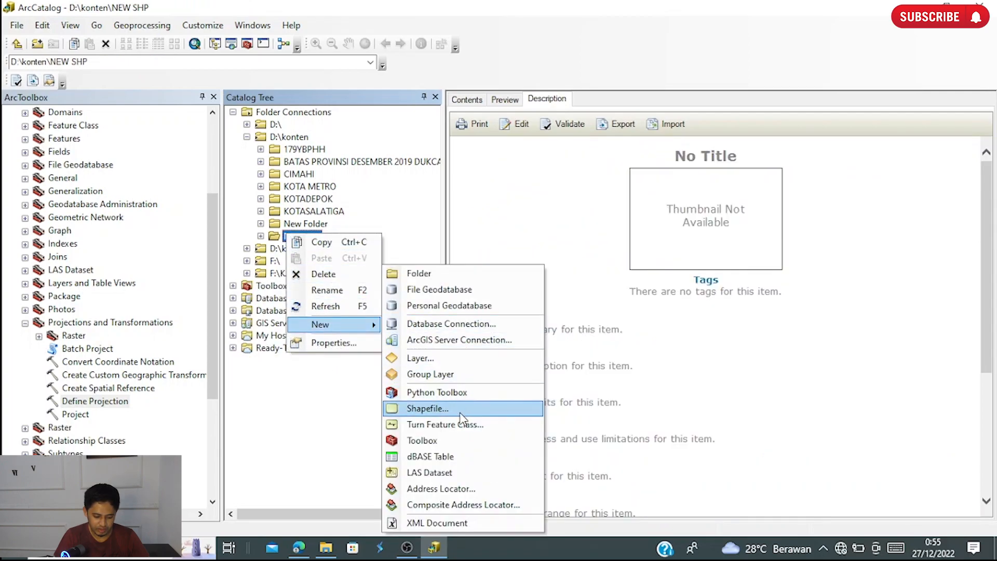
click(460, 409)
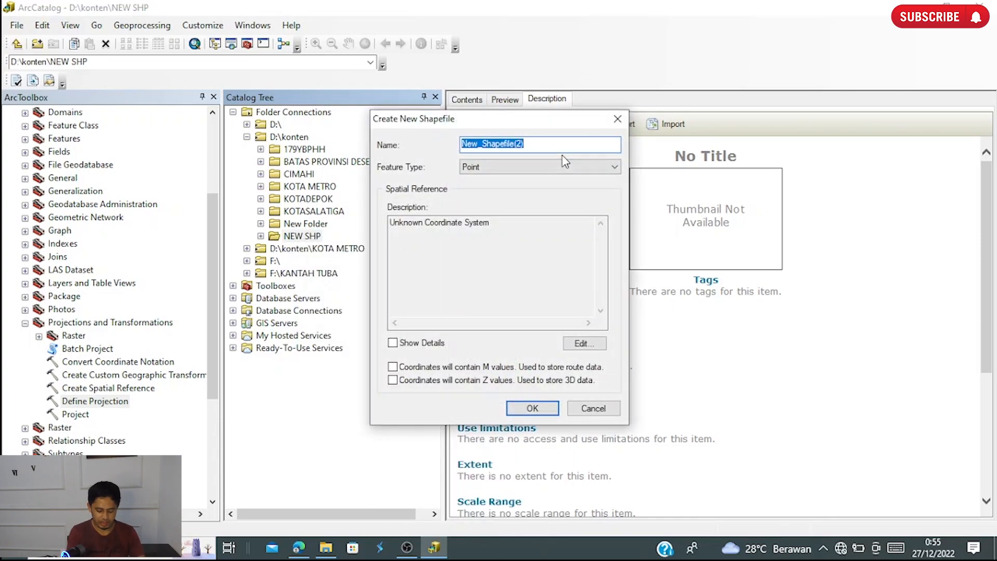
text(Bat)
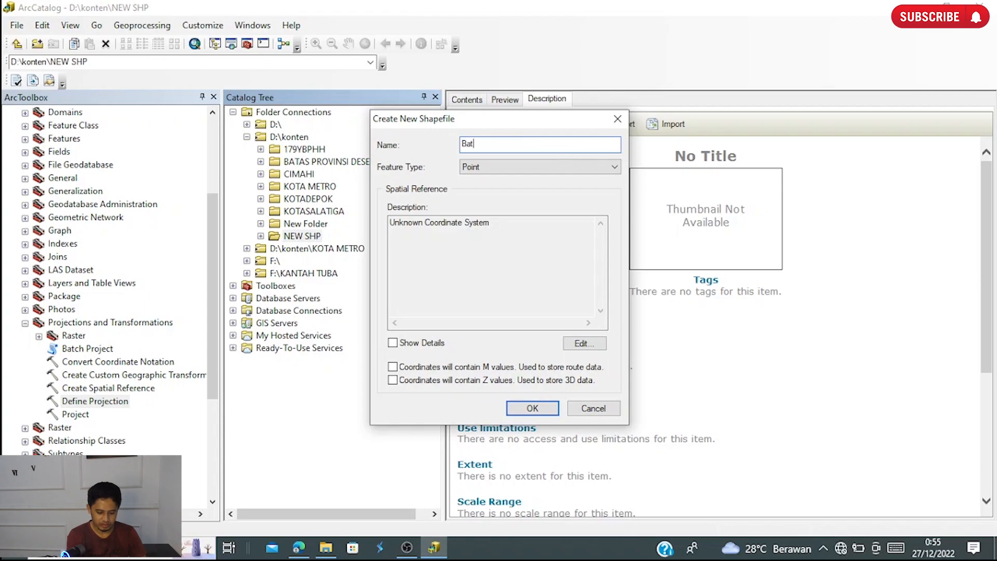
text(as Desa)
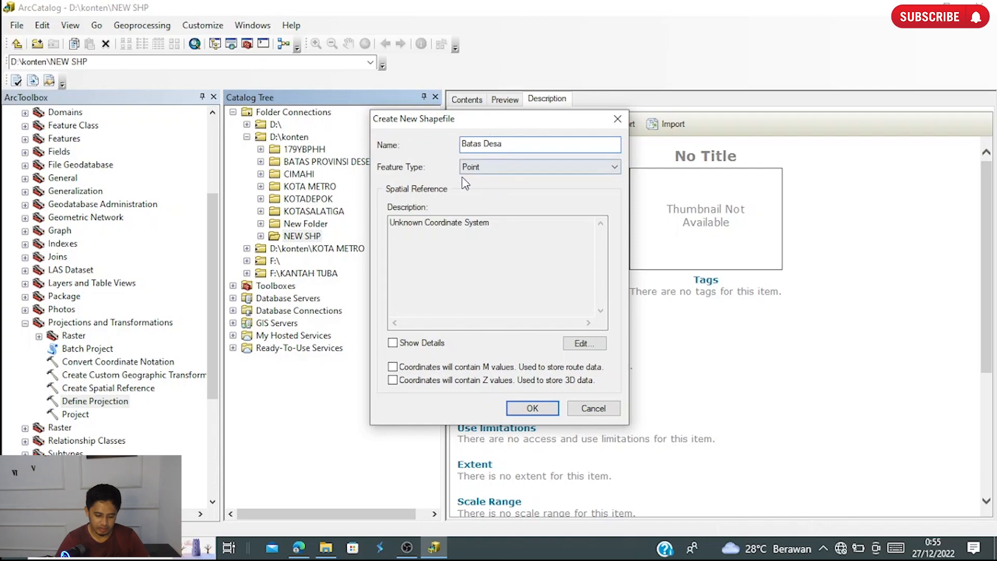
click(510, 169)
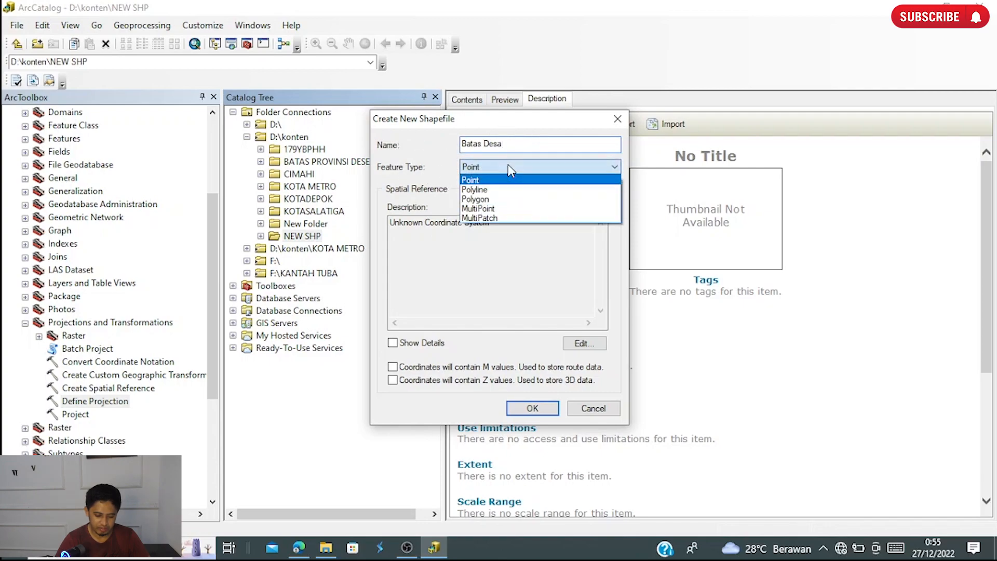
click(480, 199)
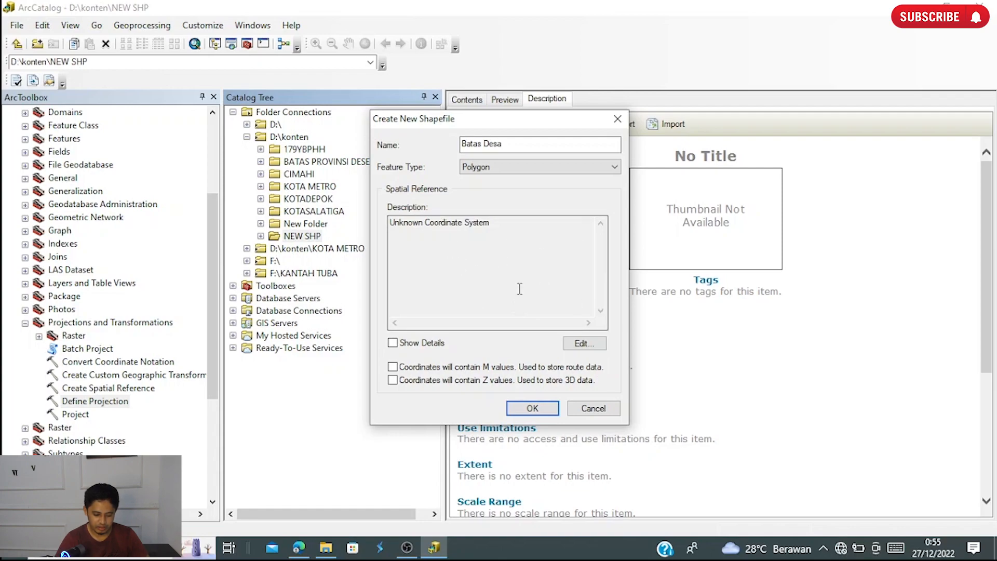
- Create the shapefile with the geographic World system WGS 1984 and select Batas Desa.shp in the catalog tree
click(580, 343)
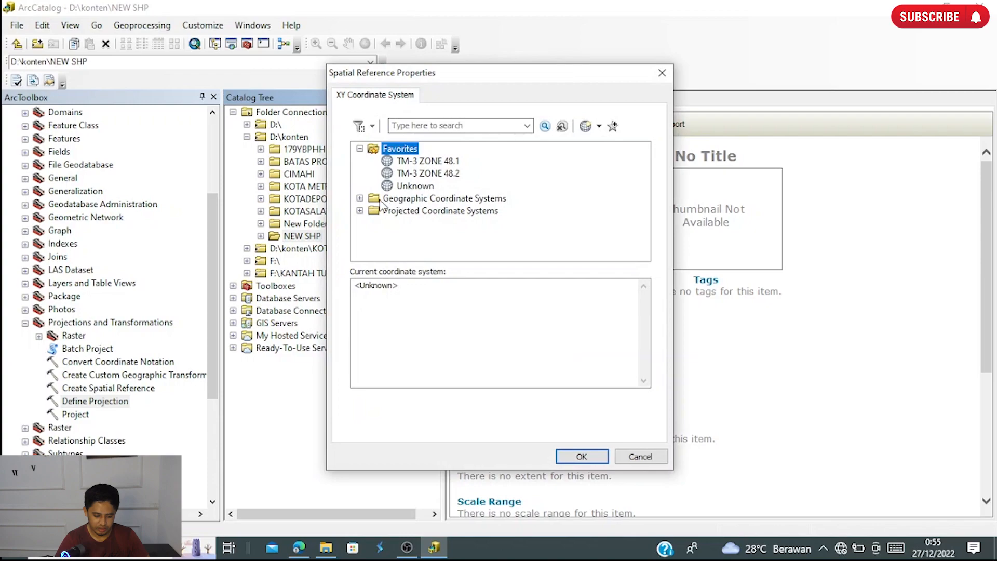
click(359, 198)
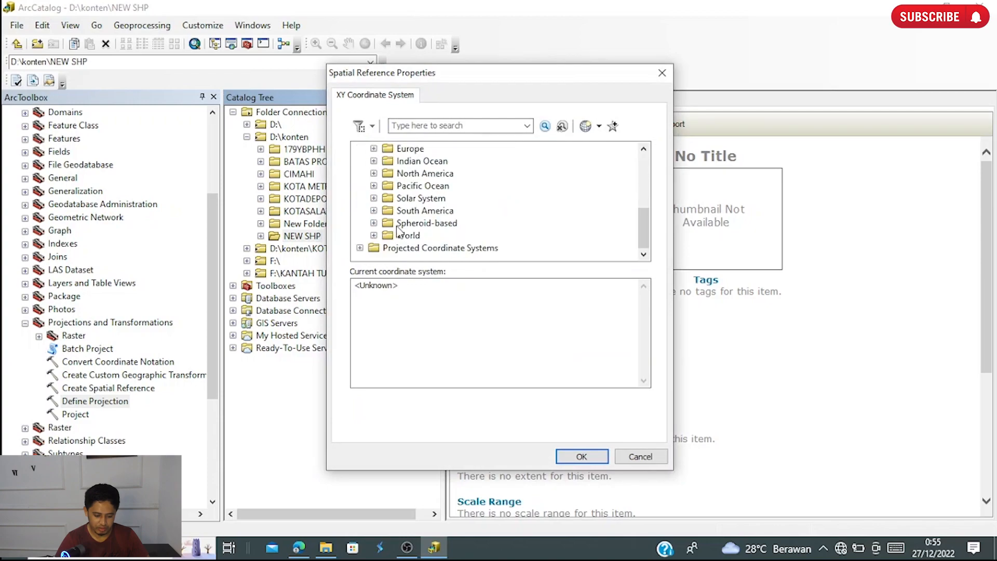
click(374, 235)
scroll(384, 229, down, 1)
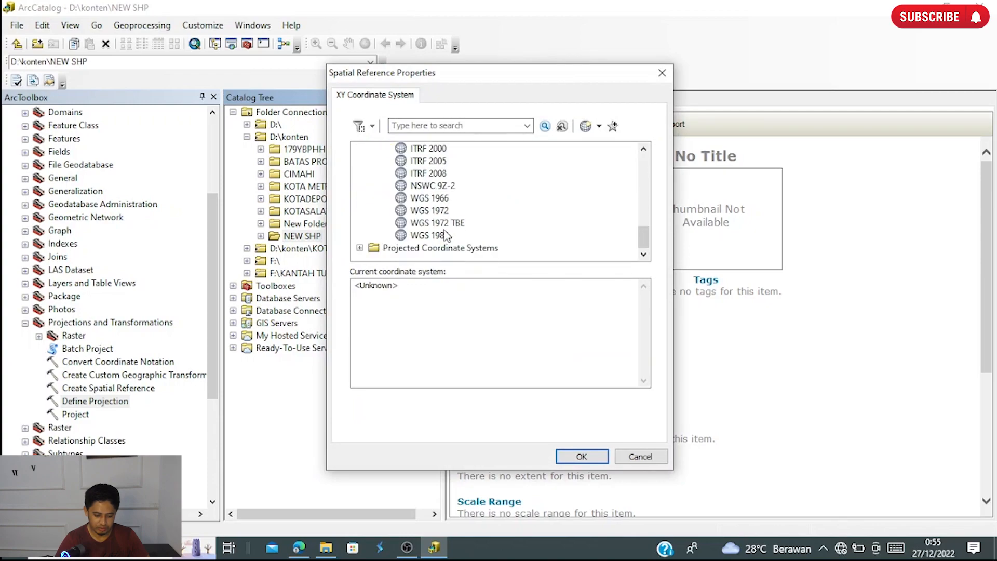
click(423, 237)
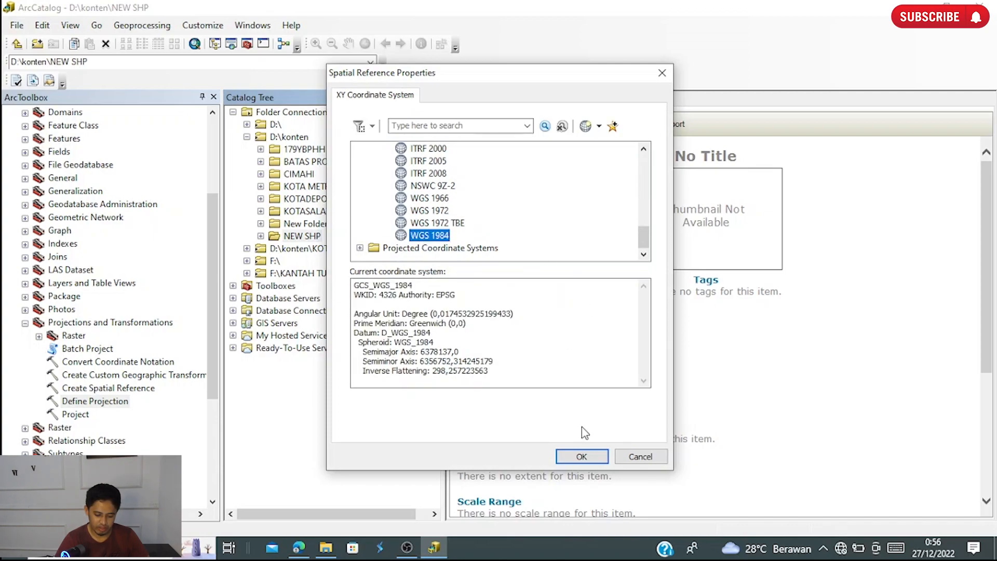
click(581, 457)
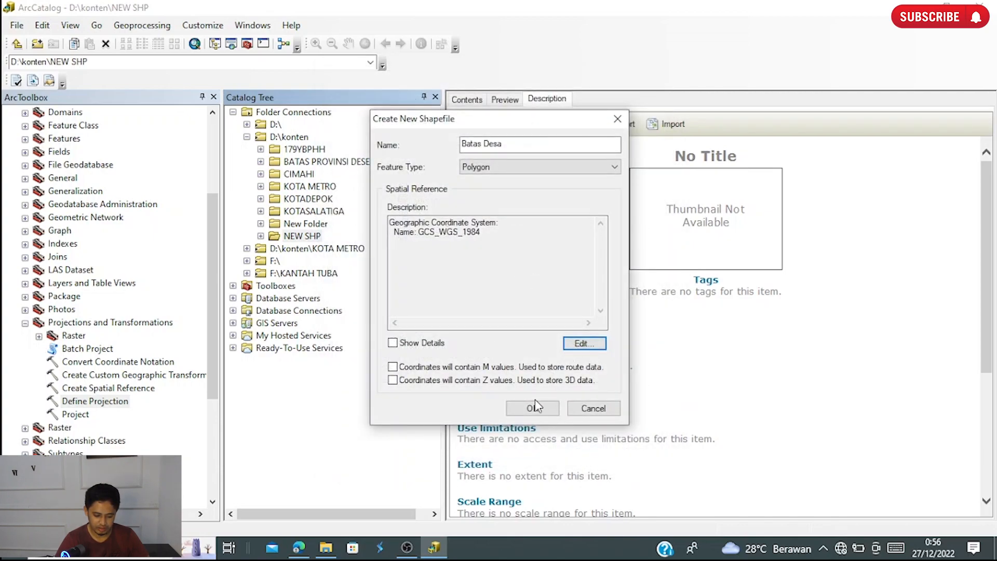
click(535, 410)
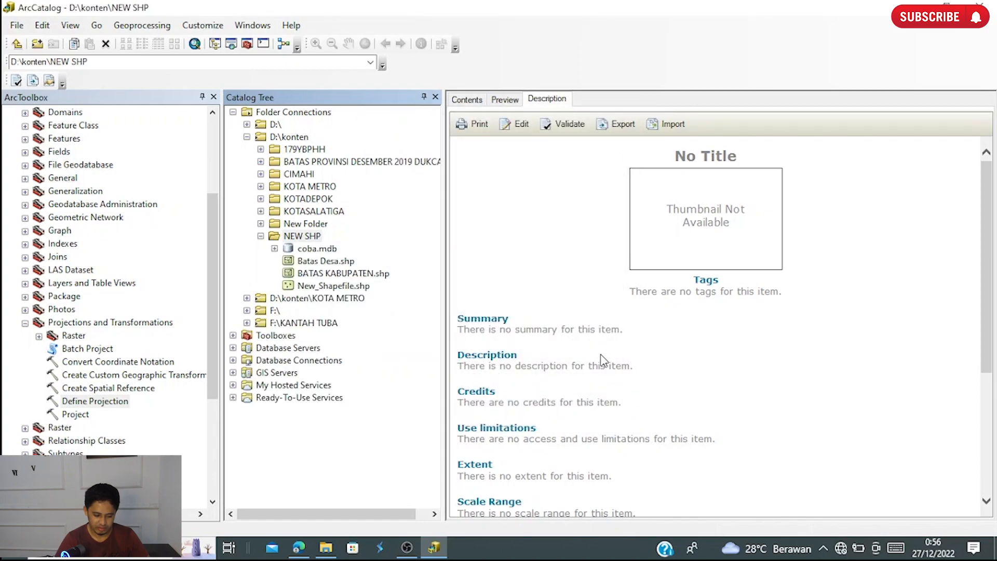
click(325, 261)
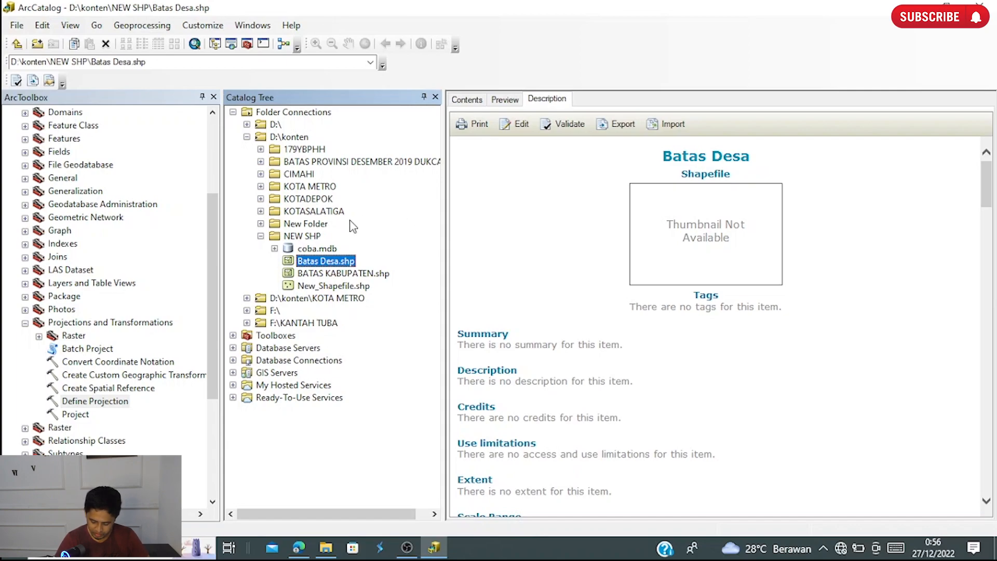
- Delete coba.mdb from the NEW SHP folder
click(313, 251)
right_click(309, 249)
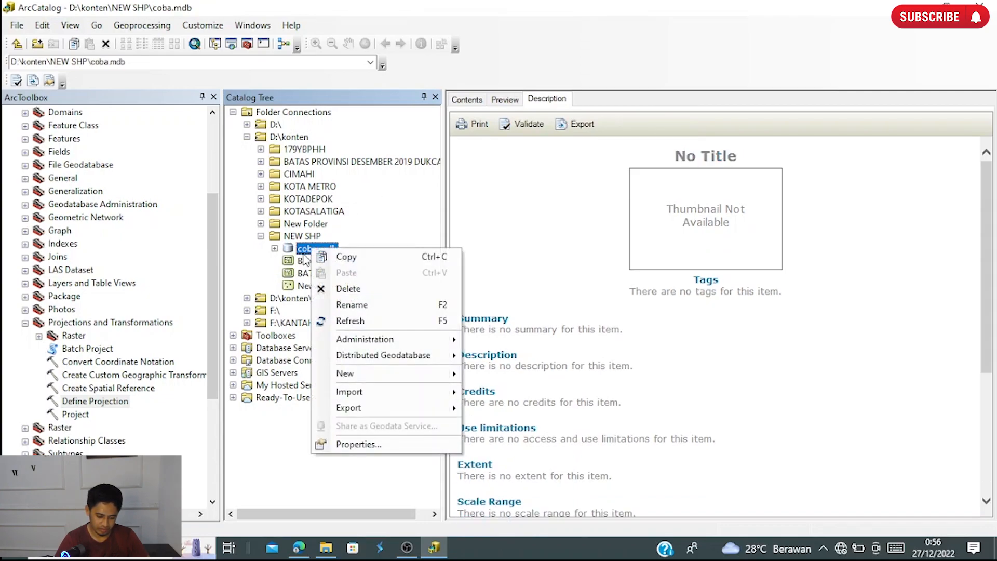
click(359, 295)
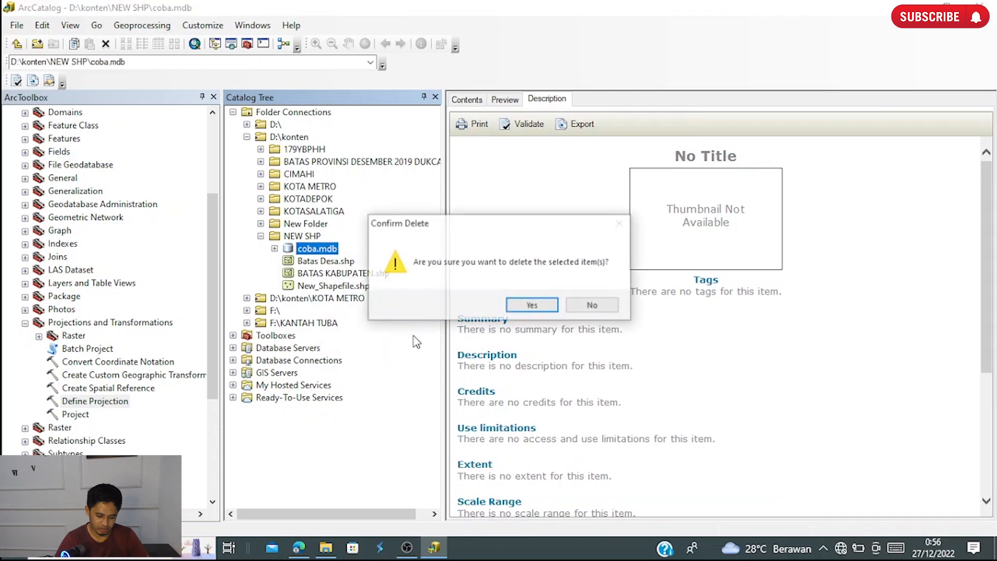
click(534, 307)
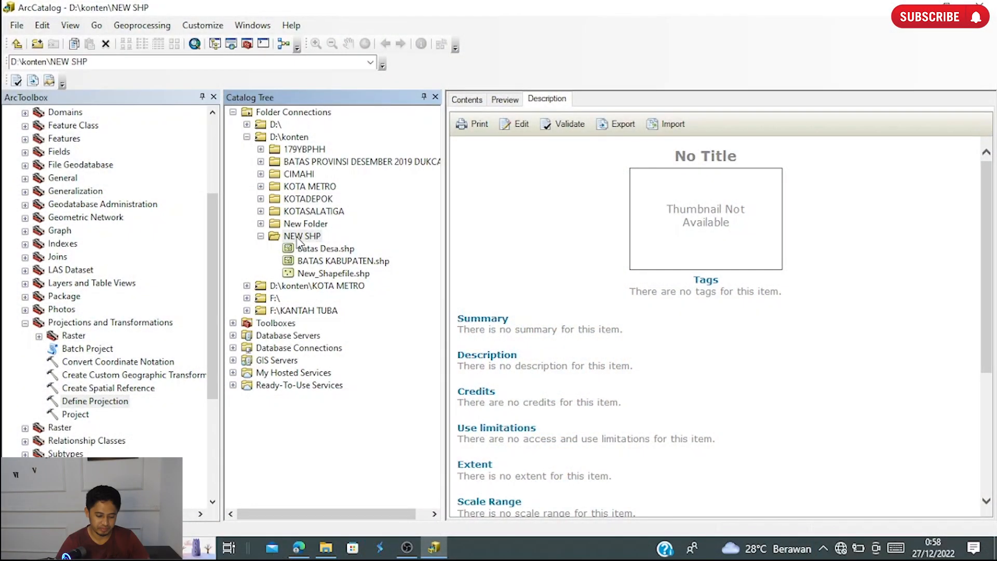
- Create a personal geodatabase named Latihan1 in the NEW SHP folder
right_click(300, 238)
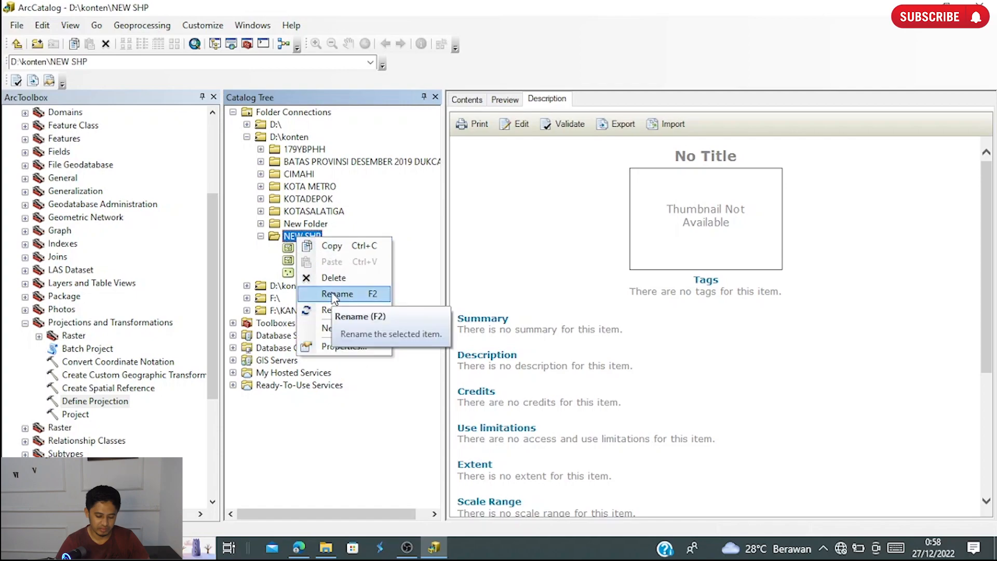
mouse_move(353, 327)
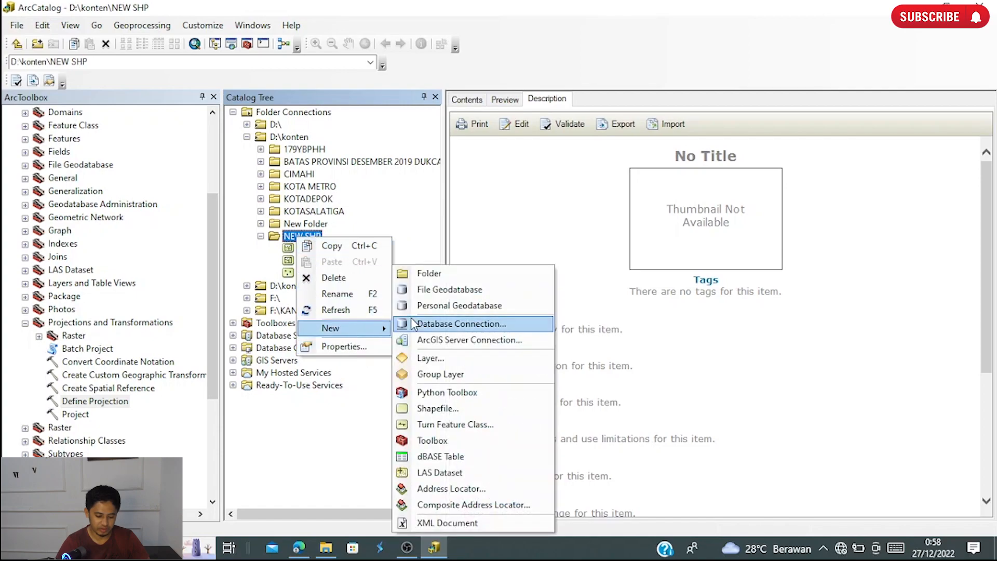
click(460, 306)
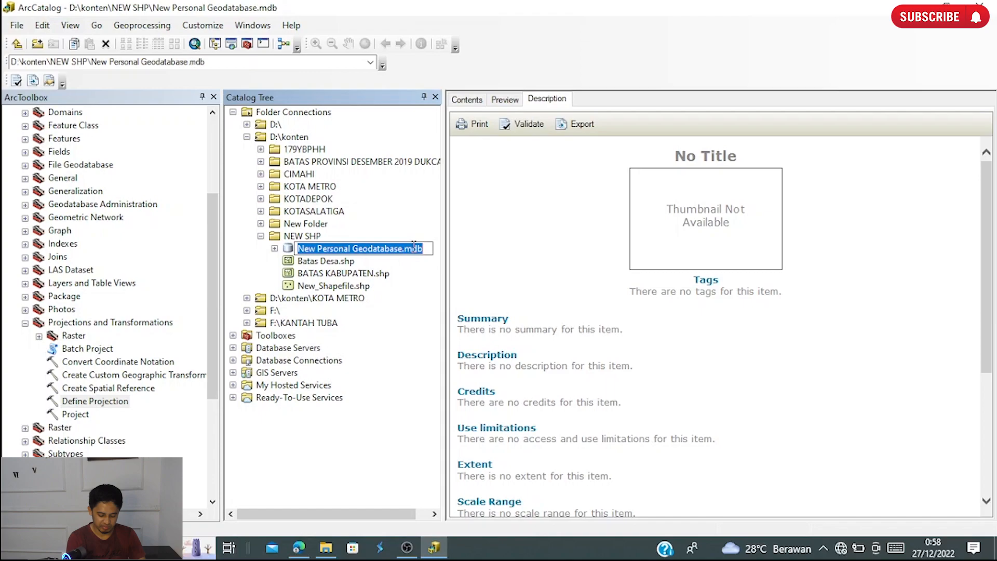
text(Lat)
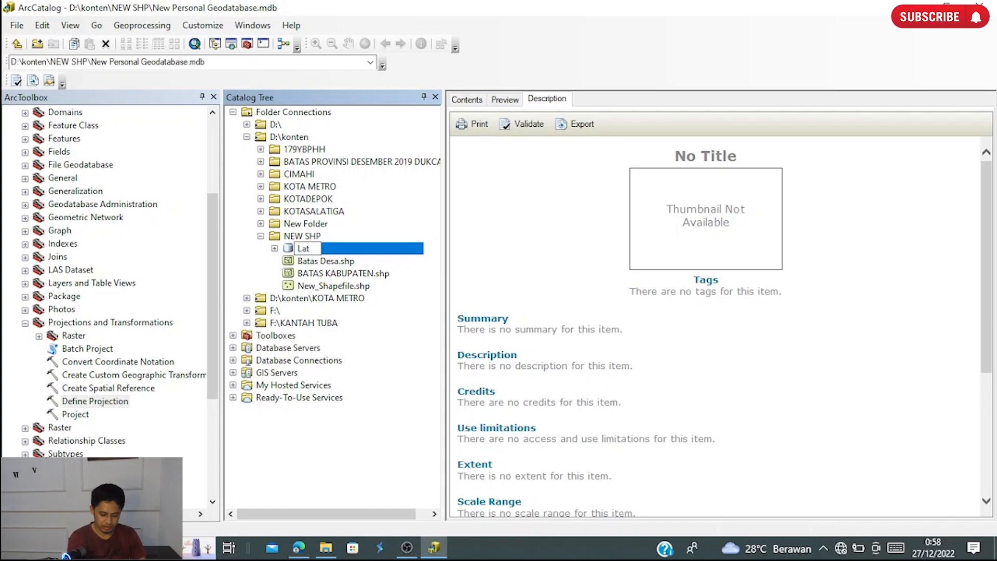
text(ihan1)
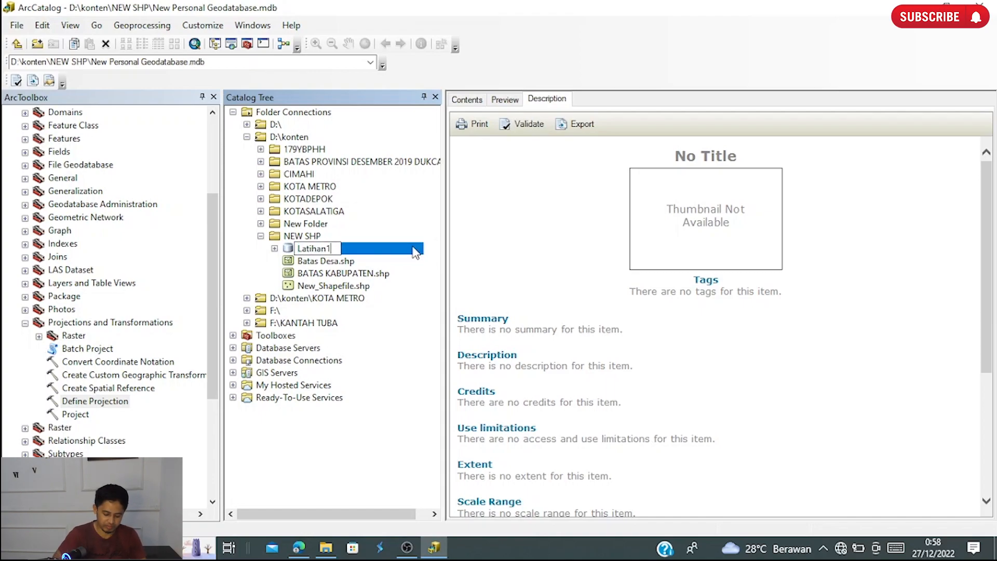
key(Return)
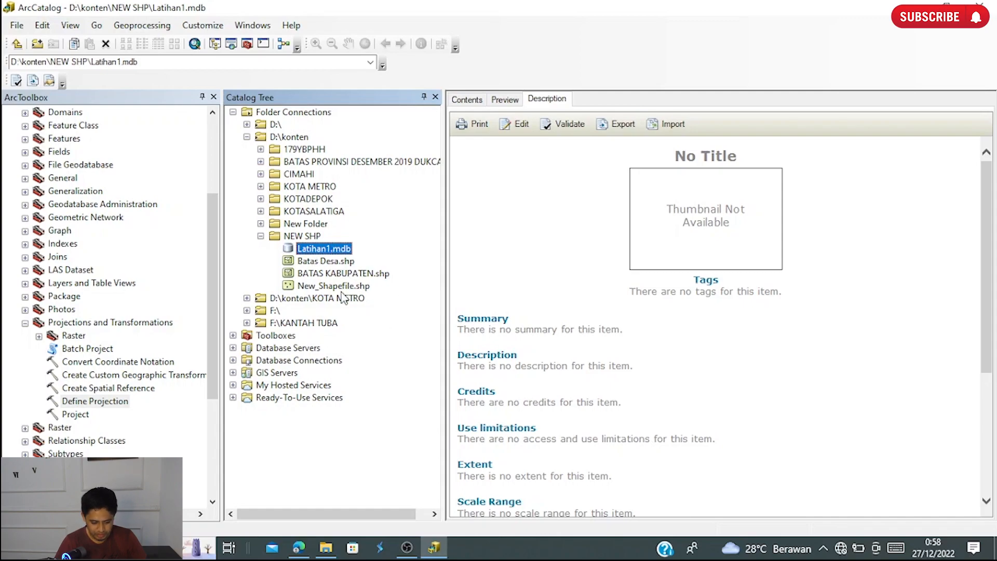
- Start a new feature class in Latihan1.mdb with the name and alias Batas Desa and the type Polygon Features
right_click(316, 248)
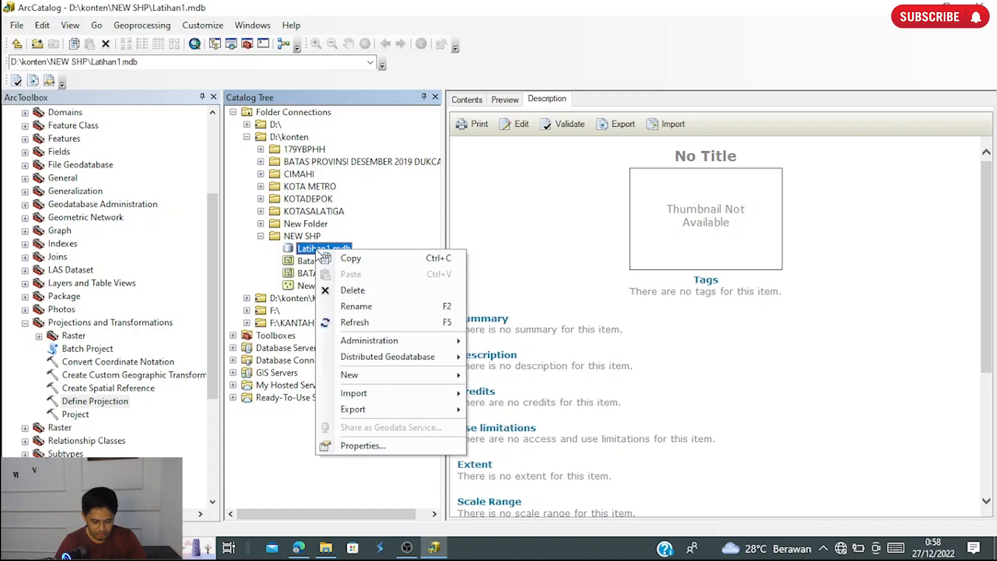
mouse_move(408, 375)
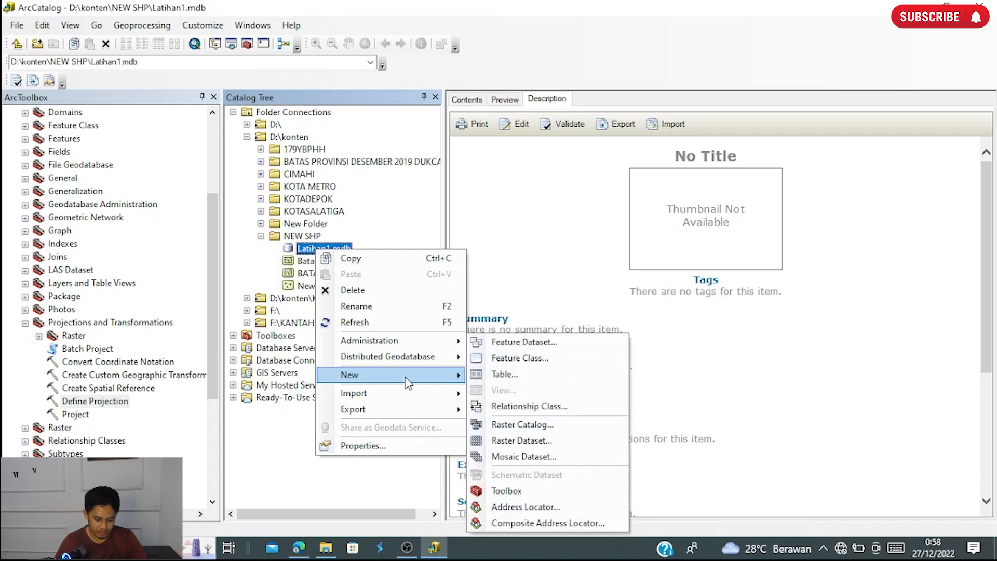
click(538, 366)
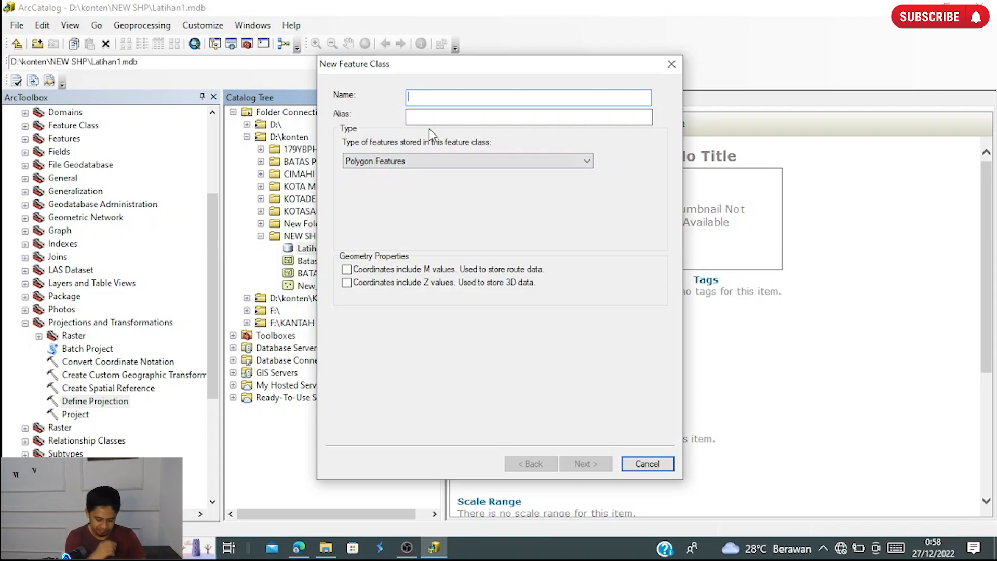
text(Batas Desa)
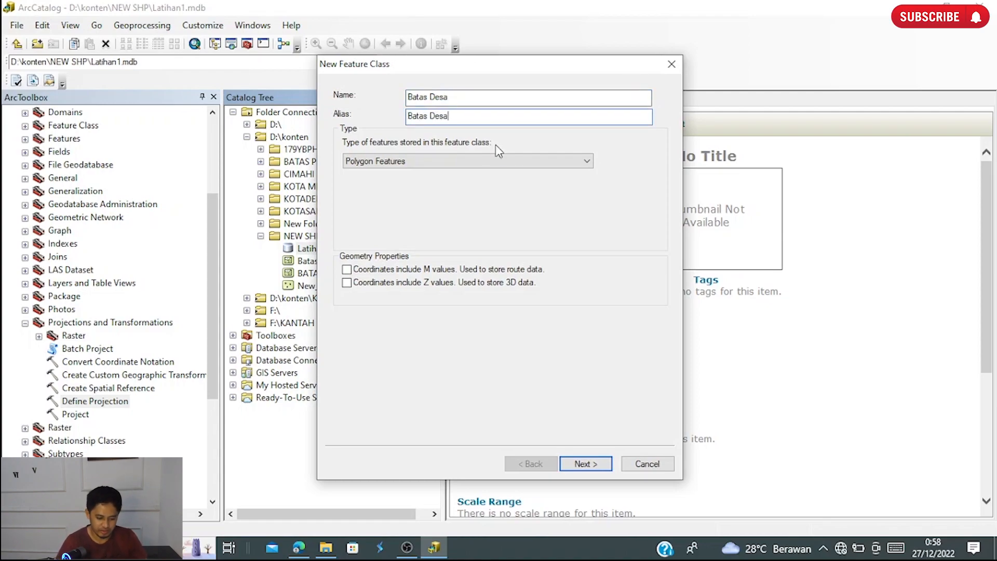
click(500, 161)
click(503, 171)
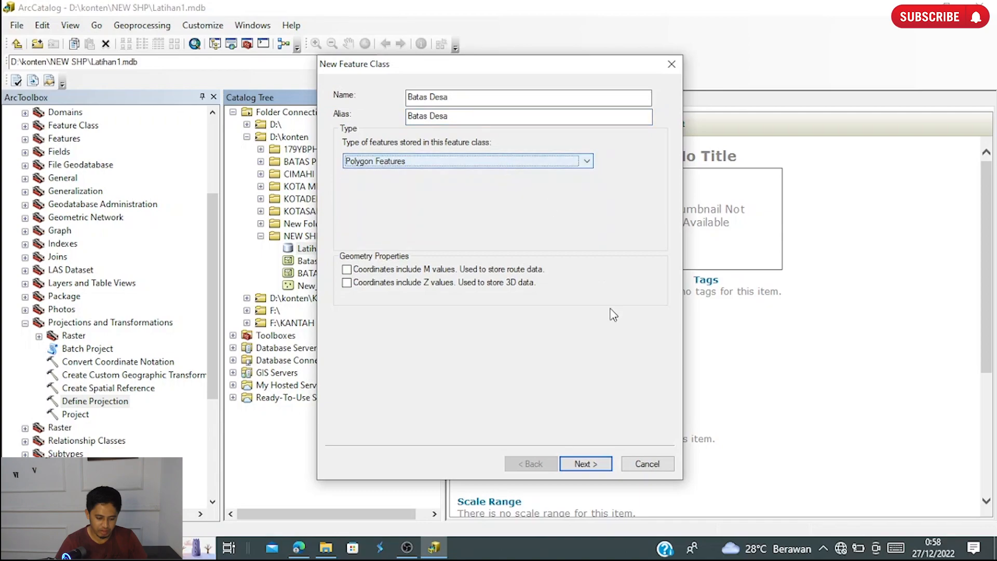
click(603, 462)
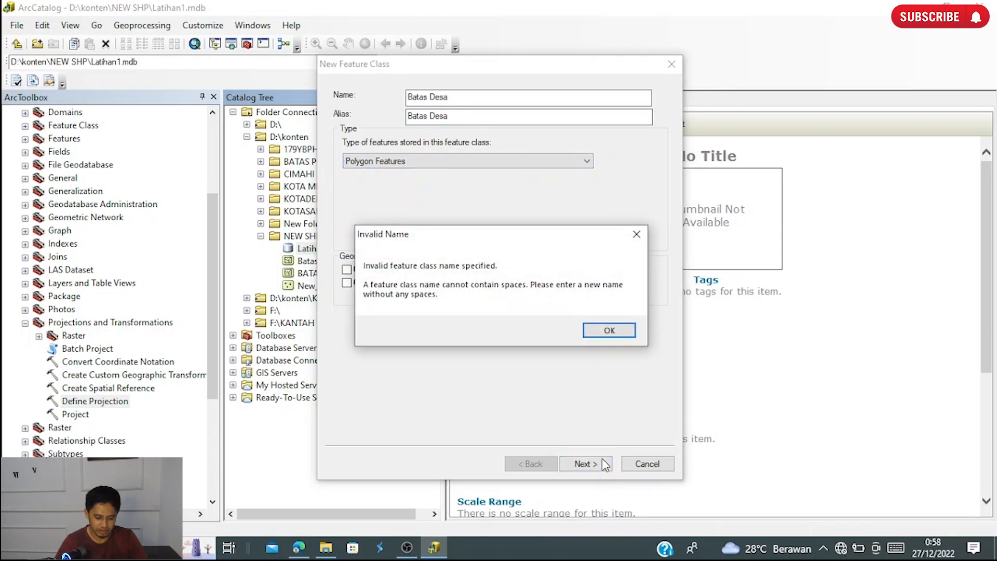
click(606, 320)
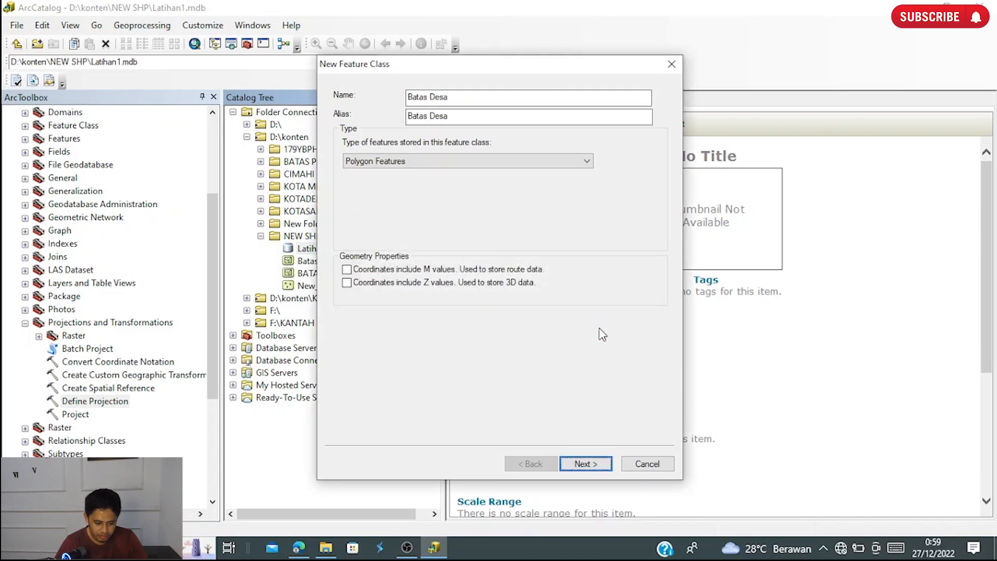
- Change both the name and the alias of the new feature class to Batas_Desa and continue to the coordinate system
click(433, 98)
key(BackSpace)
text(_)
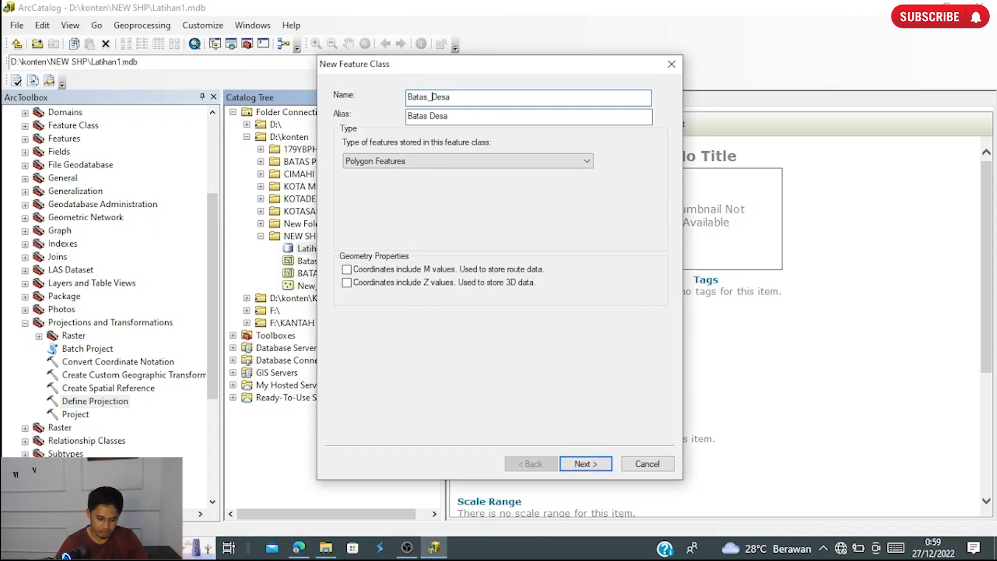
click(432, 115)
key(BackSpace)
text(_)
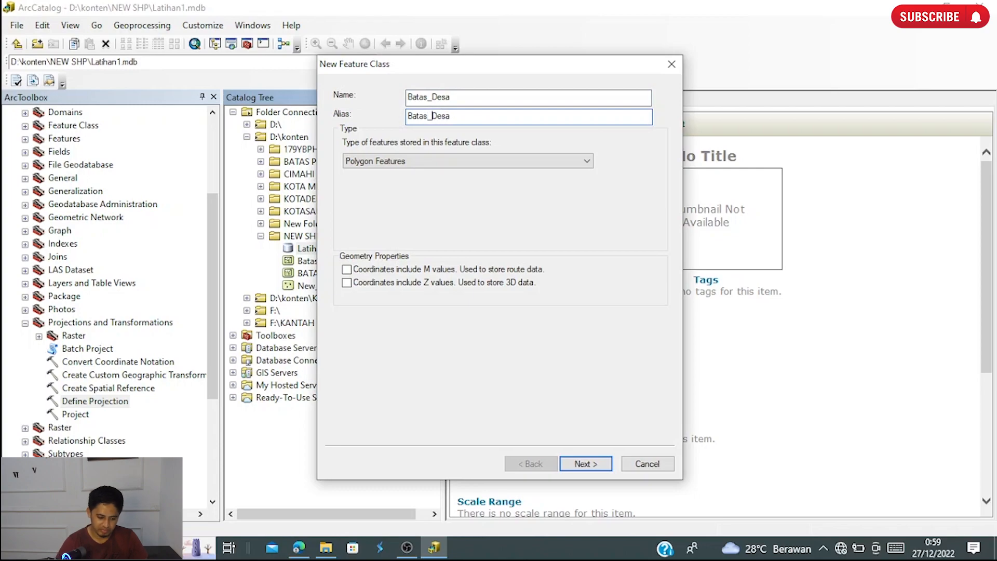
click(596, 459)
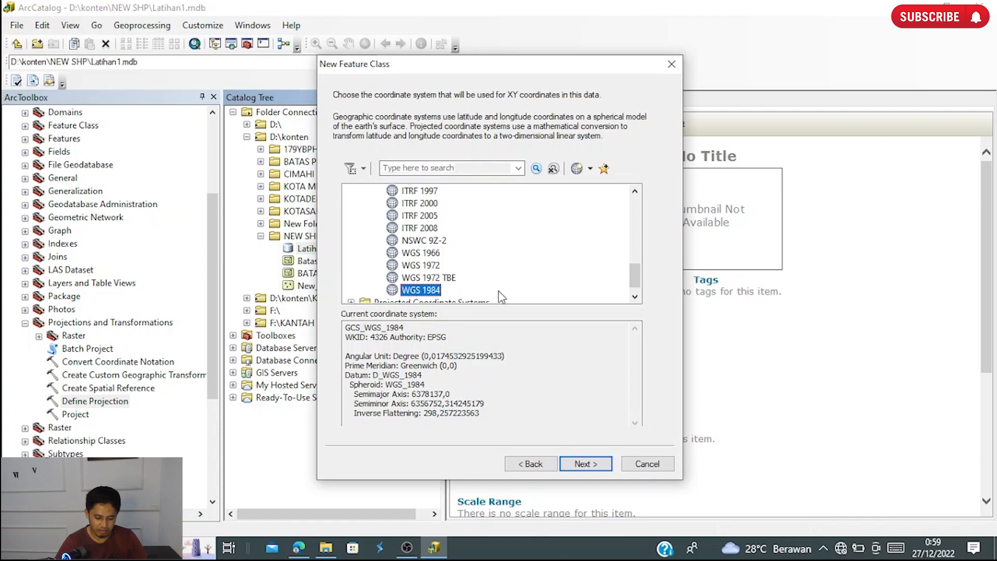
- Create the feature class with the WGS 1984 coordinate system and default XY tolerance, and select Batas_Desa in the catalog tree
scroll(459, 245, down, 1)
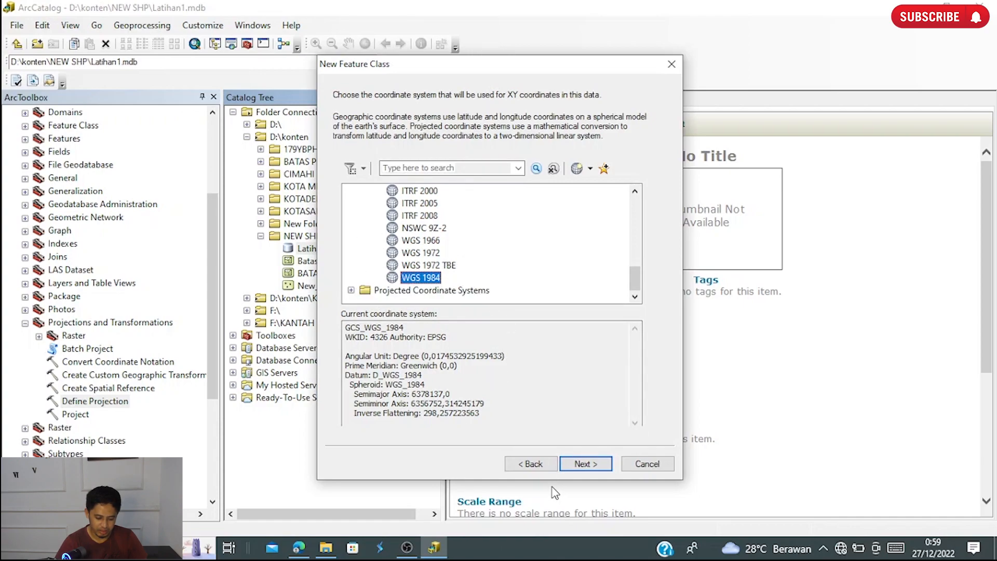
click(593, 459)
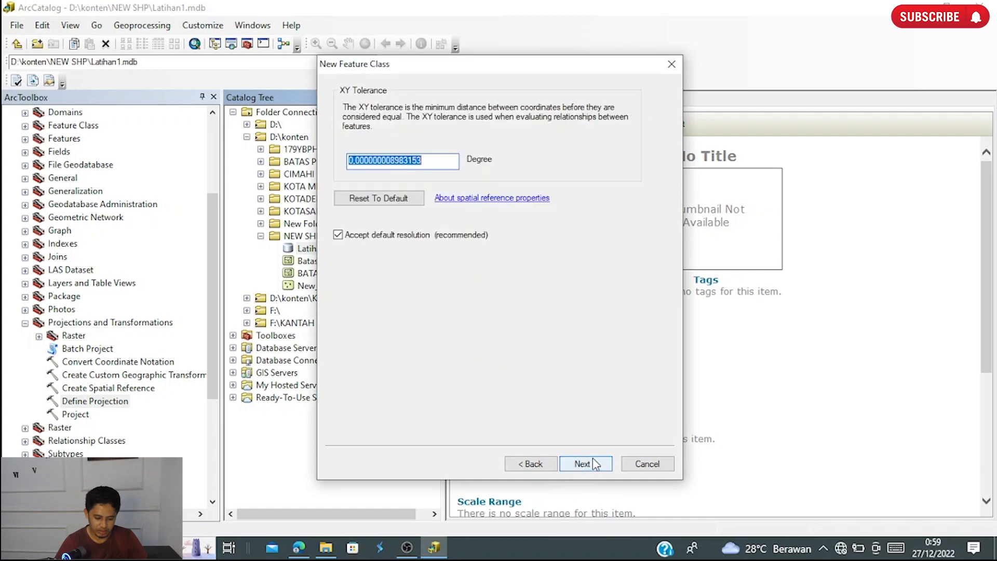
click(593, 464)
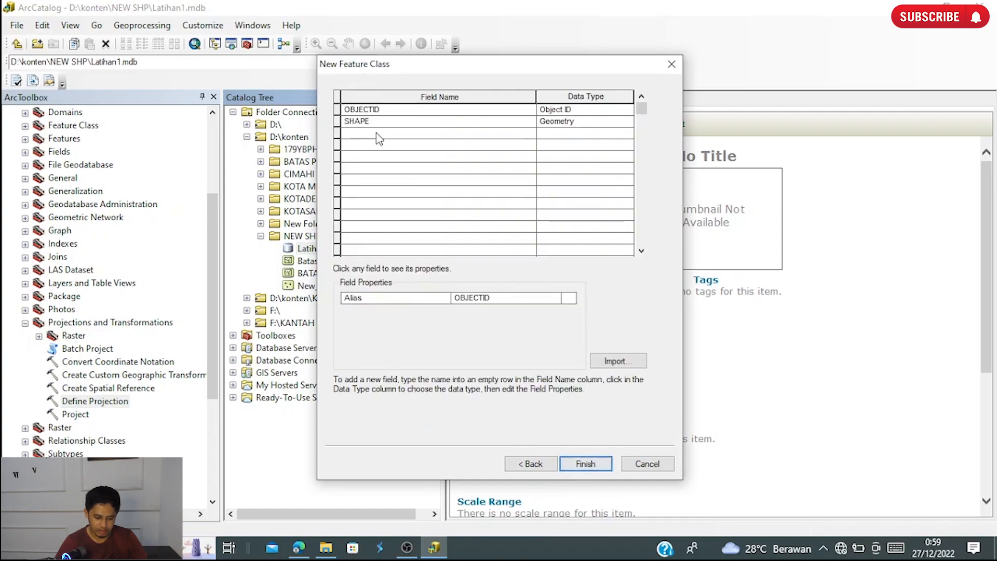
click(403, 123)
click(405, 134)
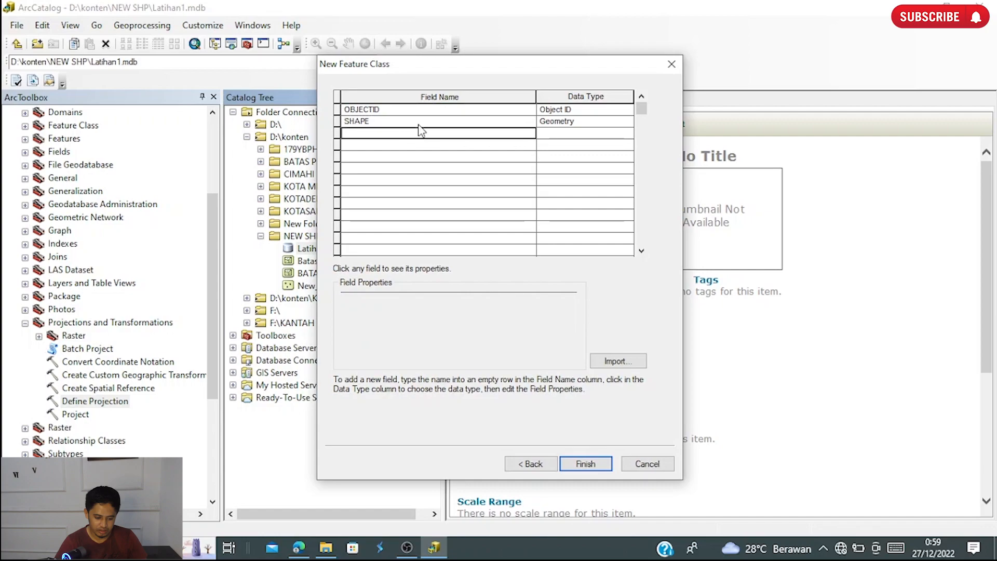
click(427, 111)
click(427, 122)
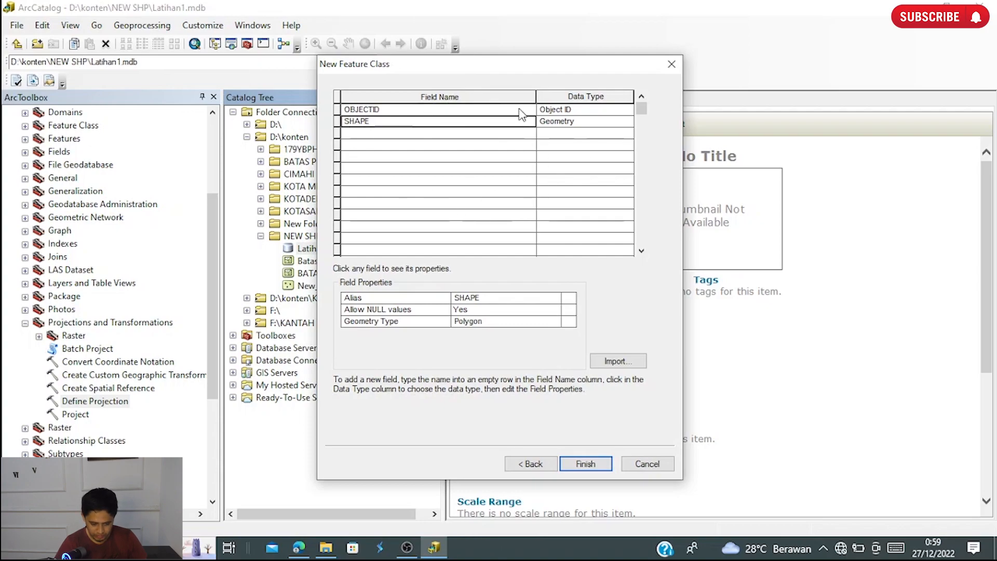
click(592, 463)
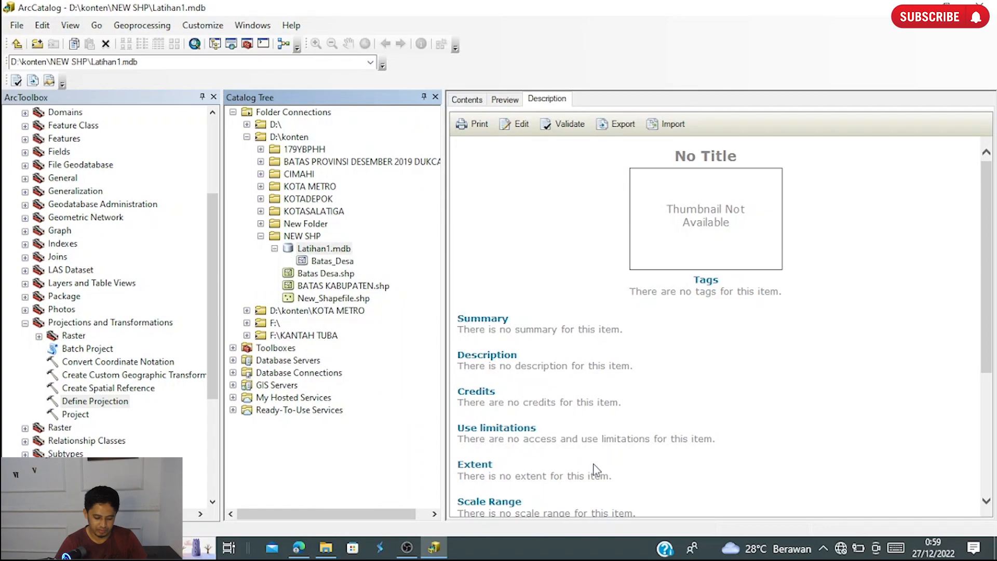
click(335, 262)
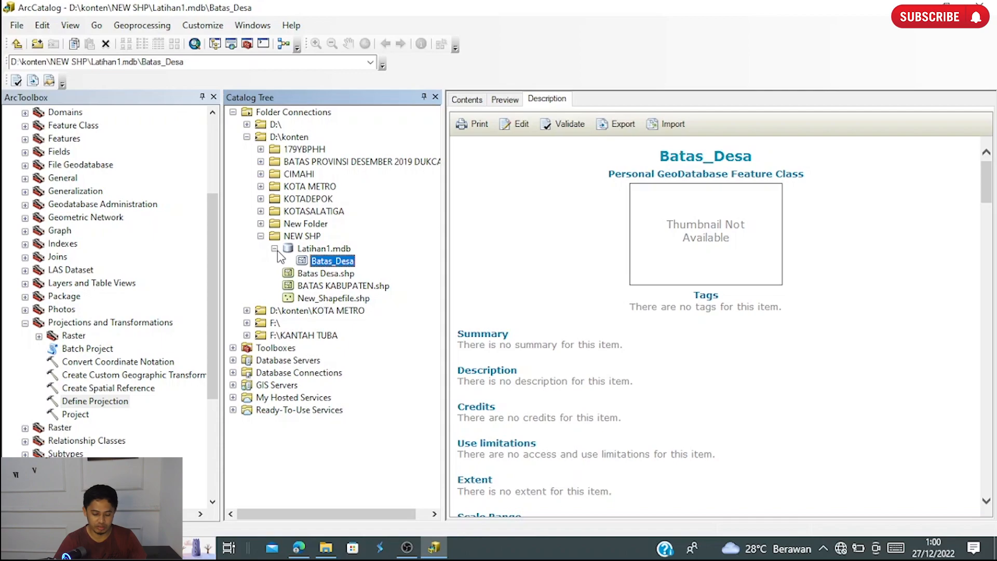
- Start a single feature class import into Latihan1.mdb, using ADMINISTRASIKECAMATAN_AR_50K.shp from the KOTA METRO folder as the input features
click(339, 249)
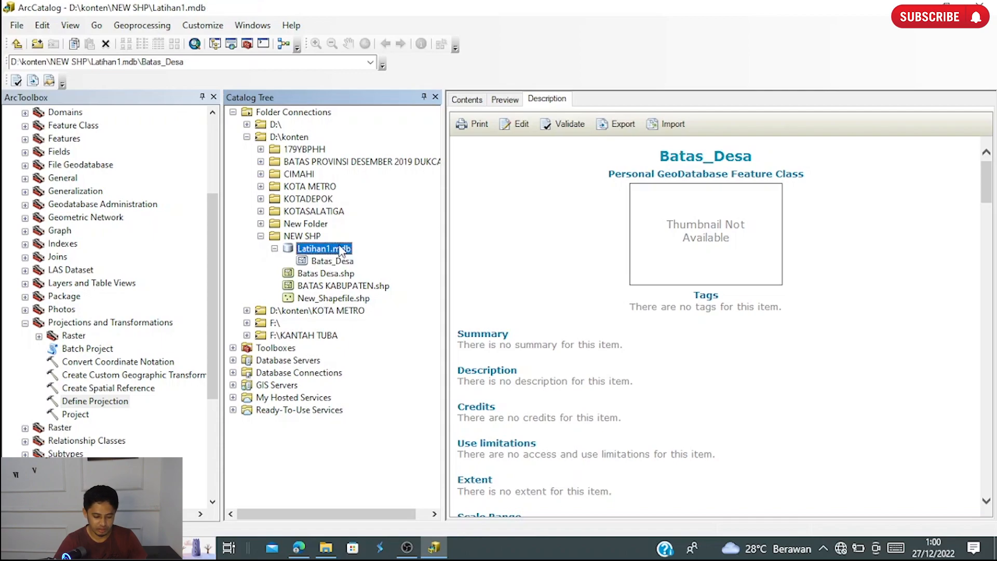
right_click(340, 251)
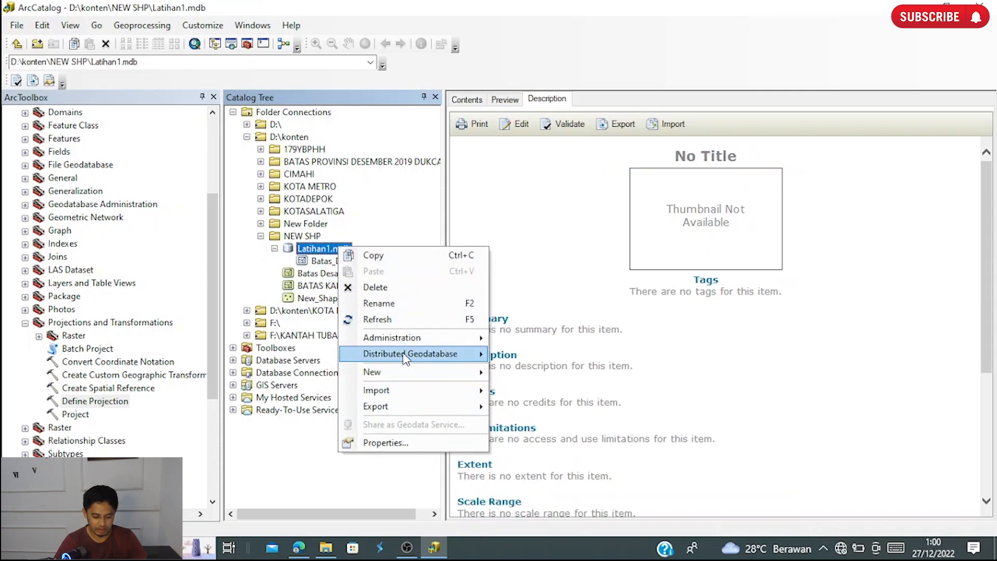
mouse_move(412, 393)
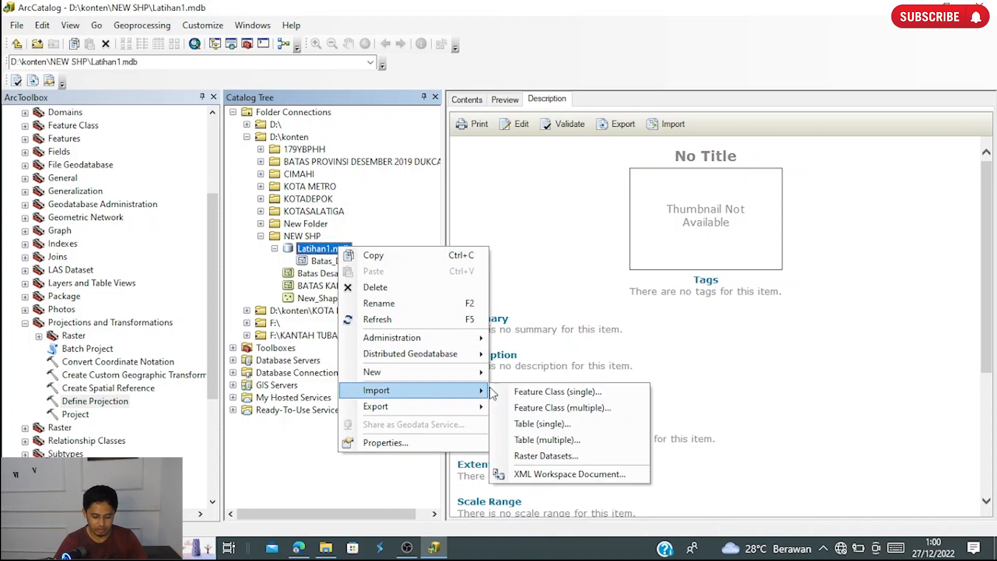
click(556, 393)
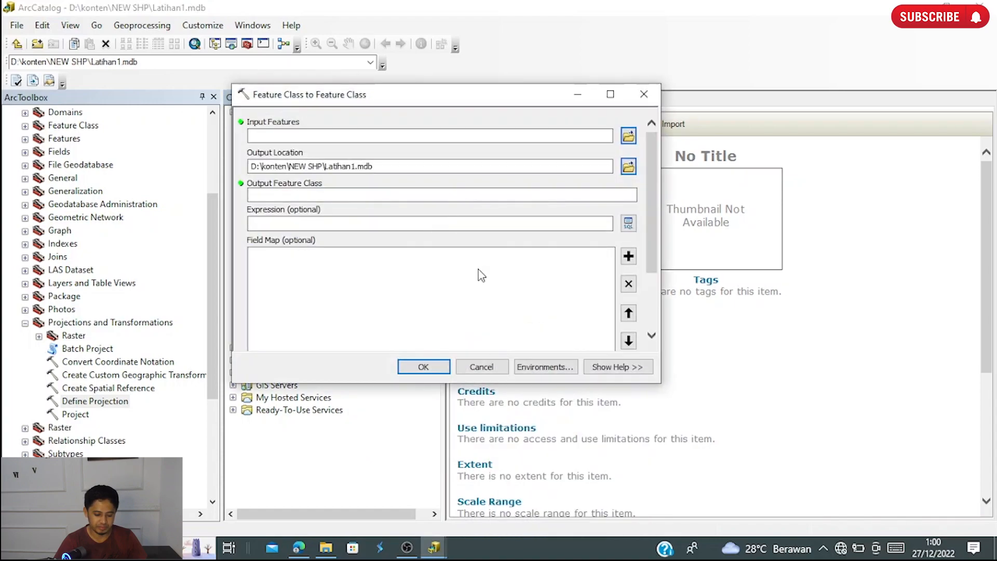
click(628, 136)
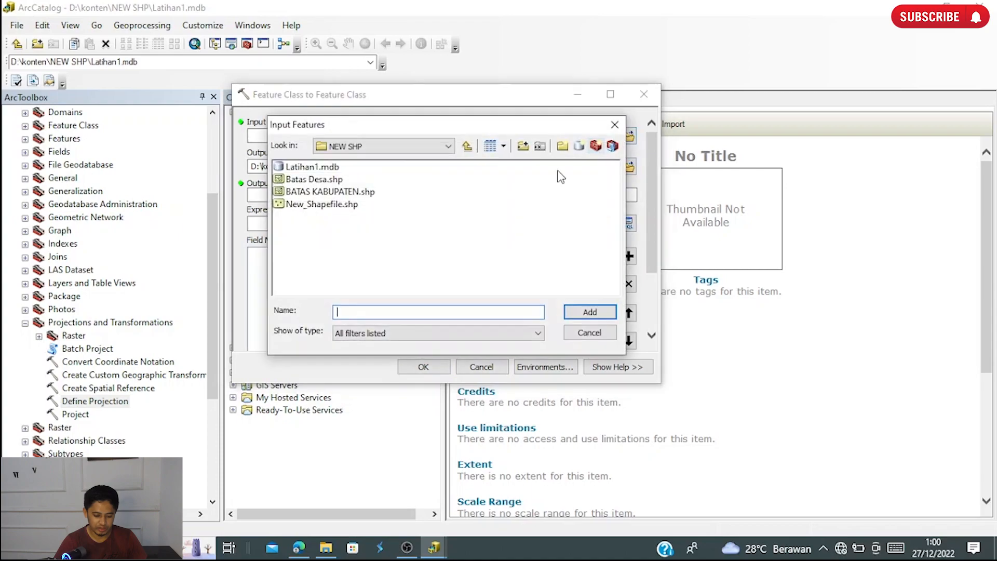
click(409, 150)
click(349, 184)
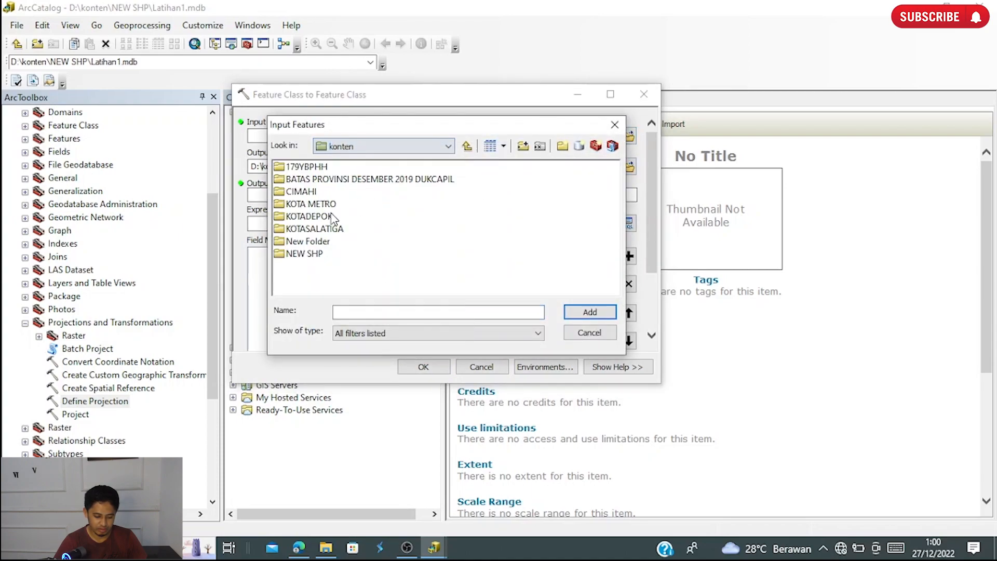
double_click(311, 204)
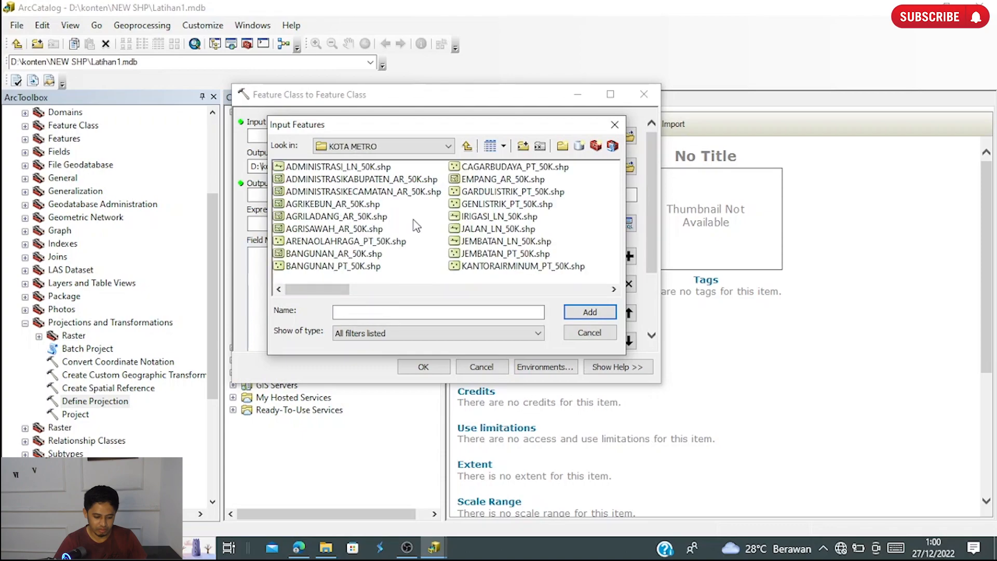
click(361, 193)
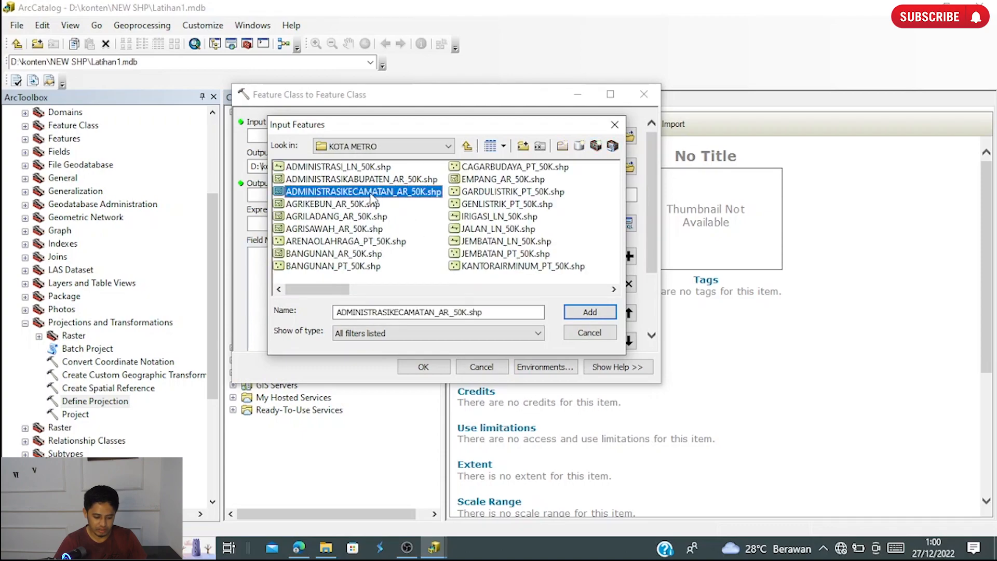
click(602, 316)
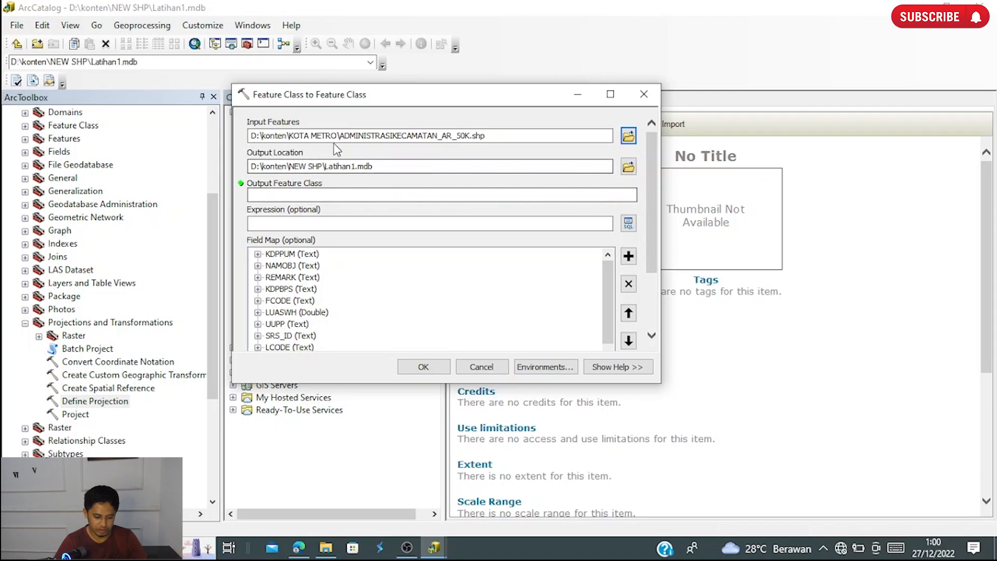
- Name the output feature class ADMINISTRASIKECAMATAN, reusing that part of the input file name, and run the import into Latihan1.mdb
drag(340, 136, 441, 136)
key(ctrl+c)
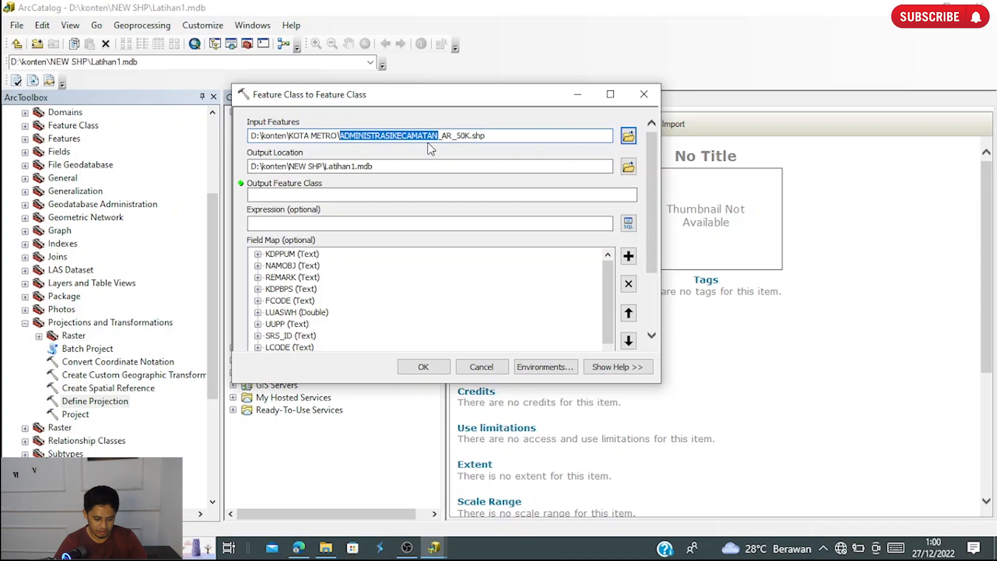
click(347, 196)
key(ctrl+v)
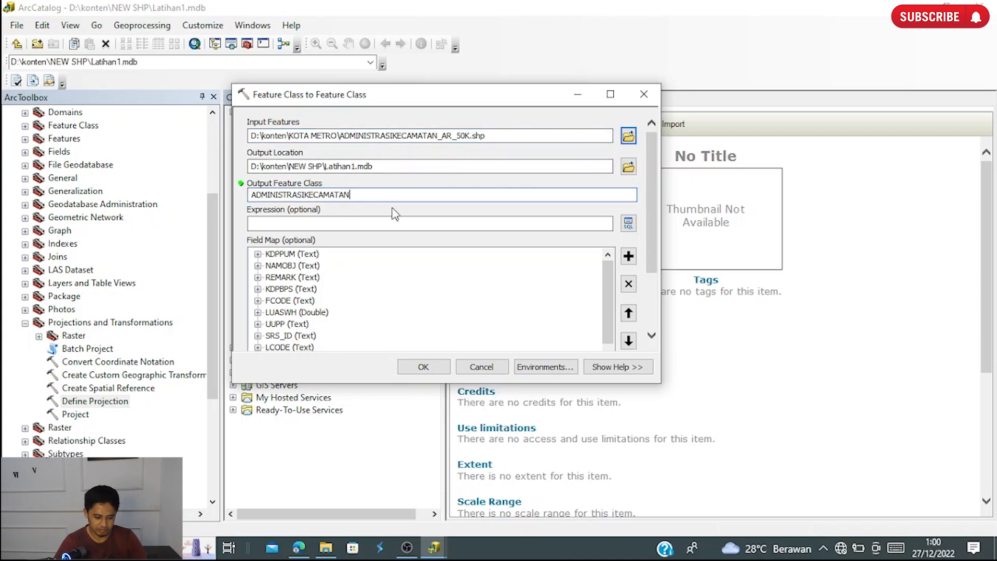
scroll(652, 232, down, 3)
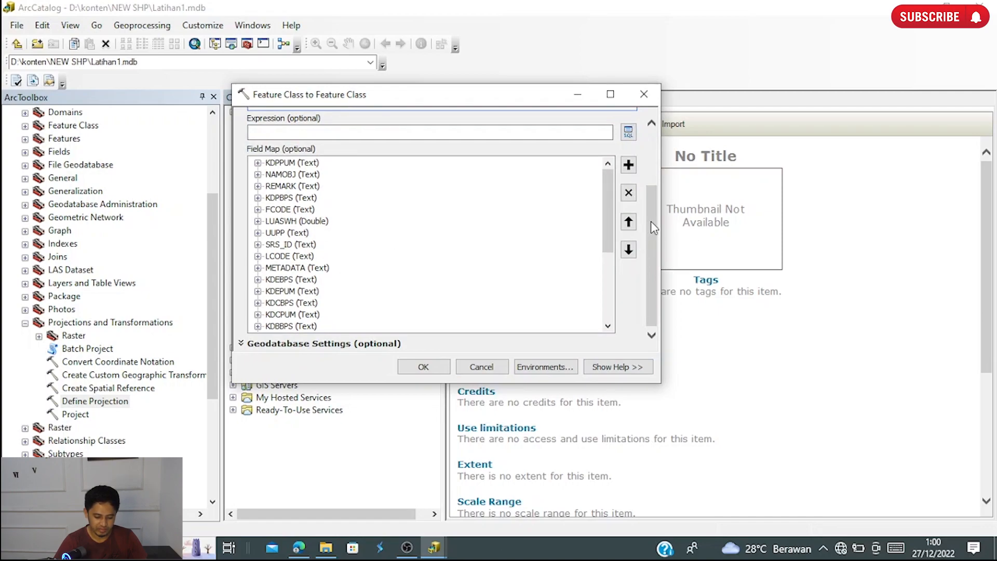
click(419, 368)
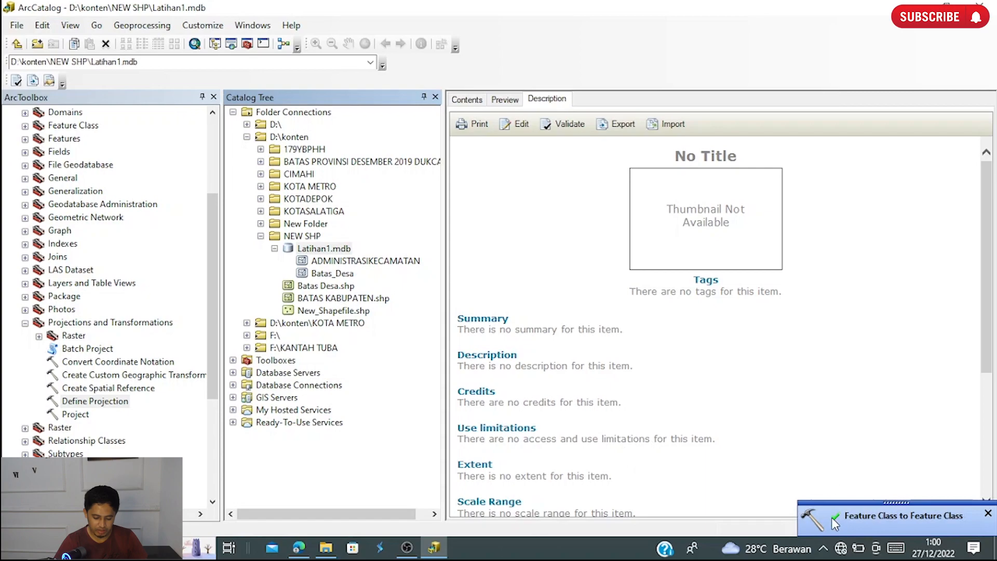
- Import AGRIKEBUN_AR_50K.shp from the KOTA METRO folder into Latihan1.mdb as a single feature class named AGRIKEBUN
right_click(336, 250)
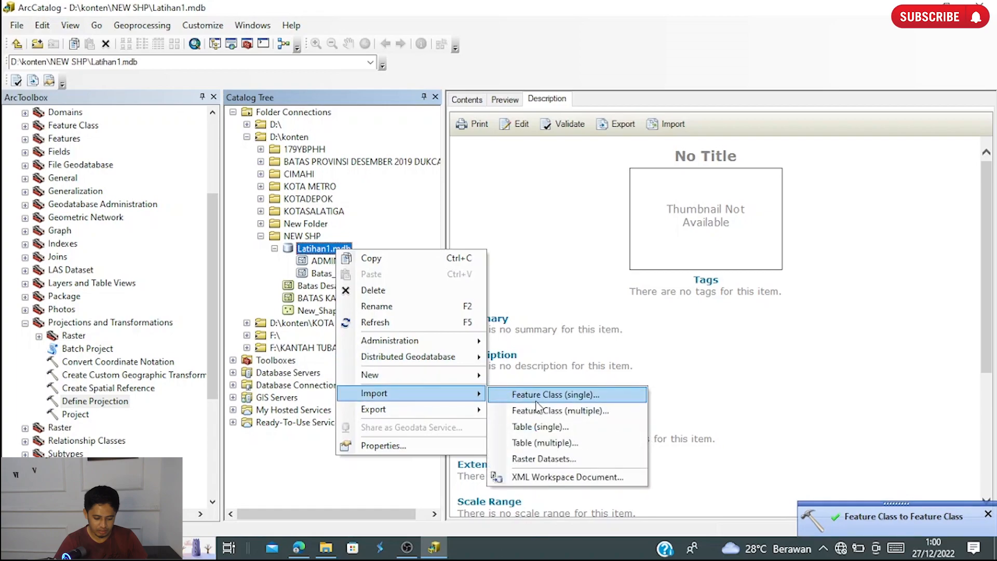
click(538, 407)
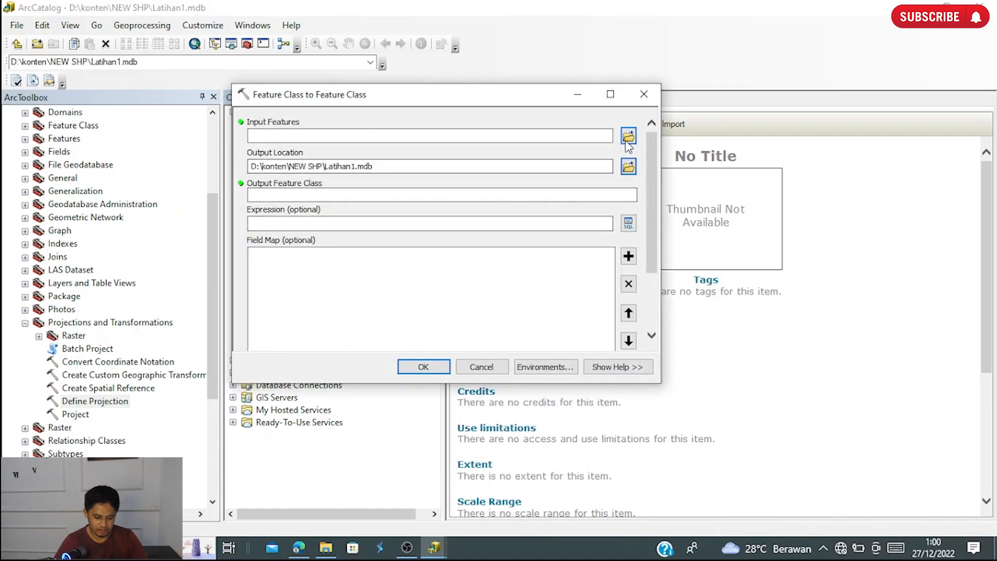
click(629, 137)
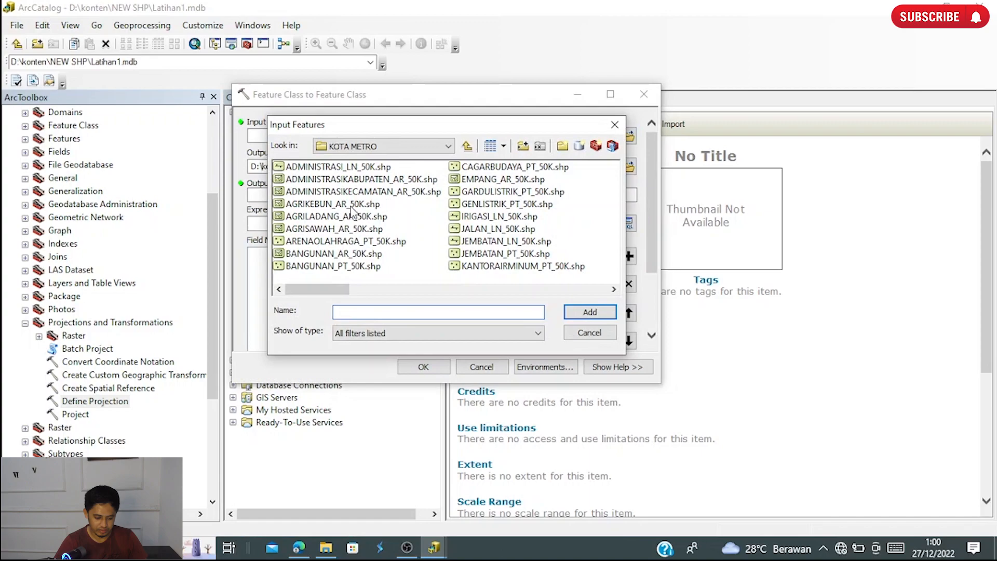
click(356, 204)
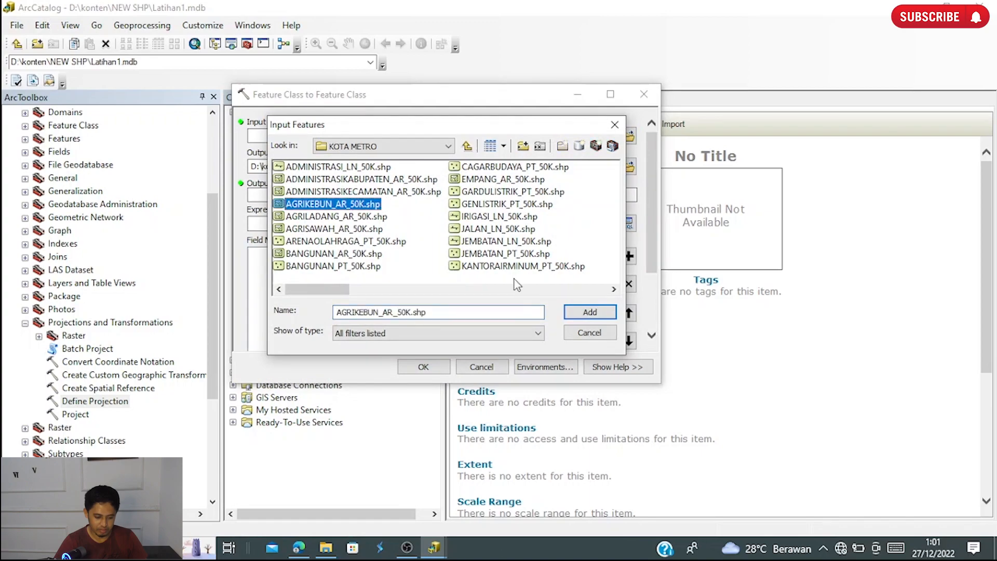
click(593, 313)
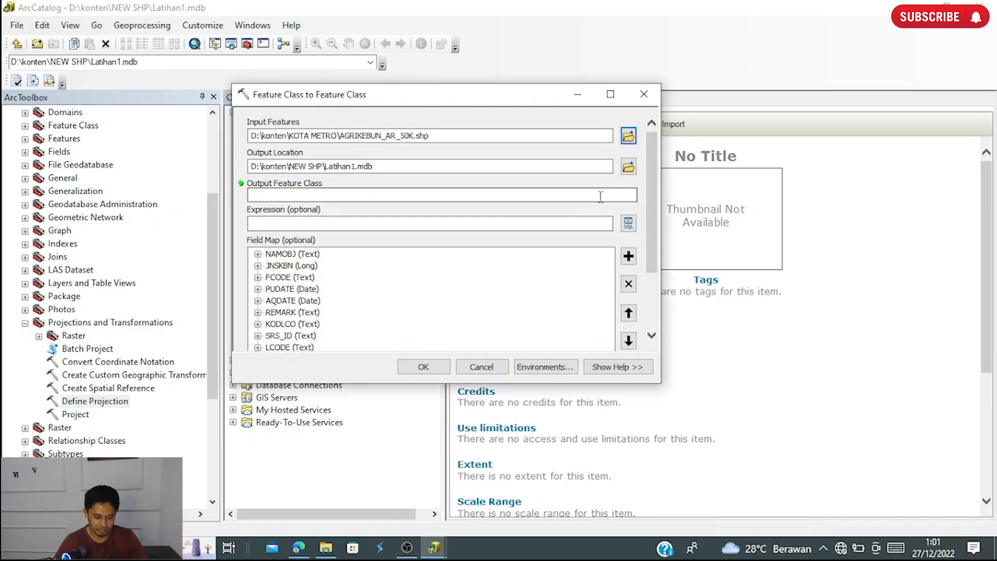
drag(342, 135, 386, 139)
key(ctrl+c)
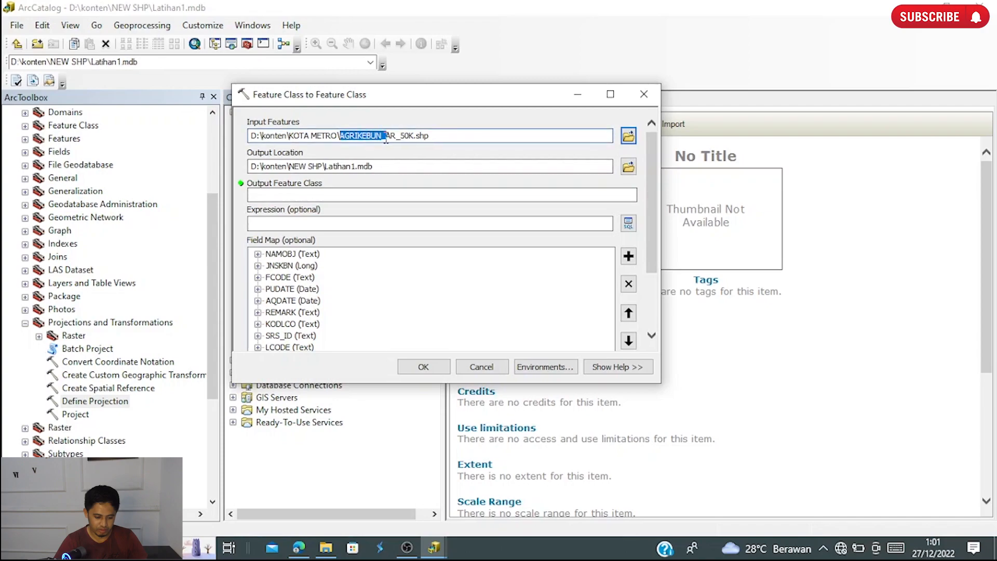
click(366, 195)
key(ctrl+v)
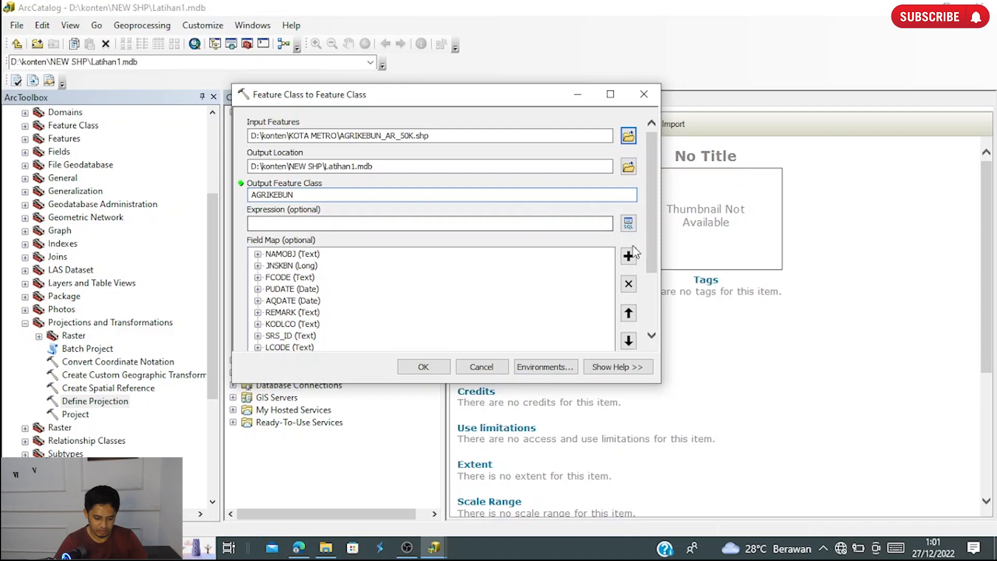
scroll(653, 221, down, 5)
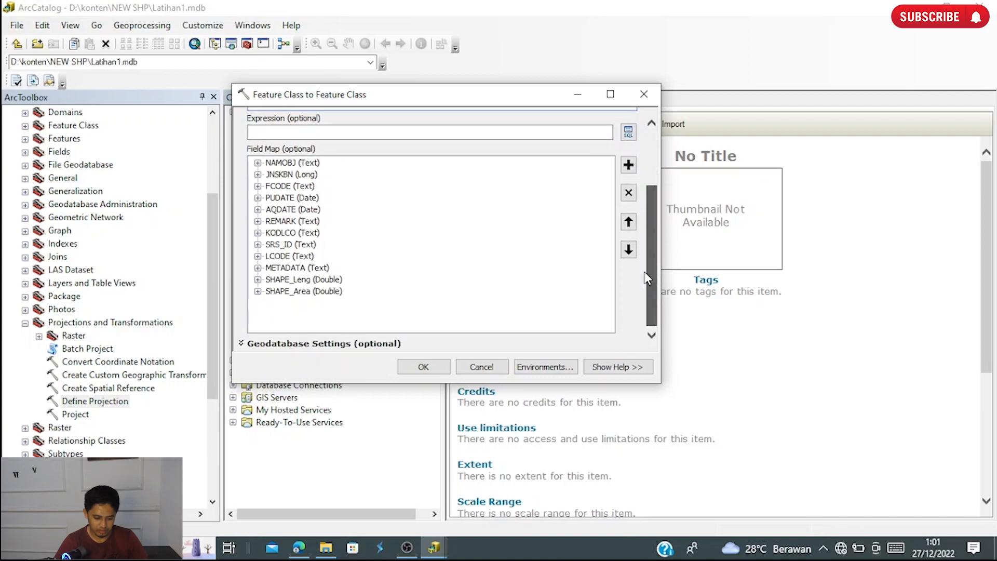
click(416, 367)
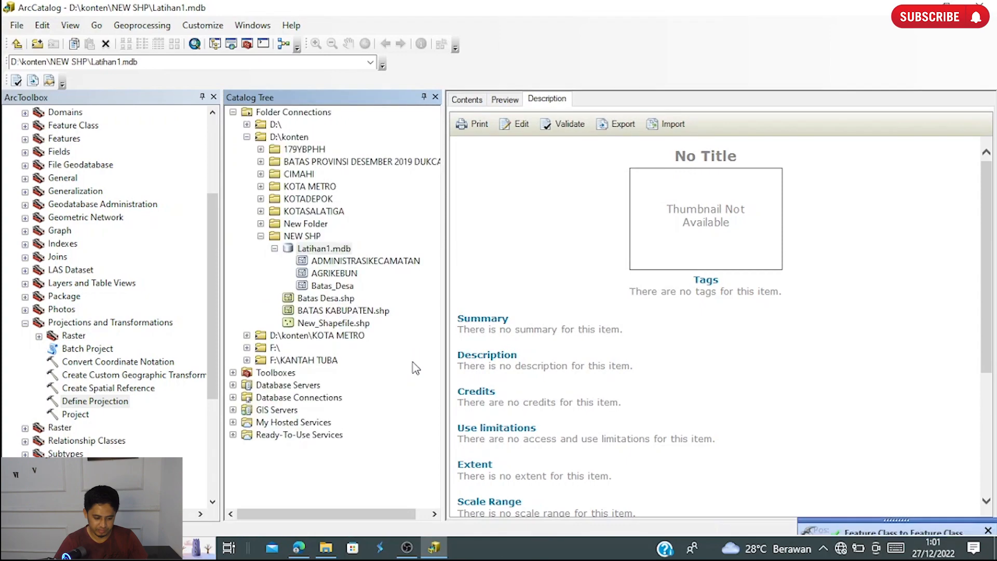
- Import AGRILADANG_AR_50K.shp from the KOTA METRO folder into Latihan1.mdb as a single feature class named AGRILADANG
right_click(311, 250)
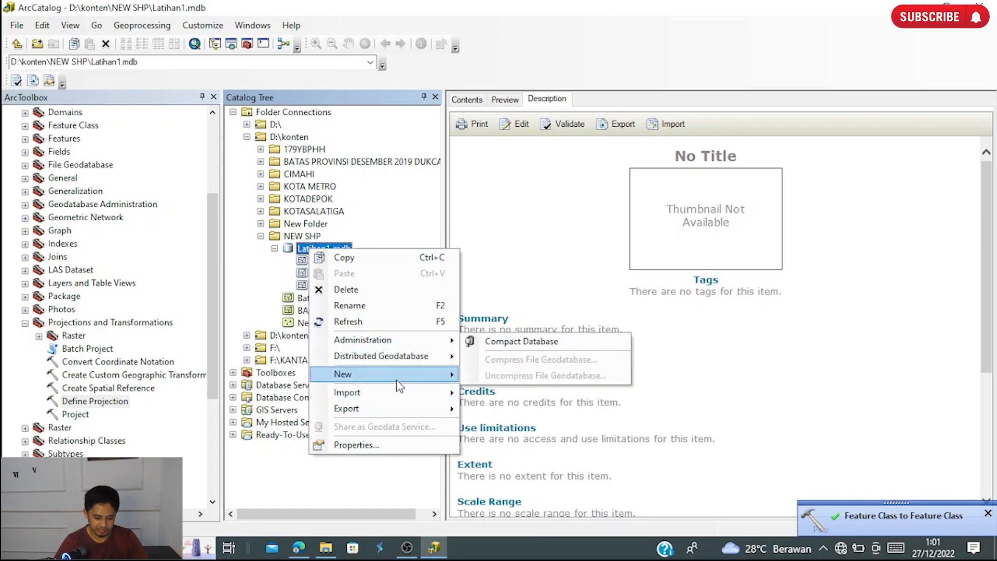
mouse_move(400, 393)
click(621, 393)
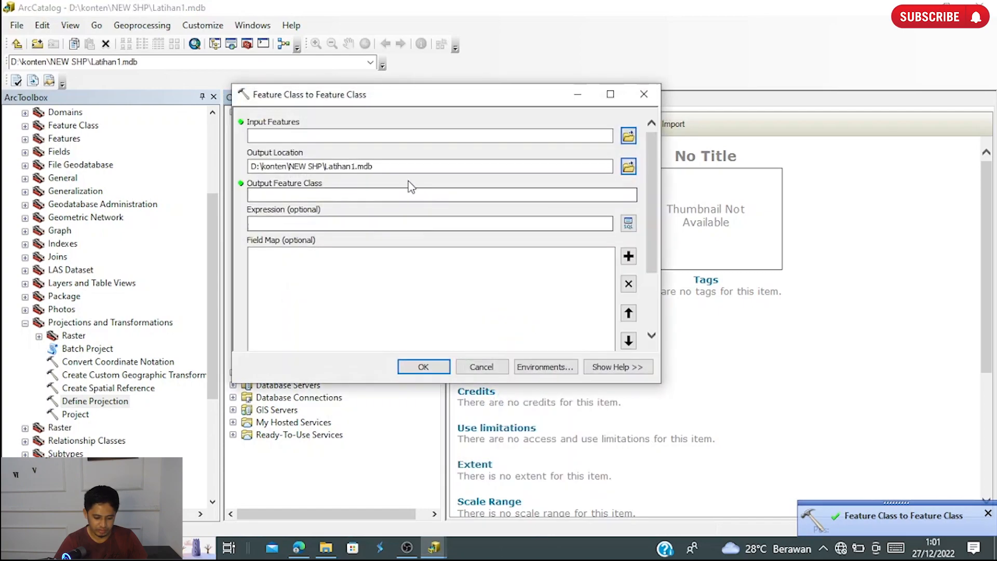
click(628, 136)
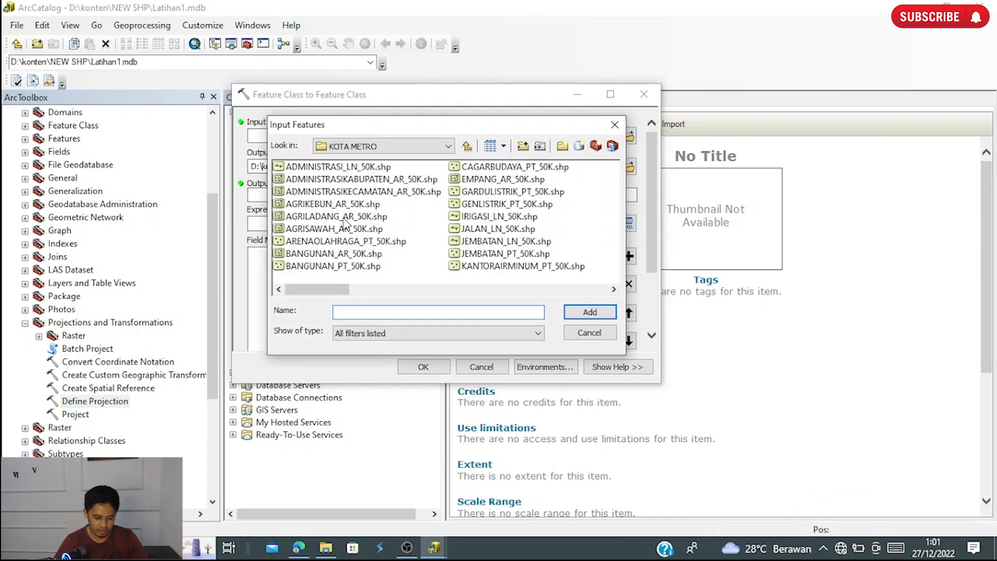
click(343, 217)
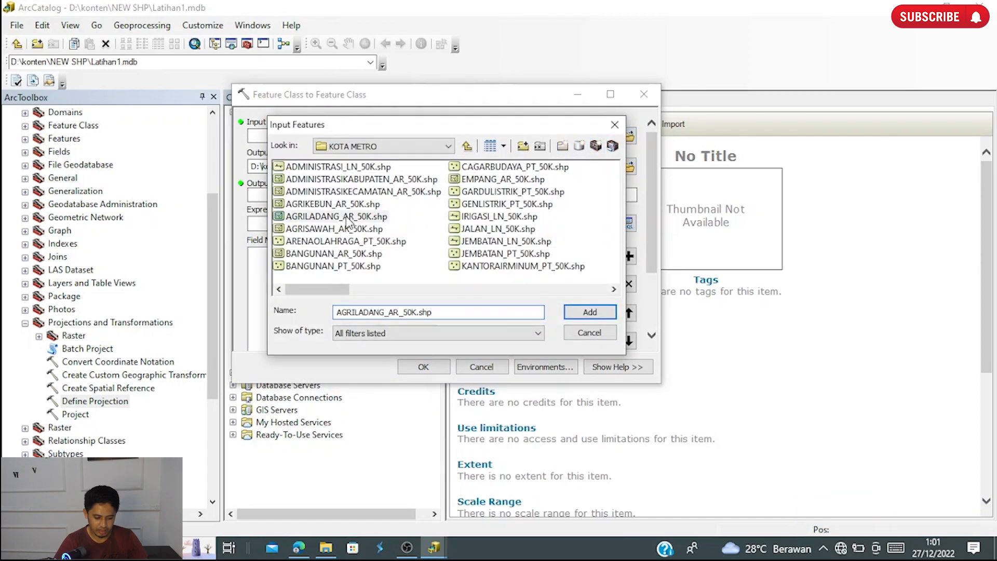
click(592, 312)
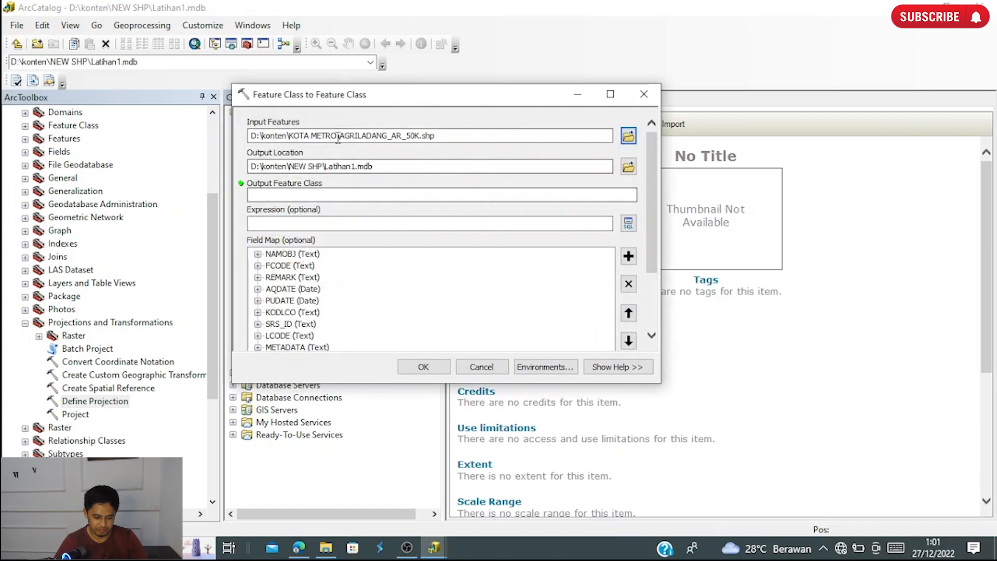
drag(342, 135, 389, 137)
key(ctrl+c)
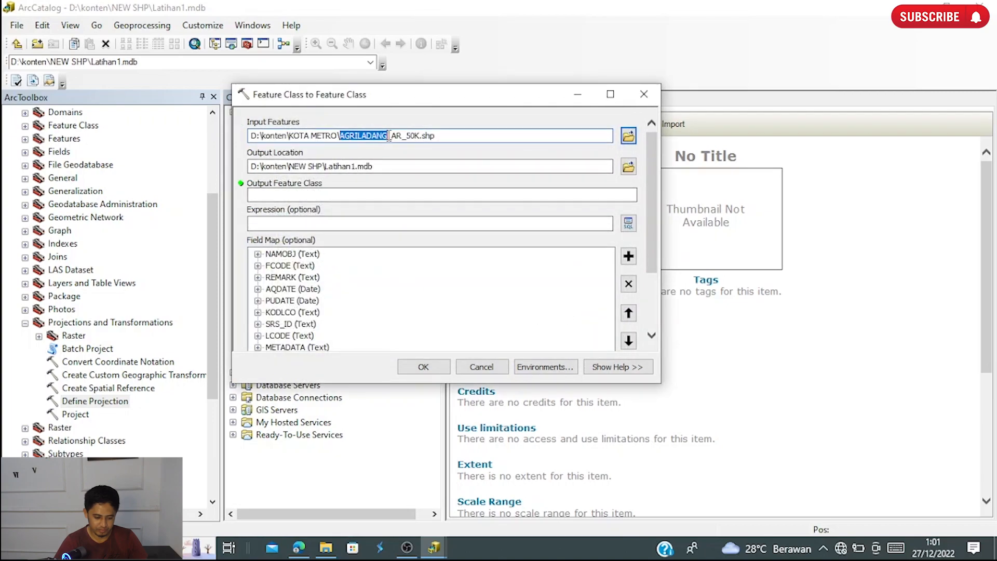
click(371, 195)
key(ctrl+v)
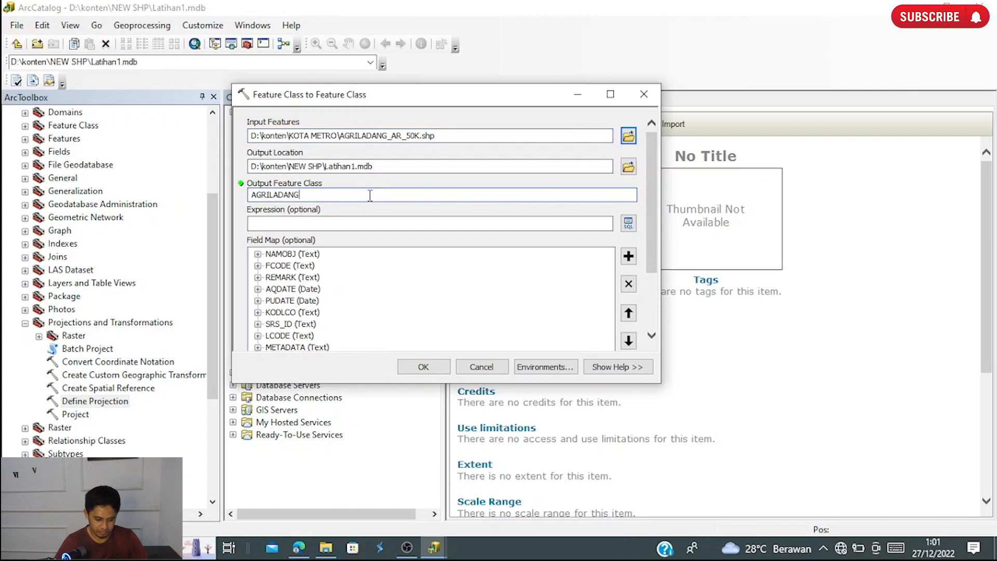
click(424, 367)
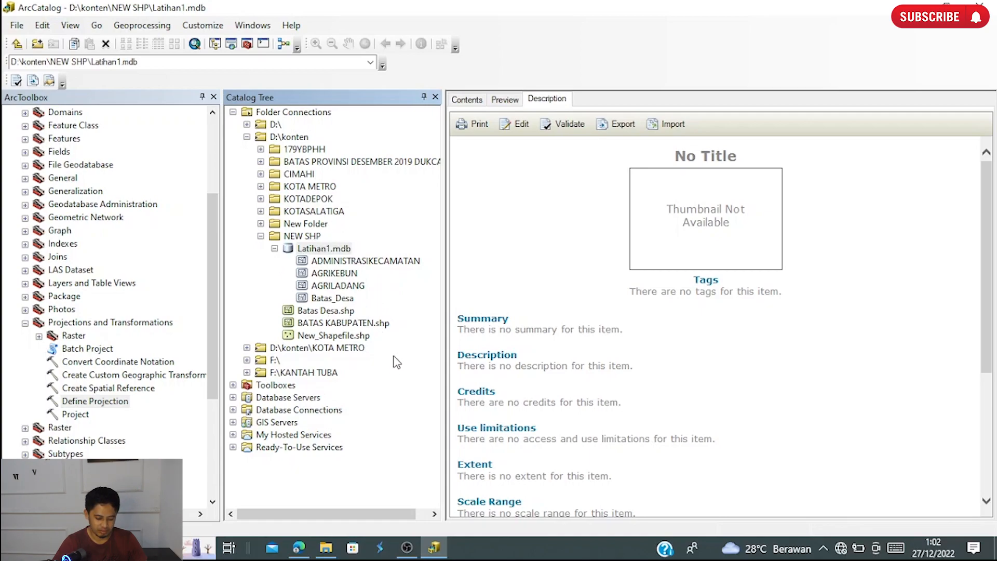
- Launch ArcMap with a new blank map and close its Catalog window
click(195, 45)
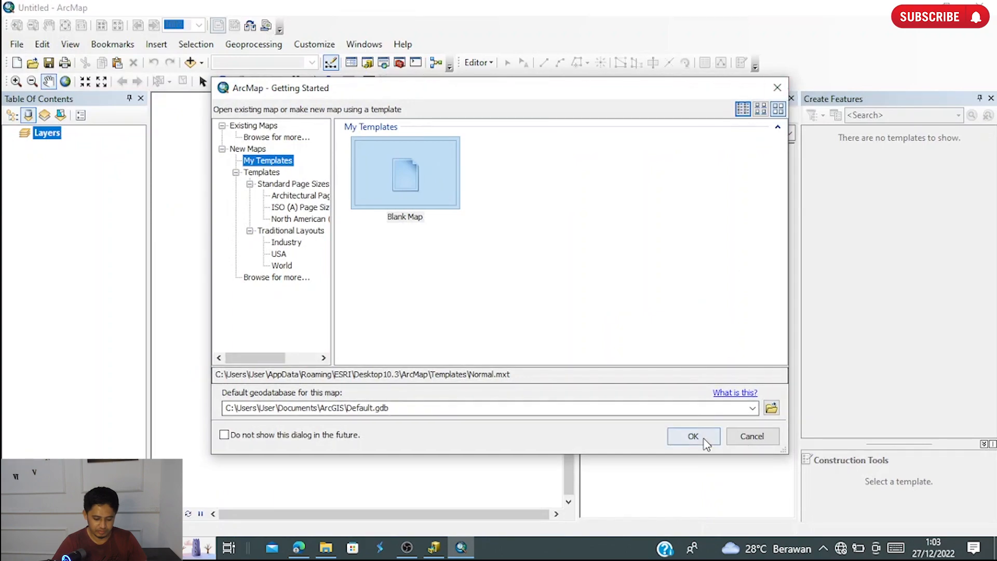
click(693, 436)
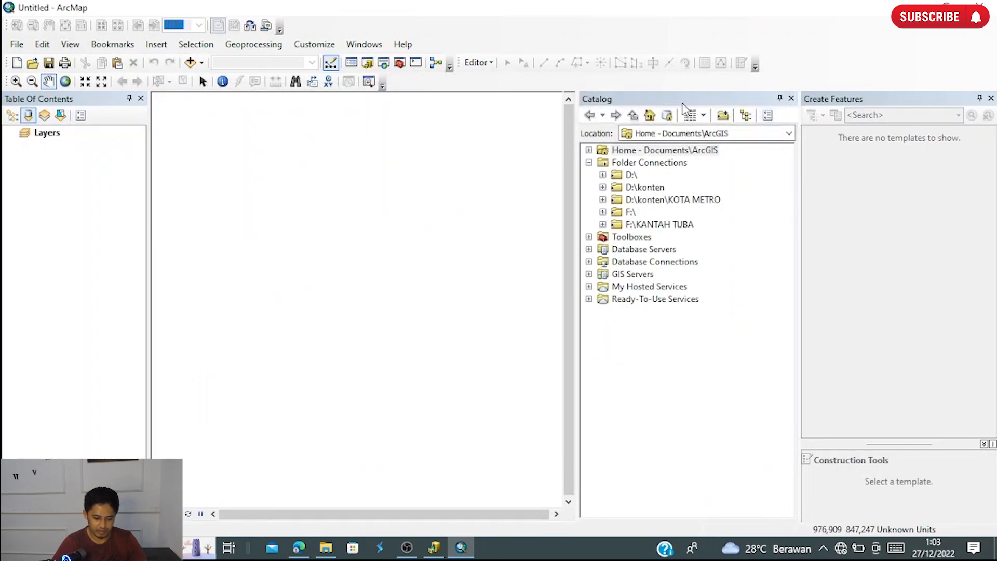
click(791, 98)
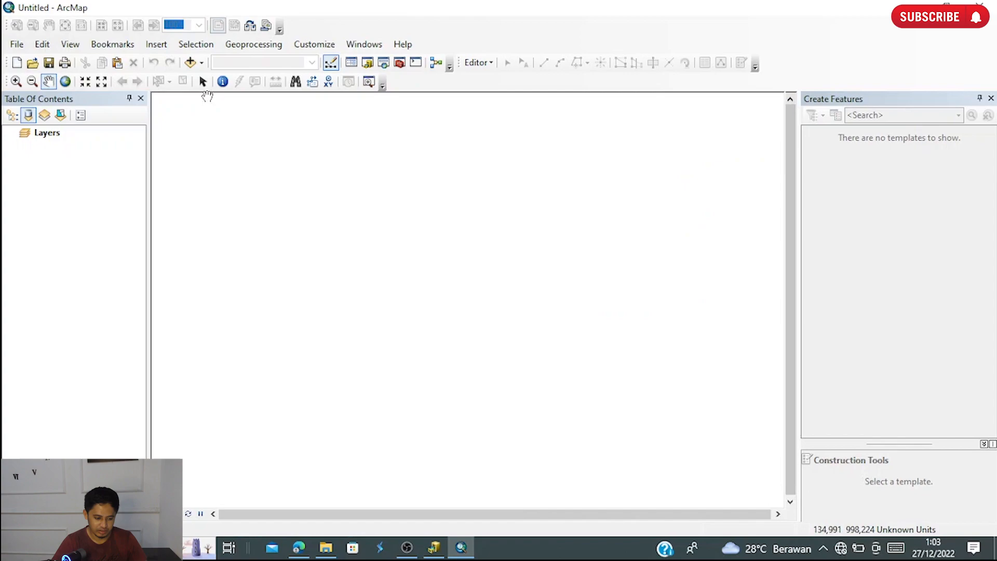
- Add ADMINISTRASIKECAMATAN, AGRIKEBUN and AGRILADANG from Latihan1.mdb in the D:\konten\NEW SHP folder to the map
click(190, 63)
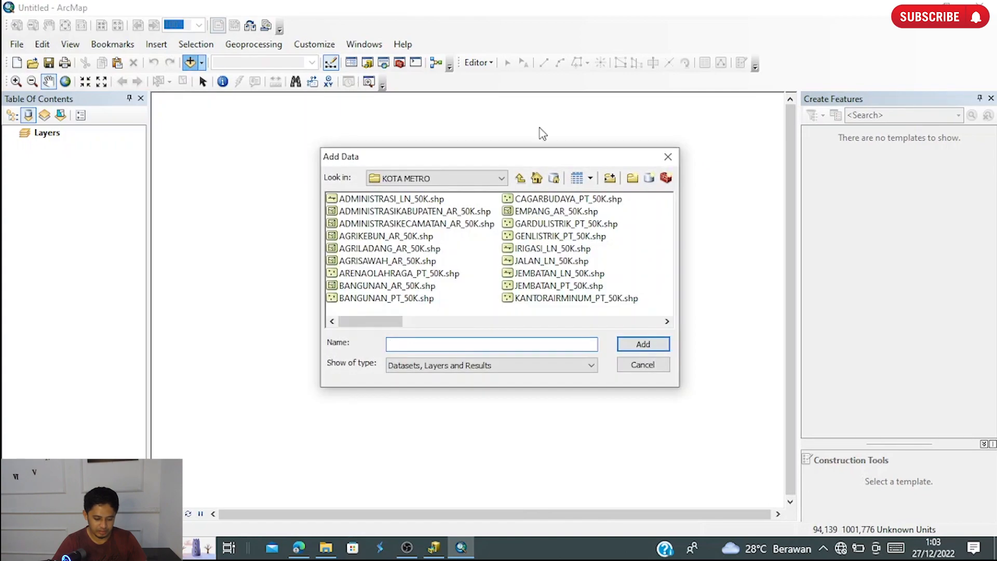
click(477, 180)
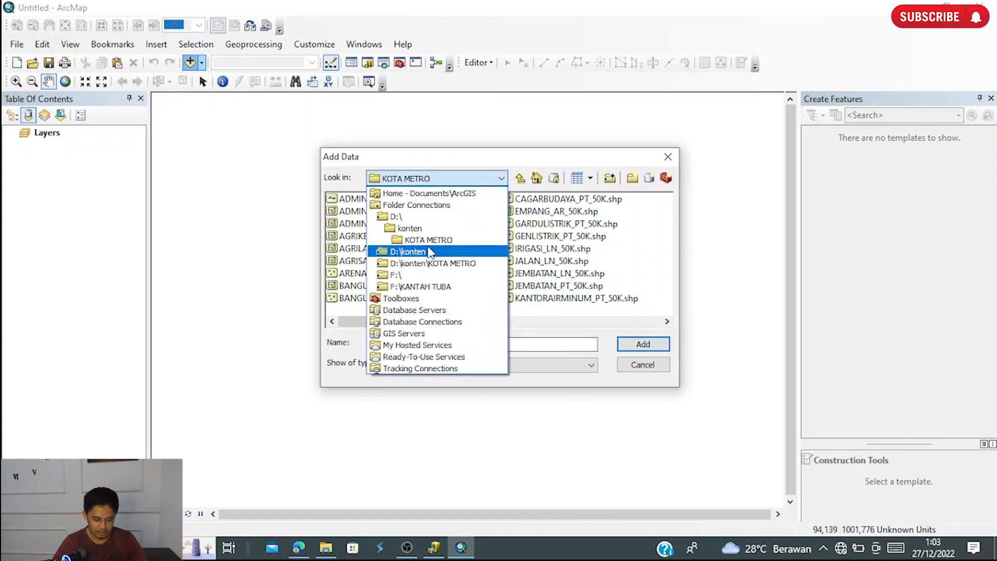
click(412, 238)
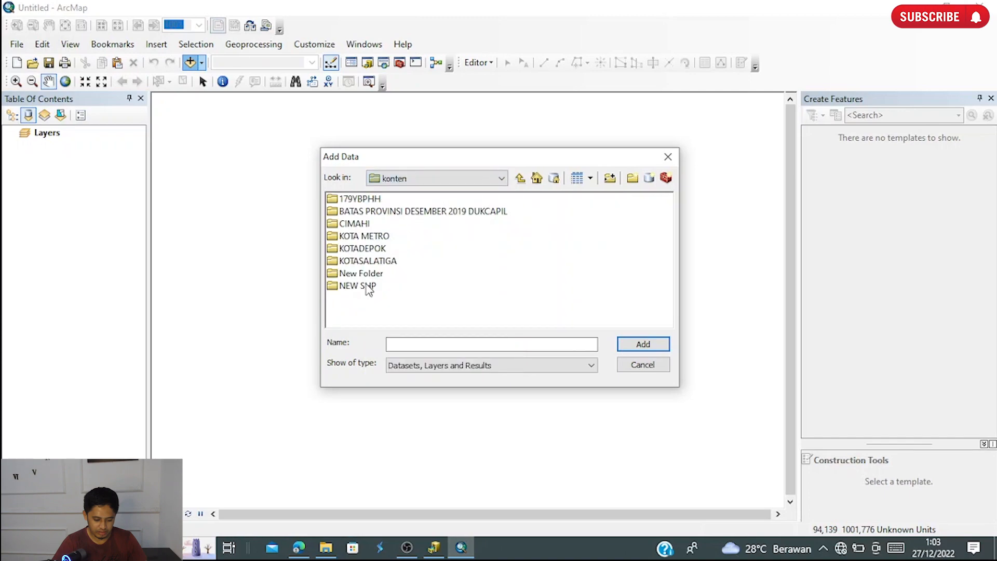
double_click(368, 283)
double_click(366, 200)
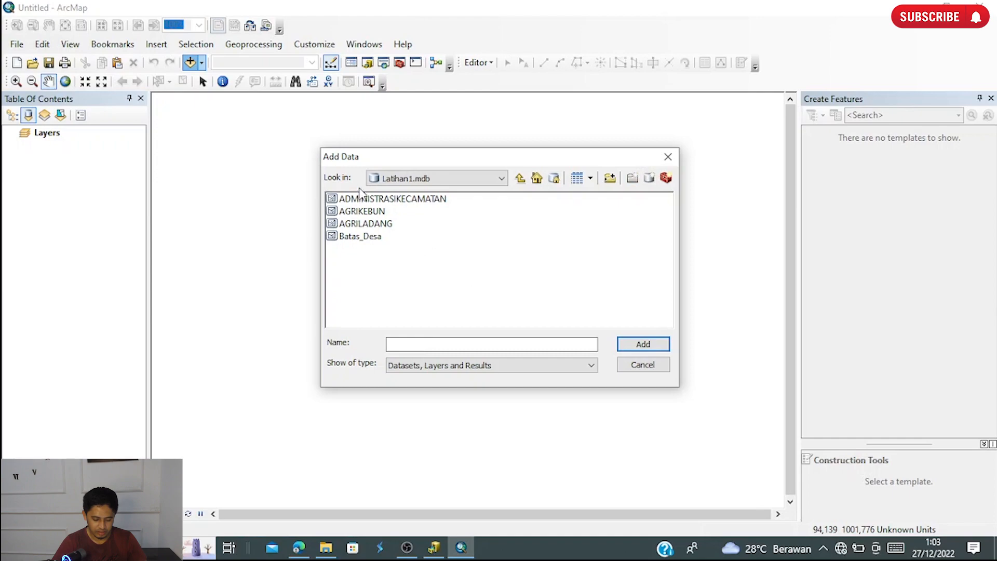
click(385, 199)
ctrl+click(378, 212)
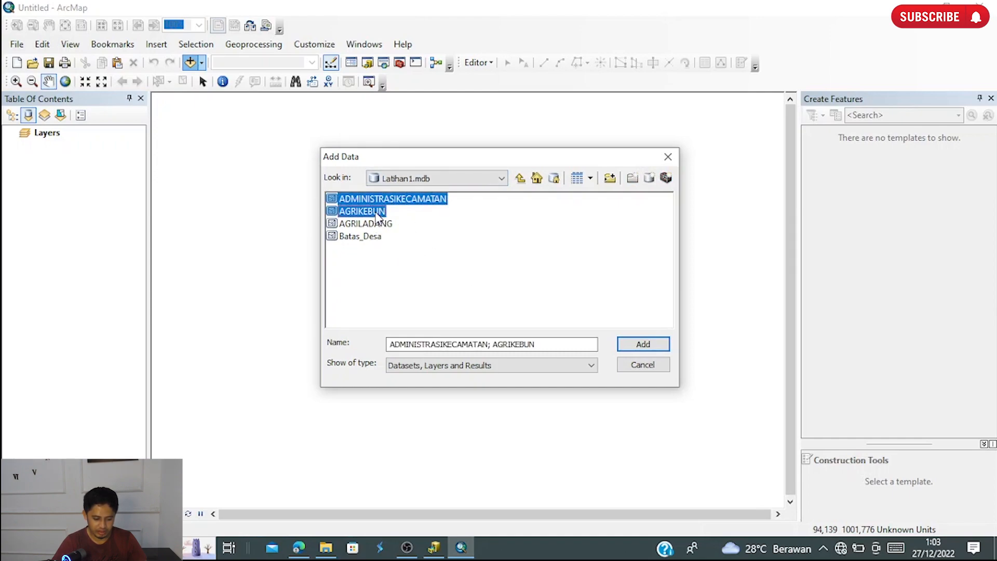
ctrl+click(378, 225)
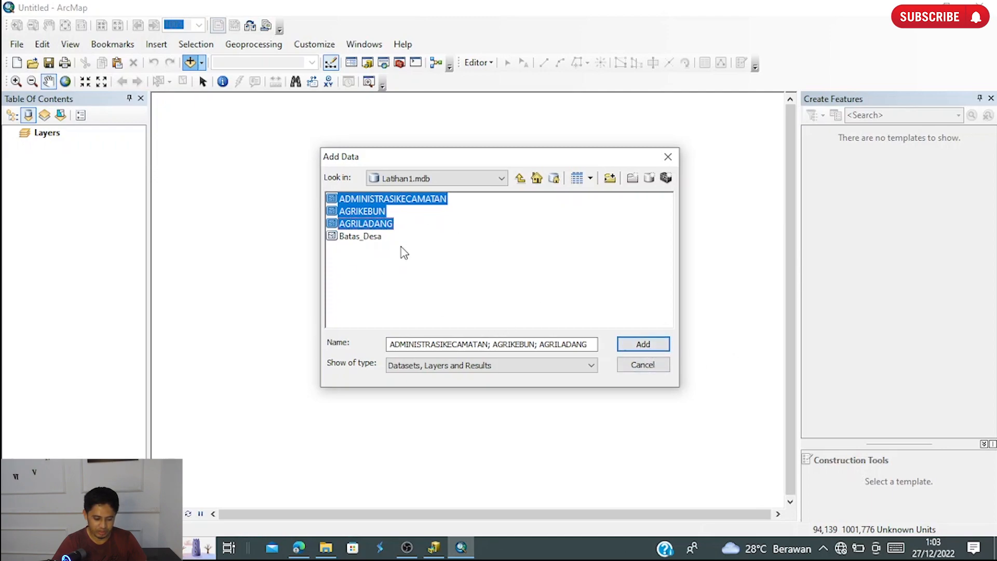
click(649, 345)
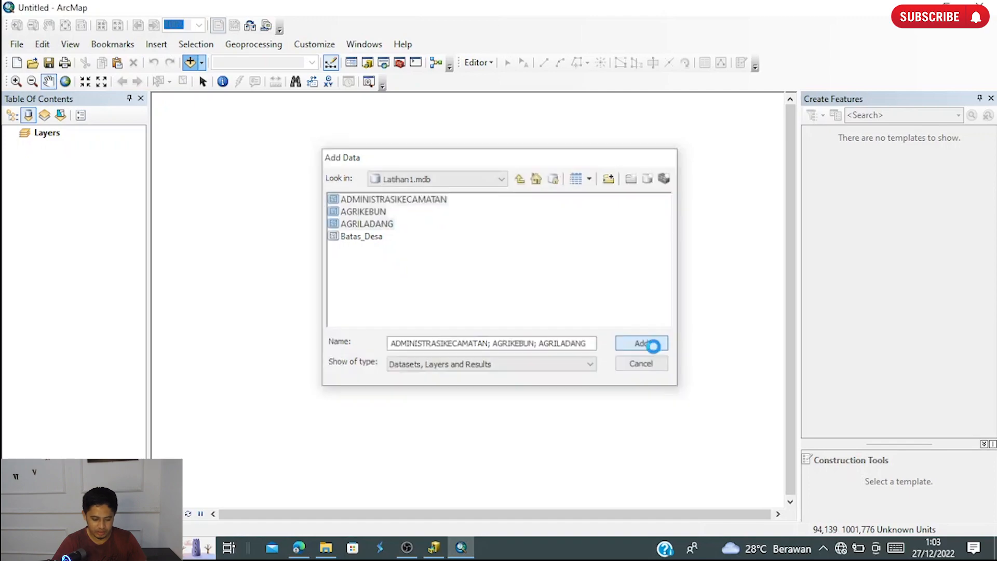
click(93, 311)
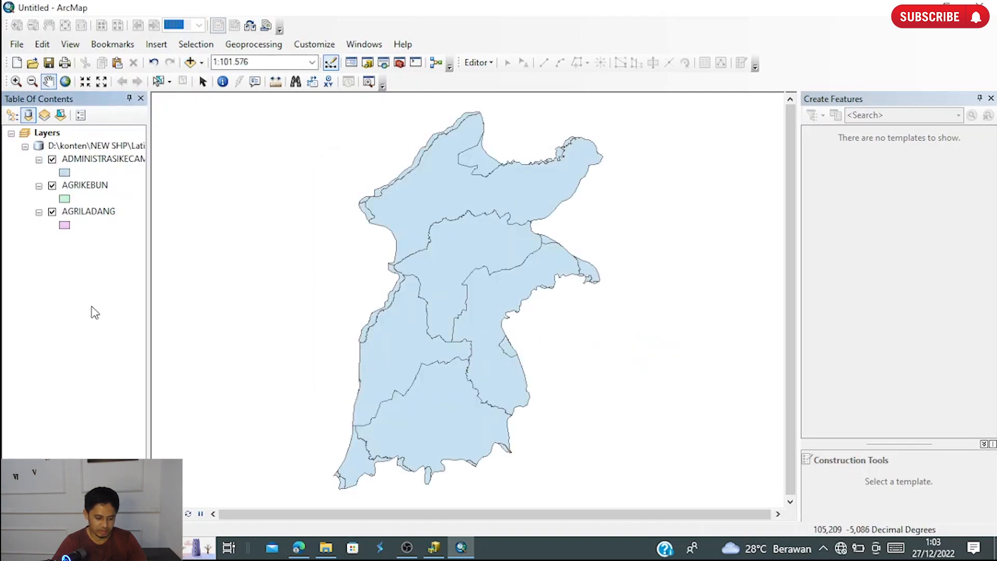
- Toggle the visibility of the ADMINISTRASIKECAMATAN layer to examine the layers beneath it, leaving it switched on
click(79, 185)
click(52, 160)
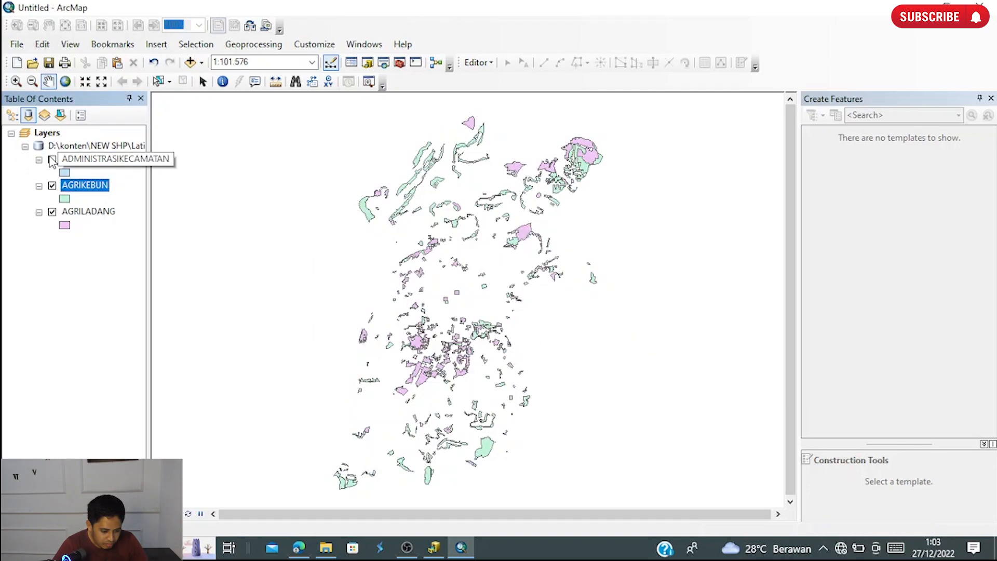
click(52, 160)
click(52, 160)
click(52, 159)
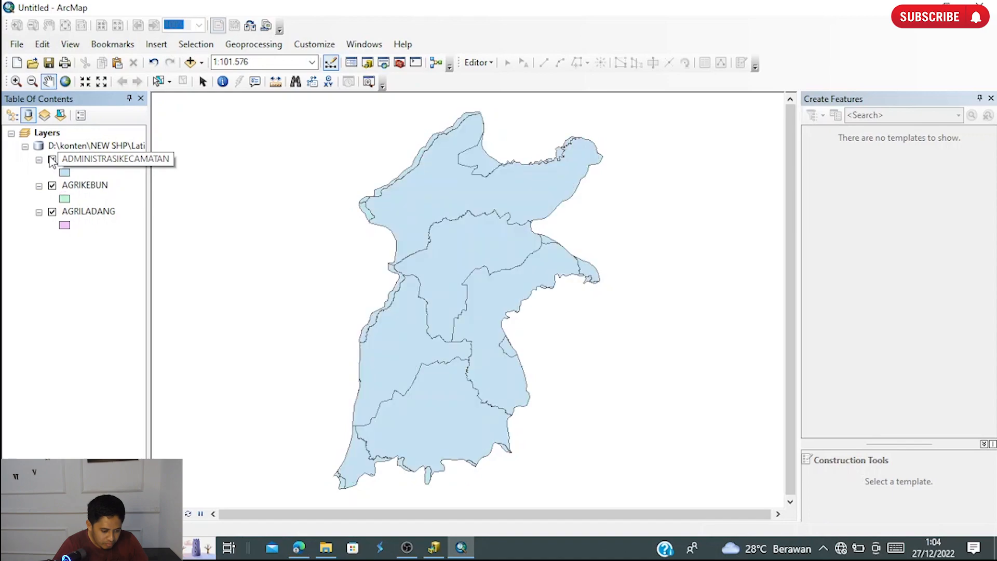
- List the layers by drawing order and move AGRIKEBUN and AGRILADANG above ADMINISTRASIKECAMATAN
click(12, 115)
drag(84, 177, 83, 141)
drag(78, 200, 79, 169)
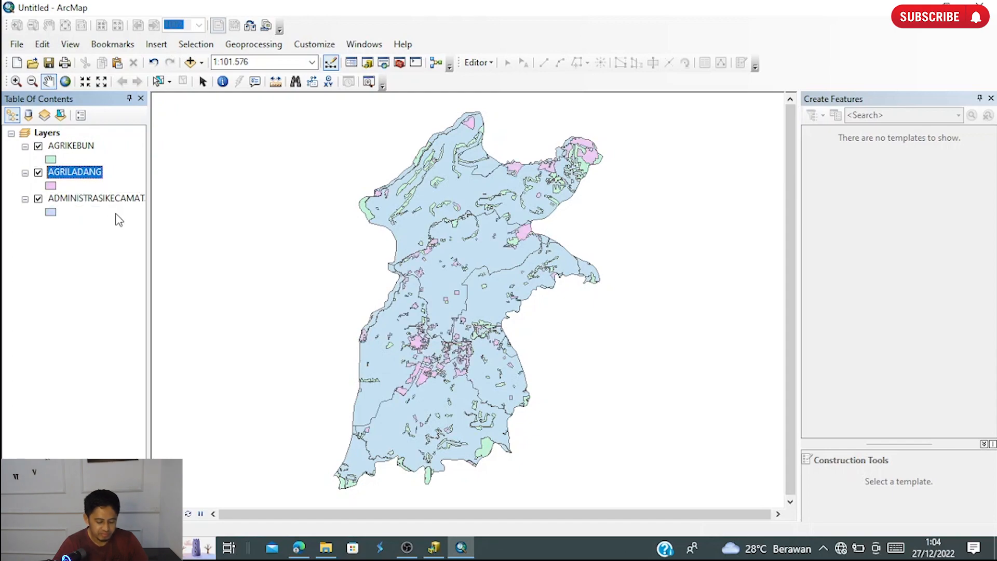
click(112, 265)
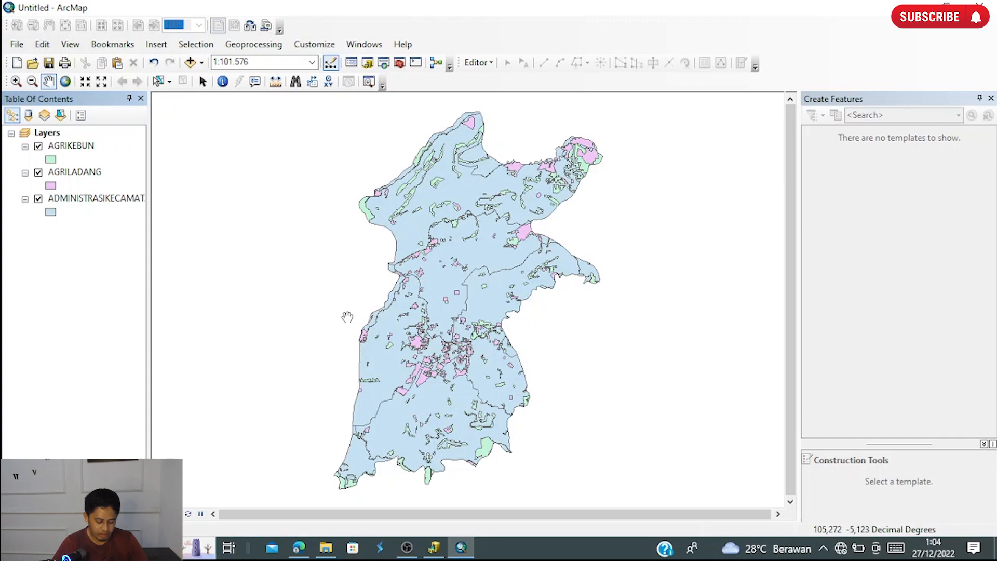
- Switch to the NEW SHP folder in File Explorer and select the two Latihan1 files to compare them with the shapefile files
mouse_move(329, 554)
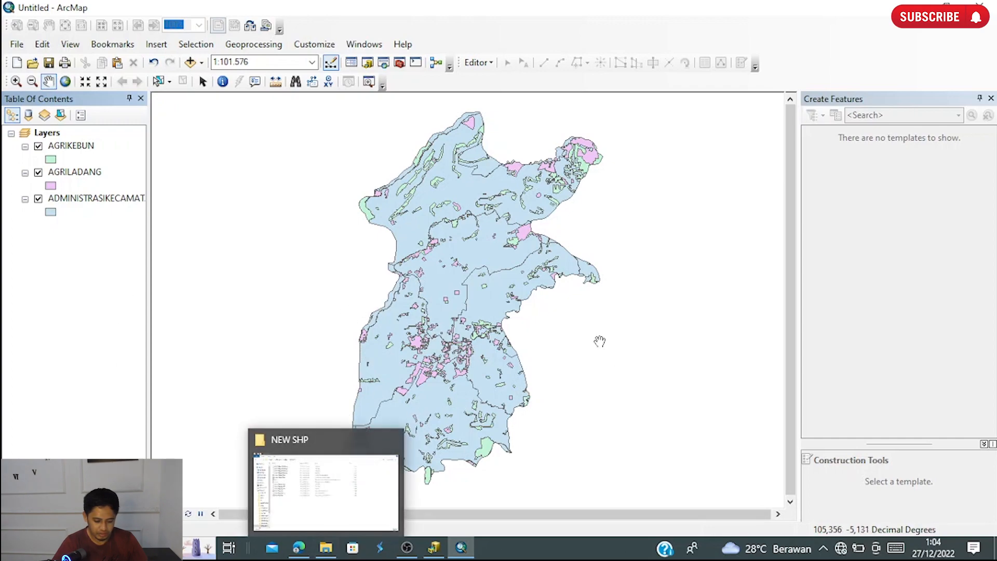
click(334, 552)
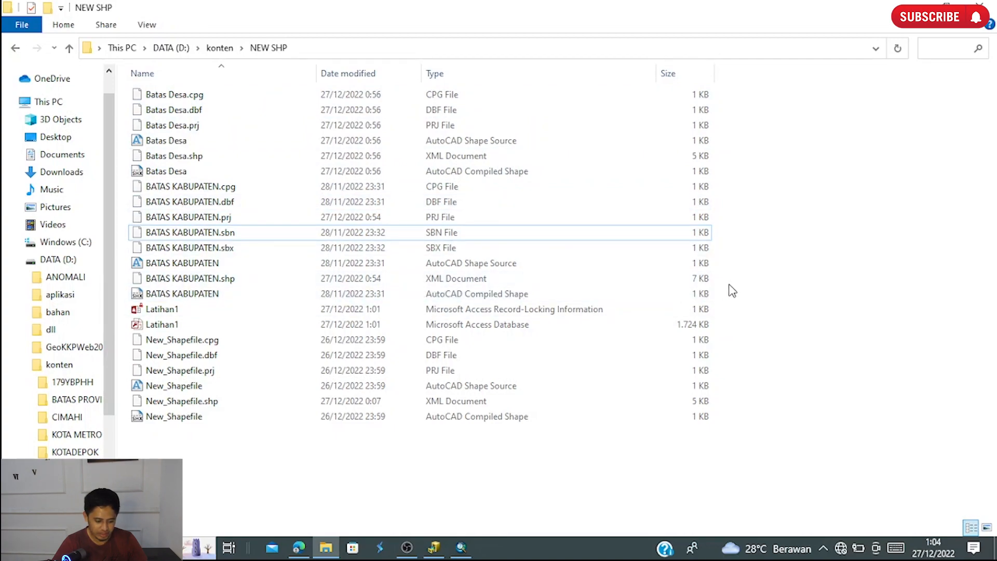
drag(733, 291, 364, 103)
click(809, 253)
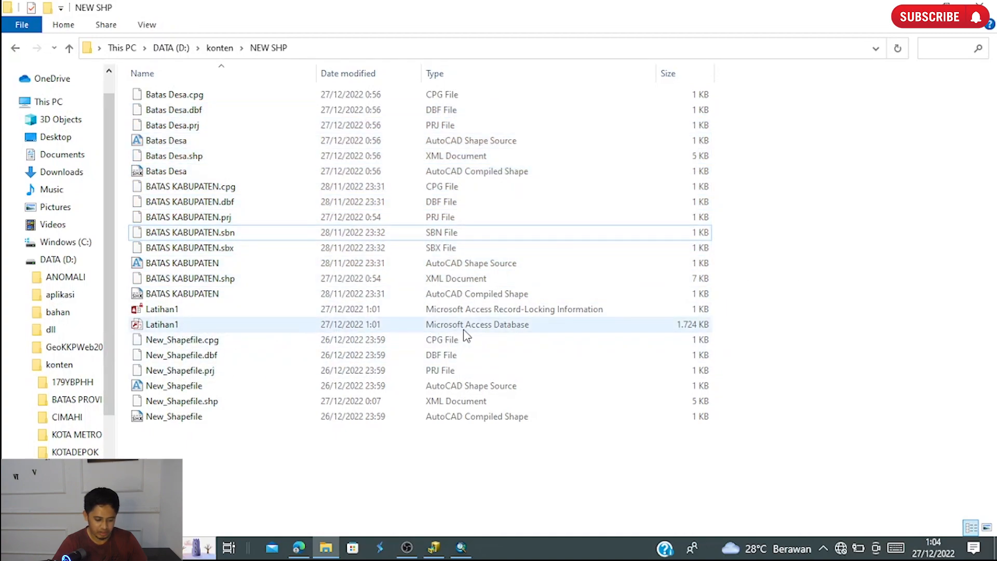
drag(726, 307, 227, 341)
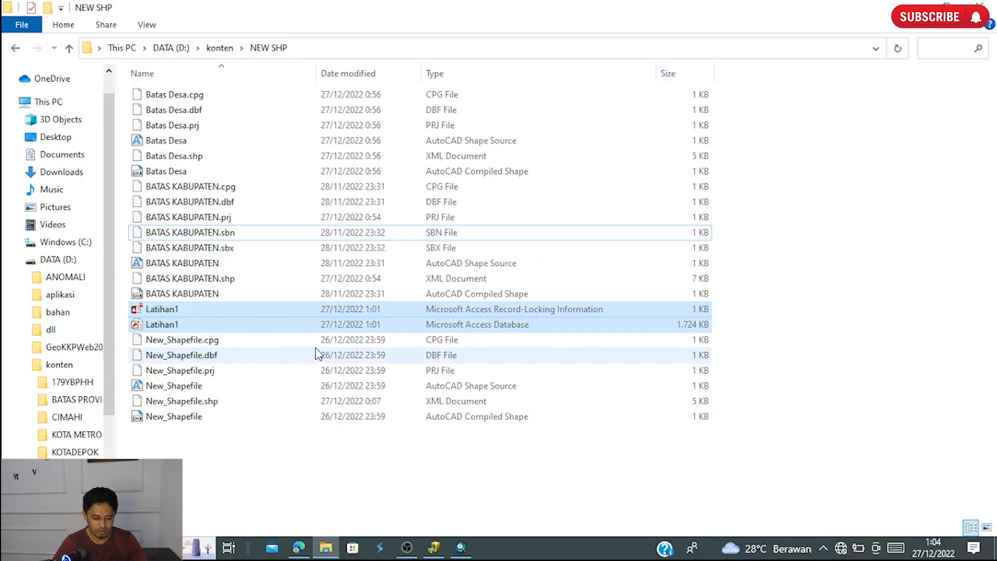